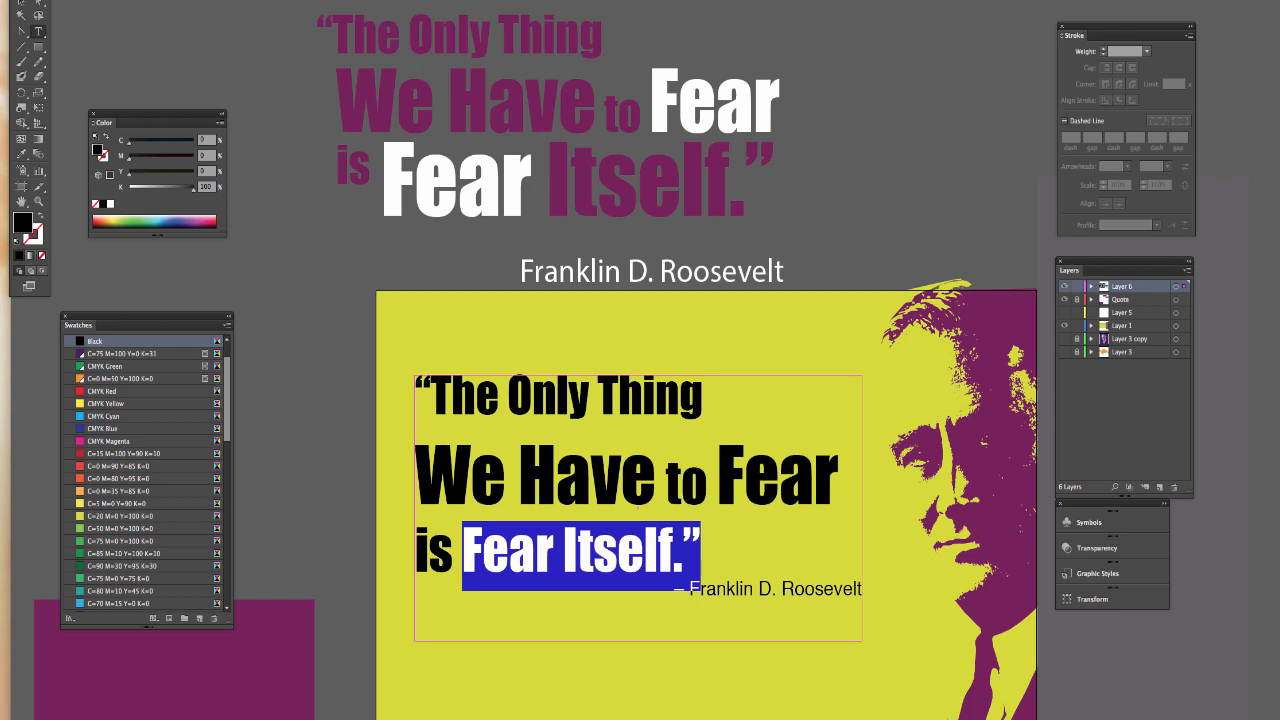
- Enlarge the words “Fear Itself.”, including the closing quotation mark, to 140 pt in the quote's third line
key("Return")
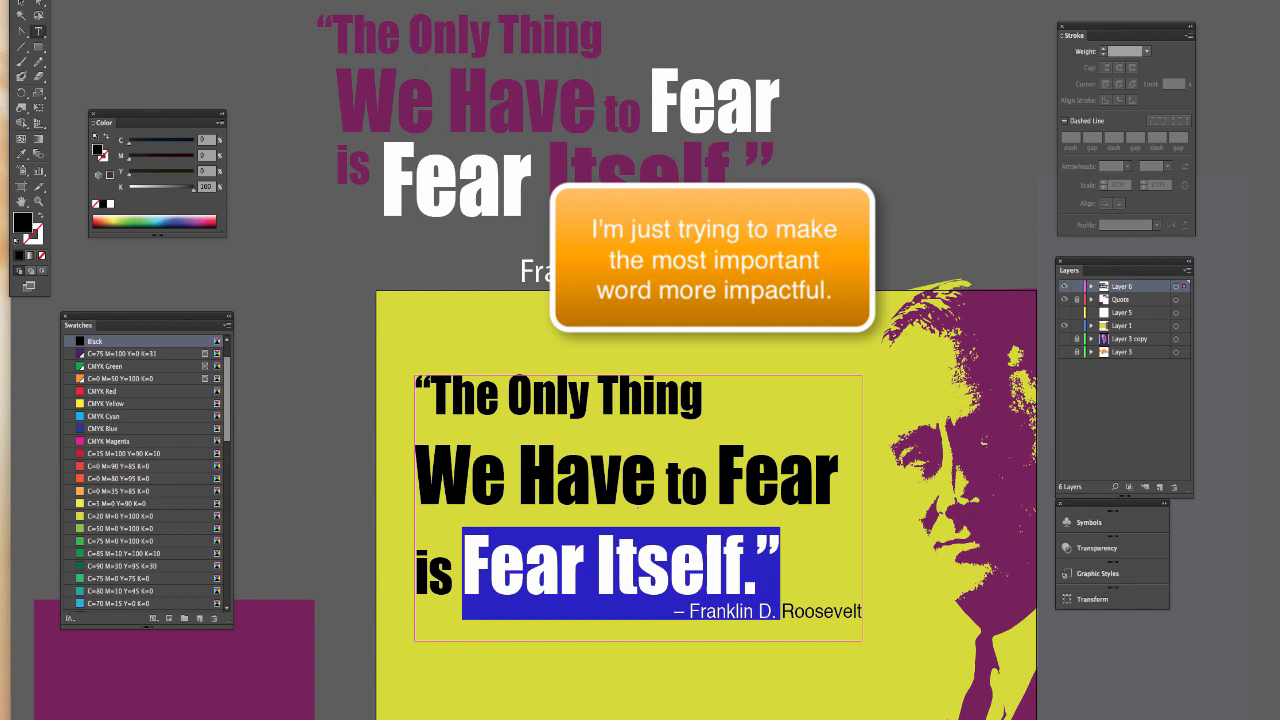
key("ctrl+shift+period")
key("ctrl+shift+period")
key("ctrl+shift+period")
key("ctrl+shift+period")
key("ctrl+shift+period")
key("ctrl+shift+period")
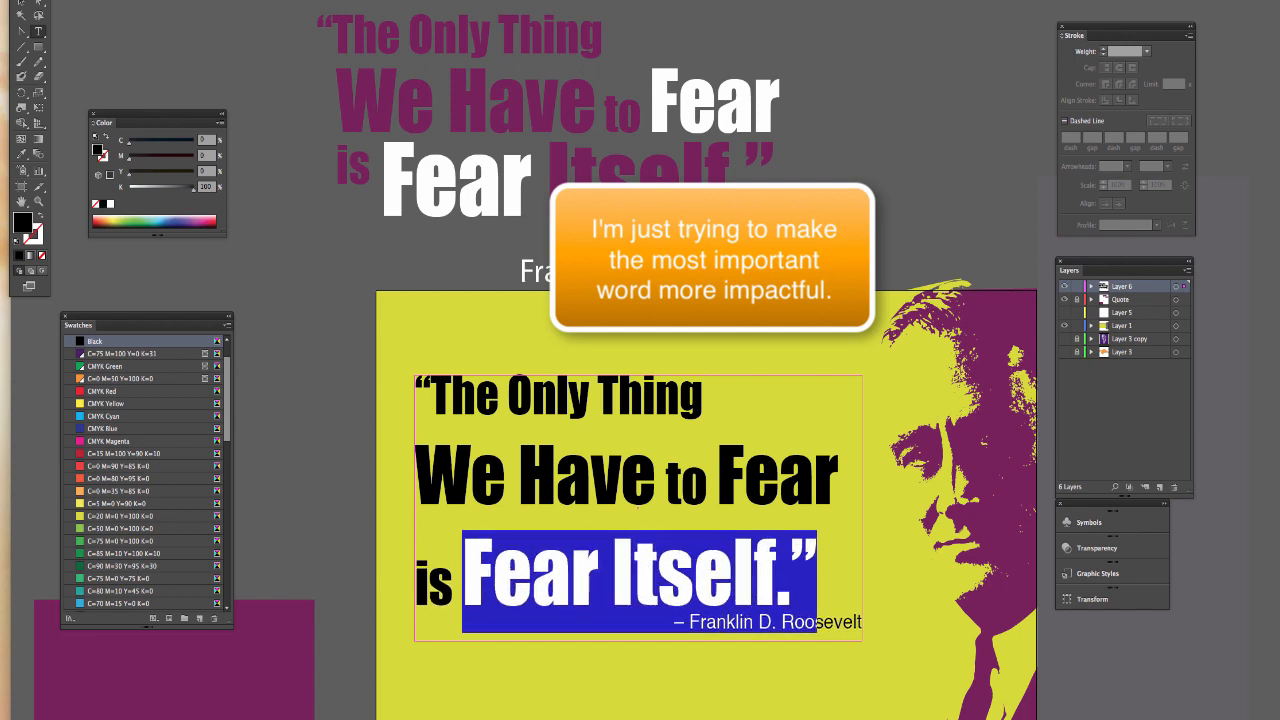
key("ctrl+shift+period")
key("ctrl+shift+period")
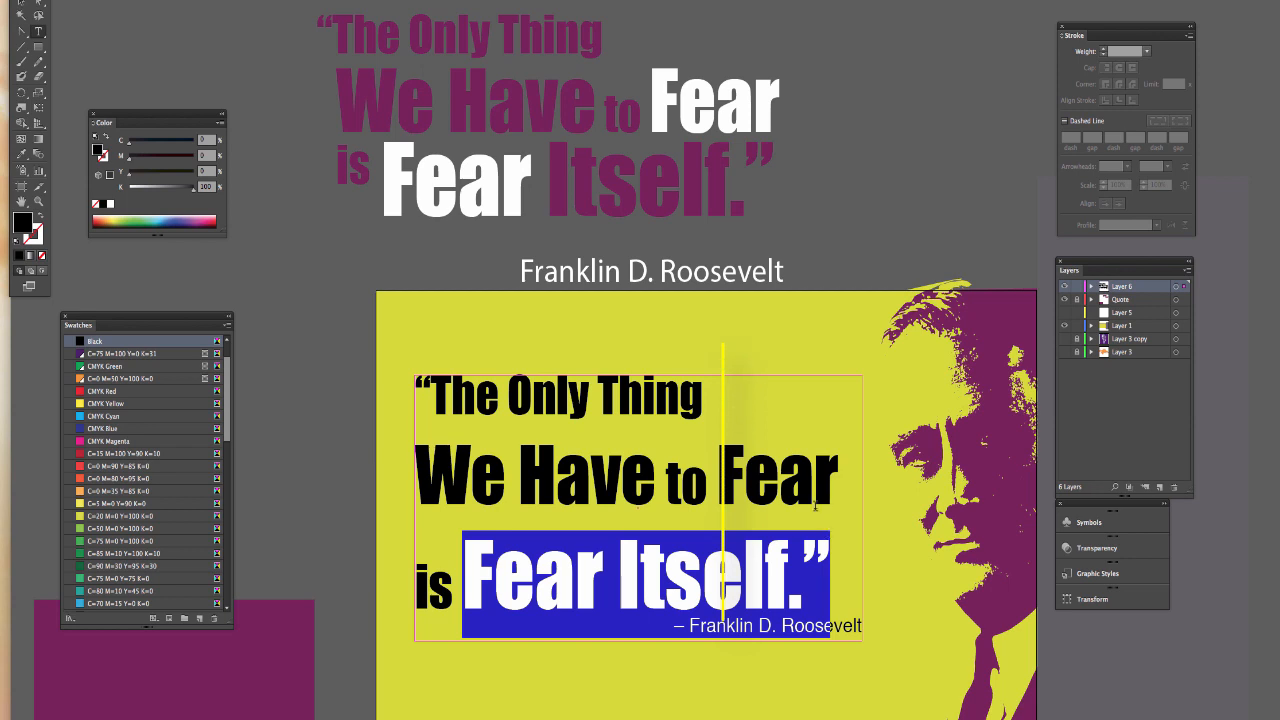
key("ctrl+shift+period")
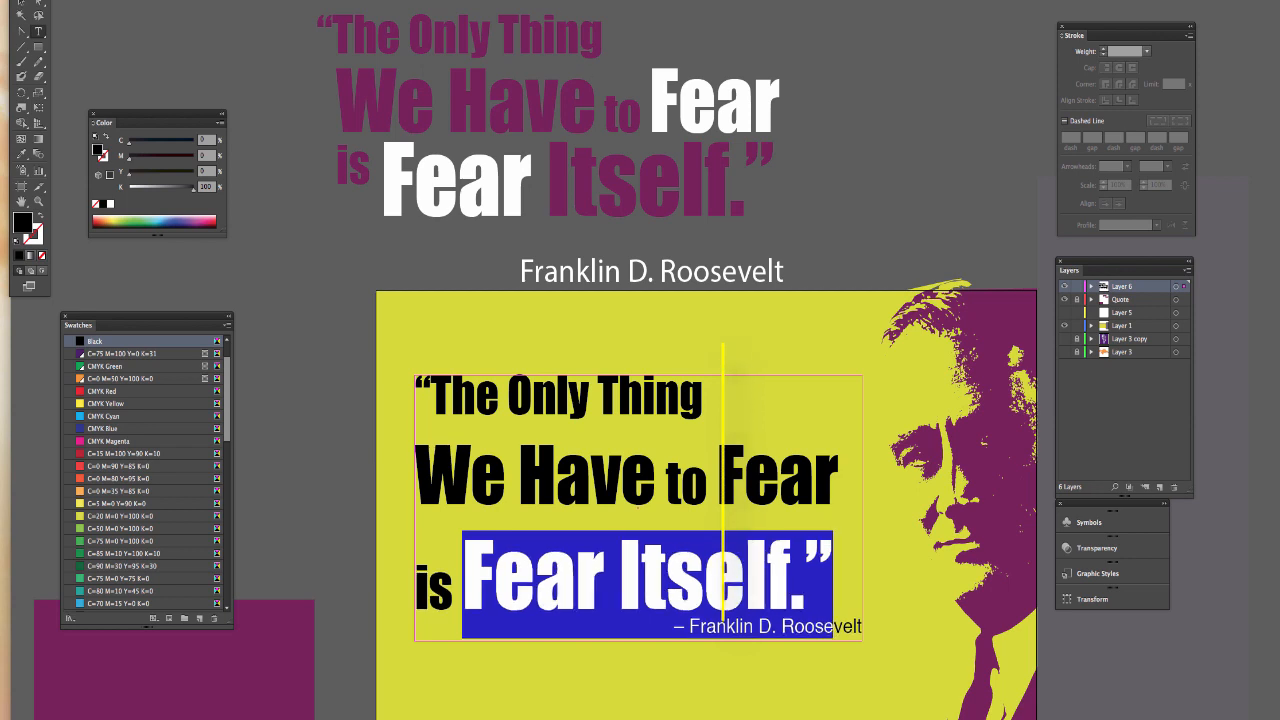
left_click(520, 514)
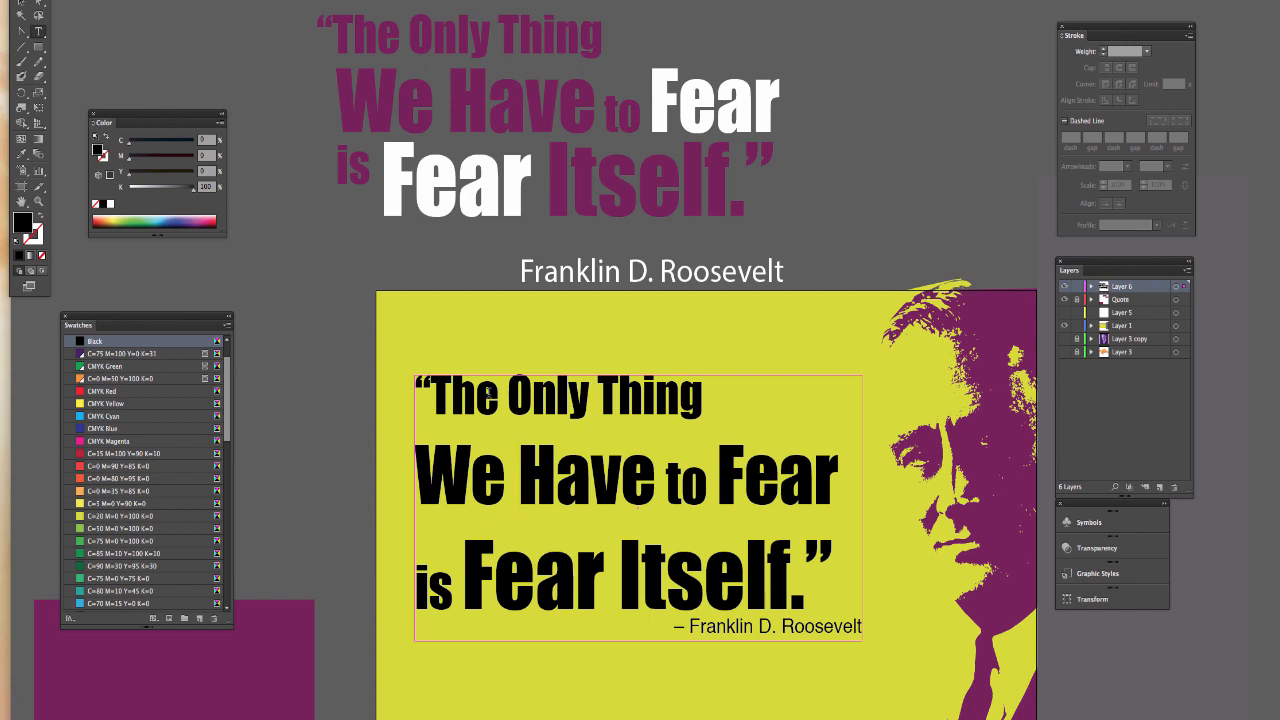
- Select the three quote lines on the yellow artboard and set their leading to 80 pt
left_click_drag(478, 392, 826, 590)
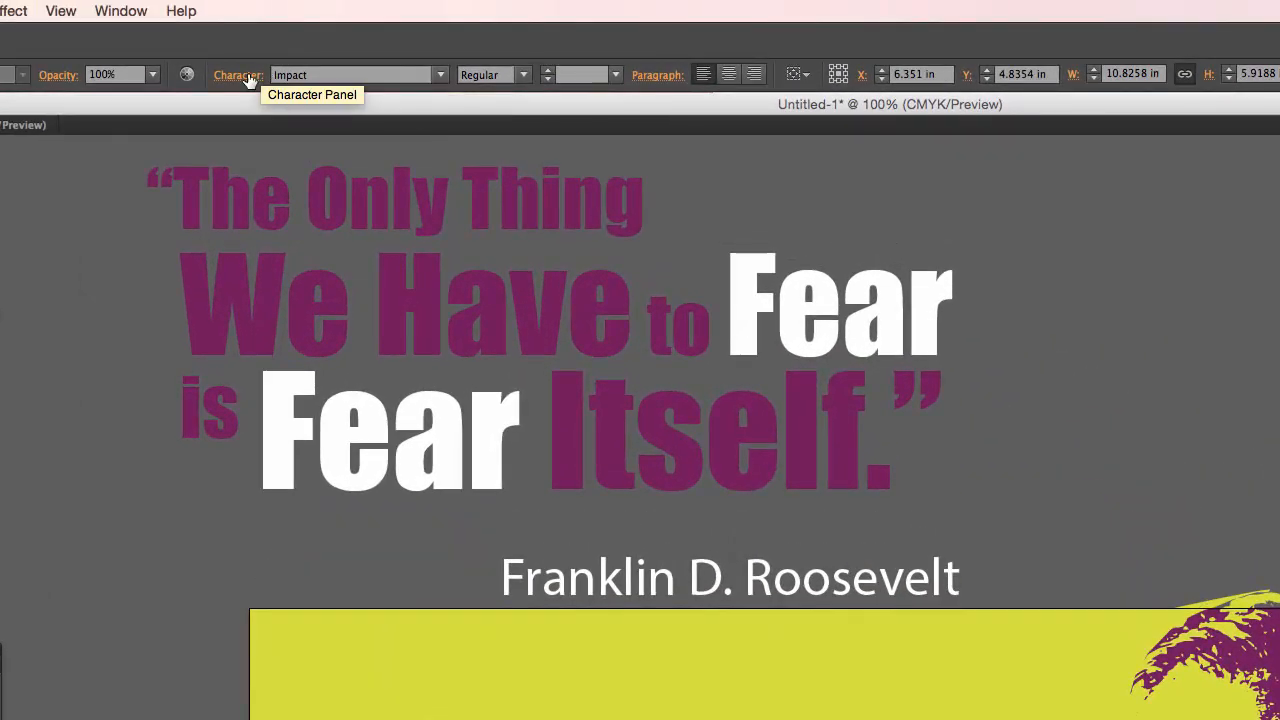
left_click(246, 76)
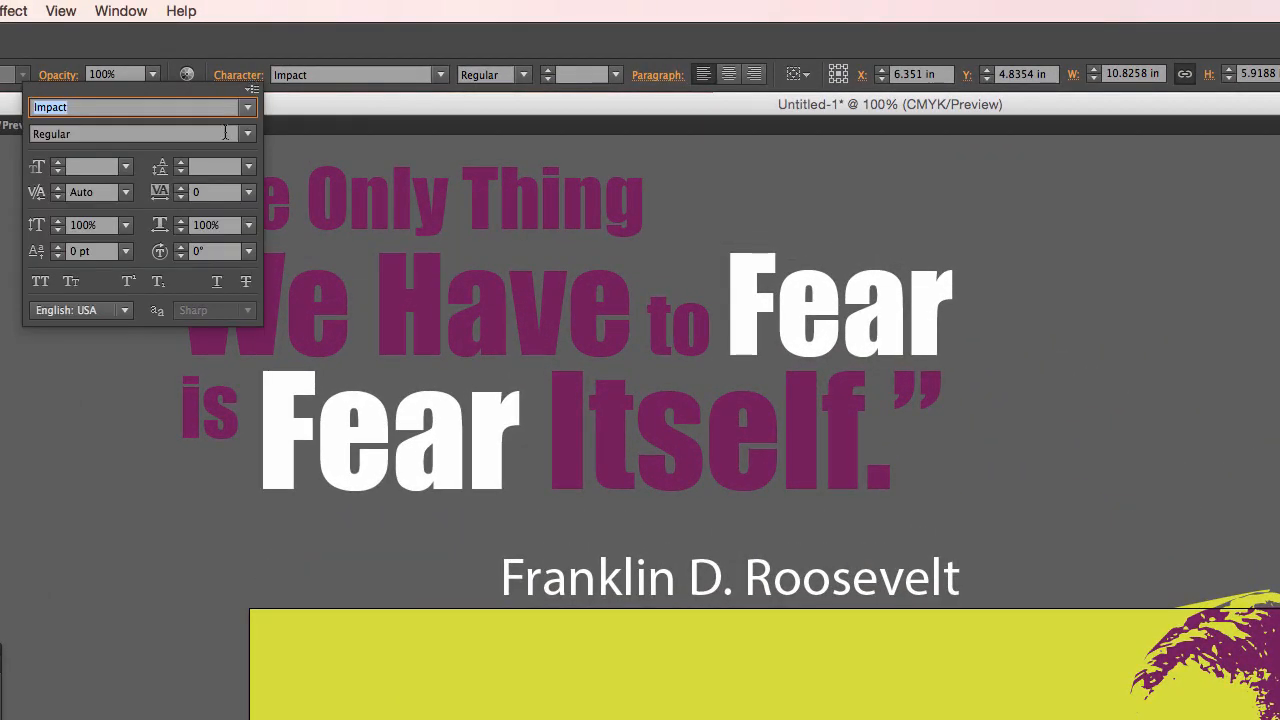
left_click(207, 168)
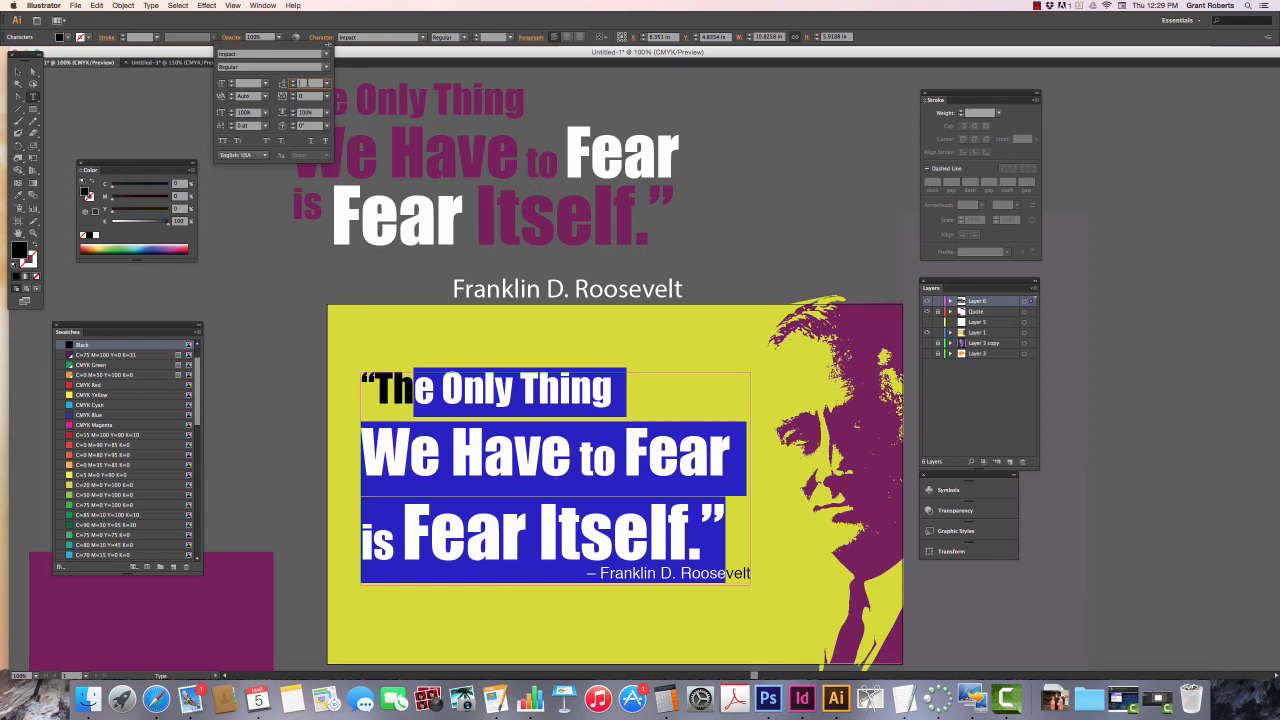
type("80")
key("Return")
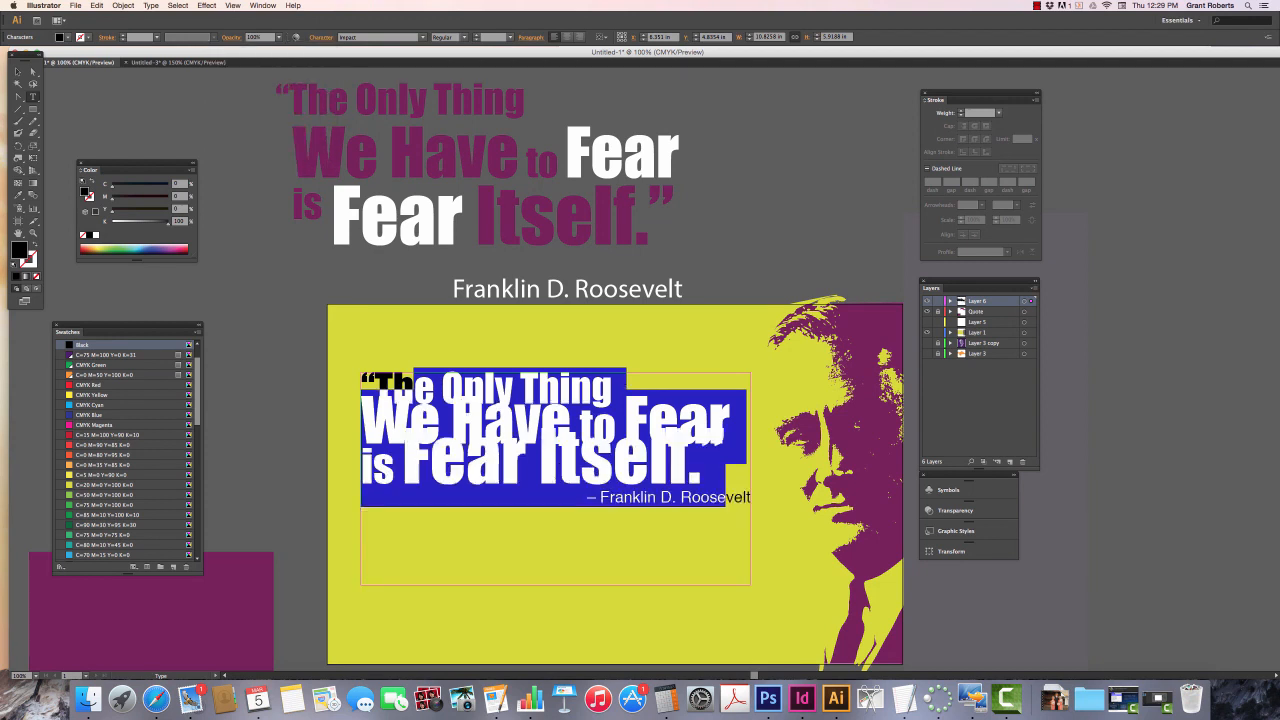
- Increase the leading of the selected quote lines to 117 pt
left_click(322, 39)
left_click(293, 82)
left_click(293, 82)
left_click(293, 82)
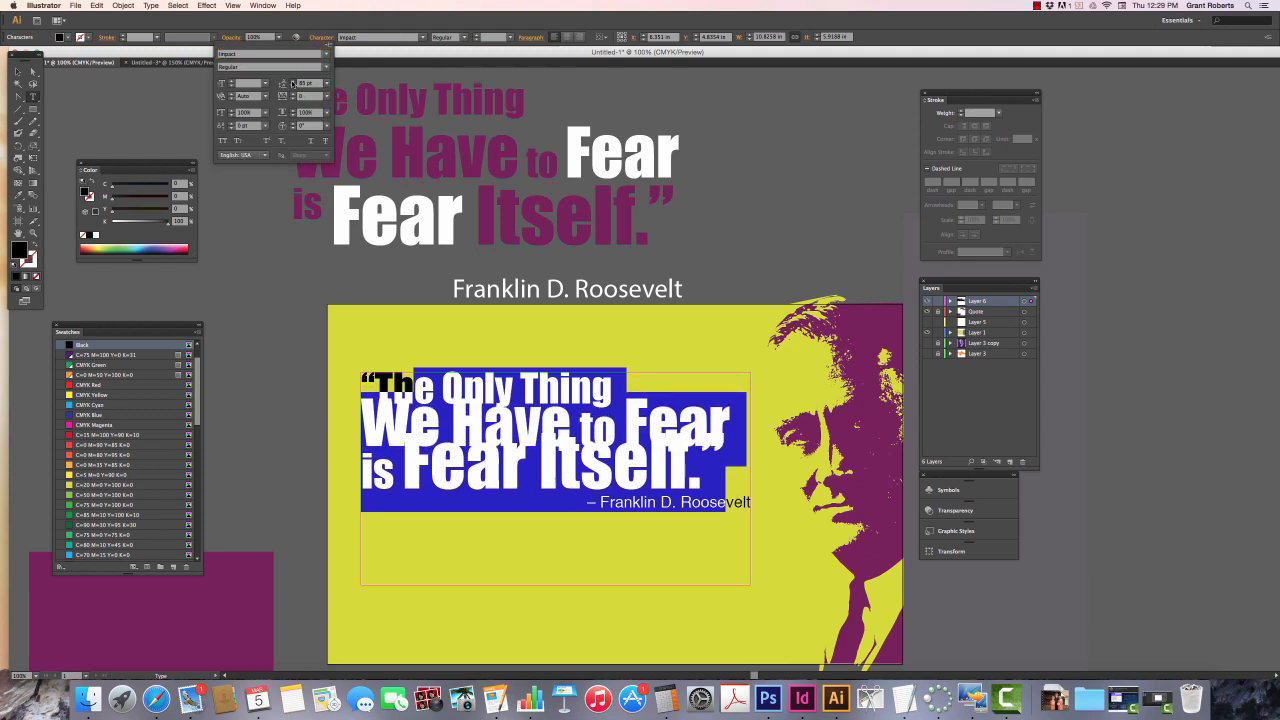
left_click(293, 82)
left_click(293, 82)
left_click(293, 82)
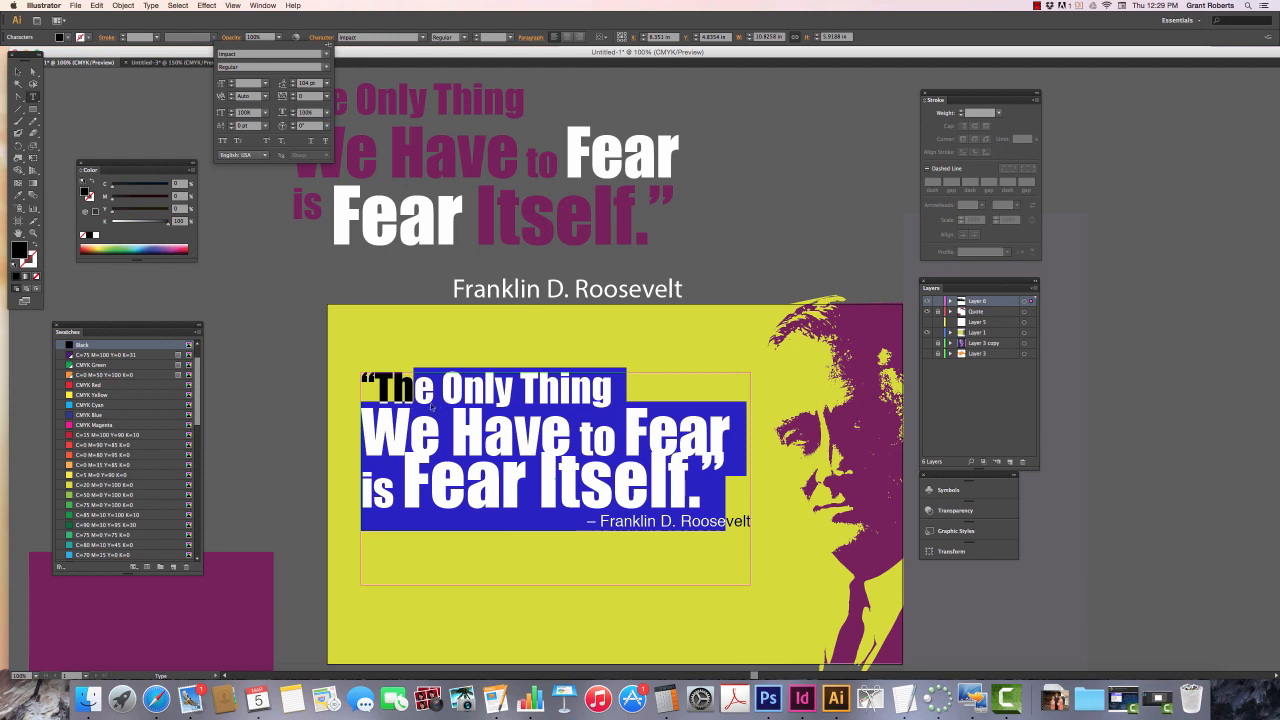
left_click(293, 82)
left_click(293, 82)
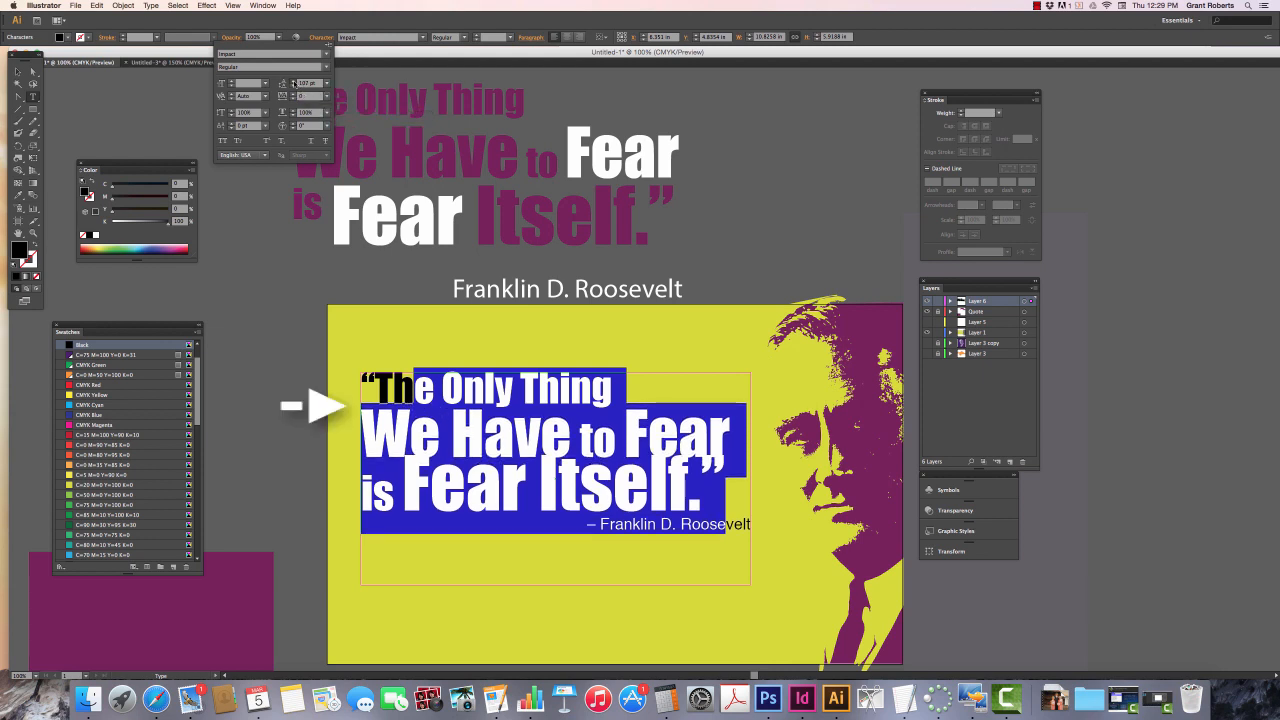
left_click(293, 82)
left_click(293, 82)
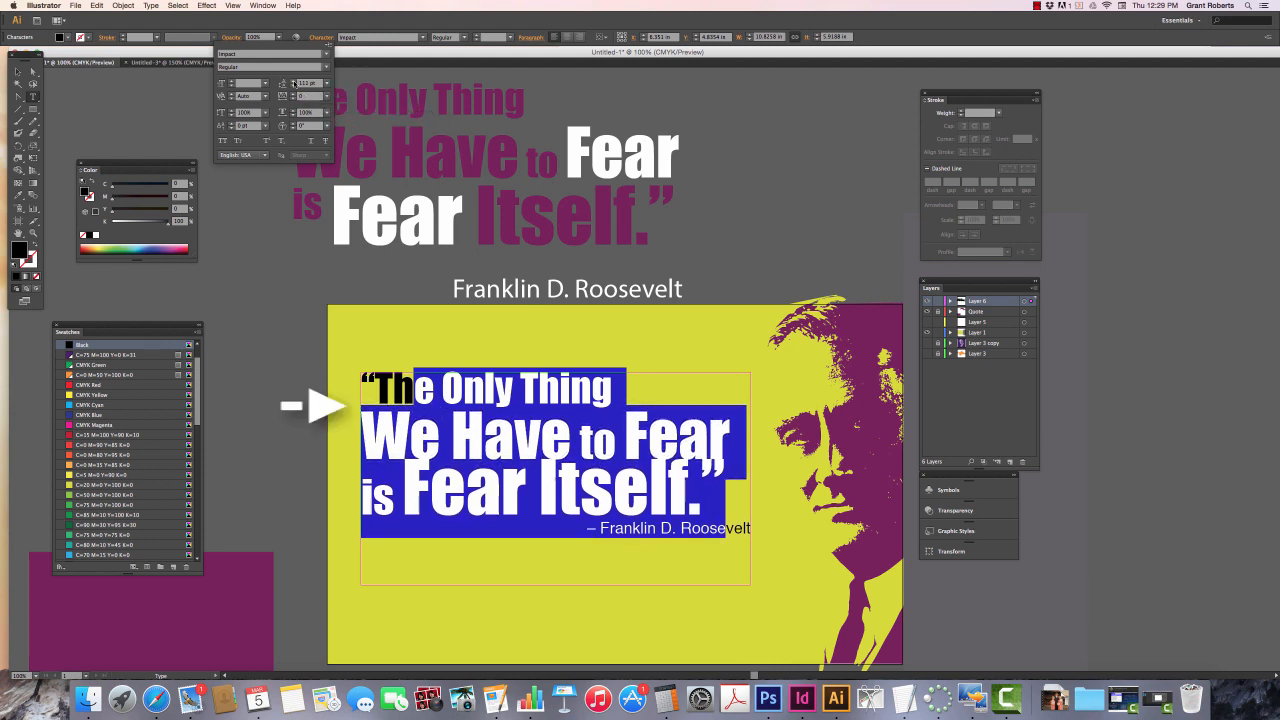
left_click(293, 82)
left_click(293, 82)
left_click(293, 82)
left_click(293, 82)
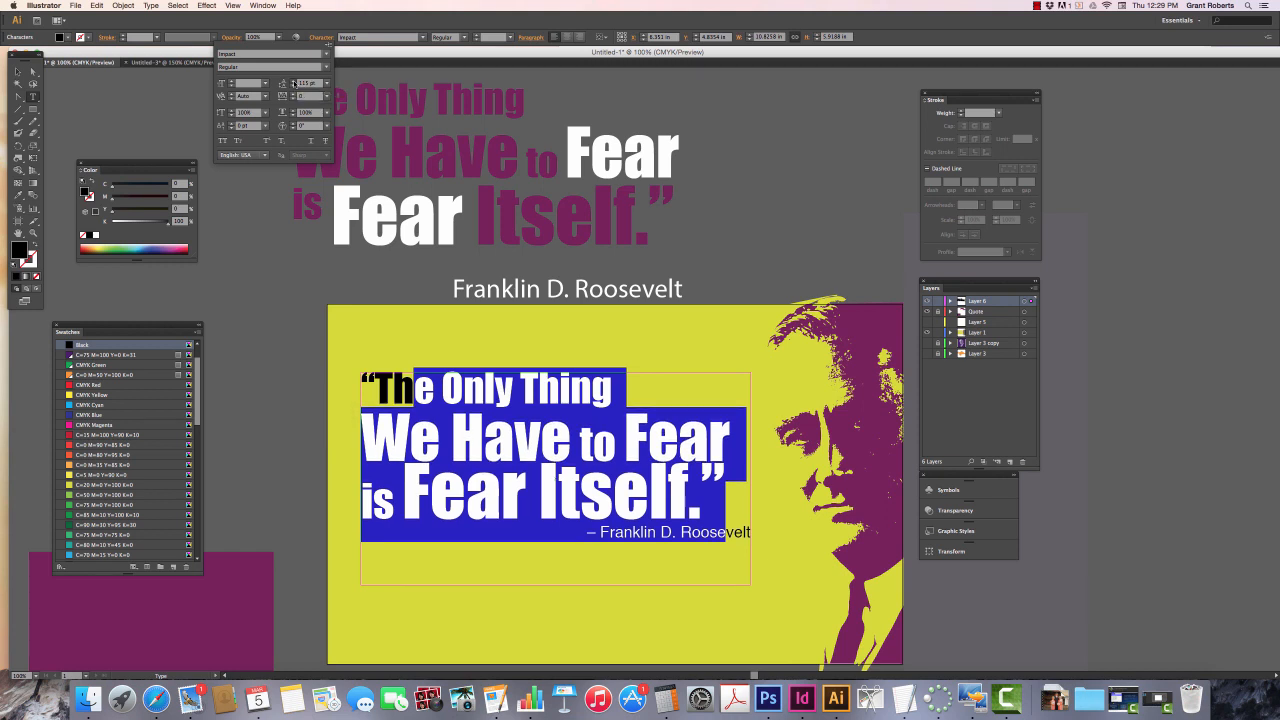
left_click(293, 82)
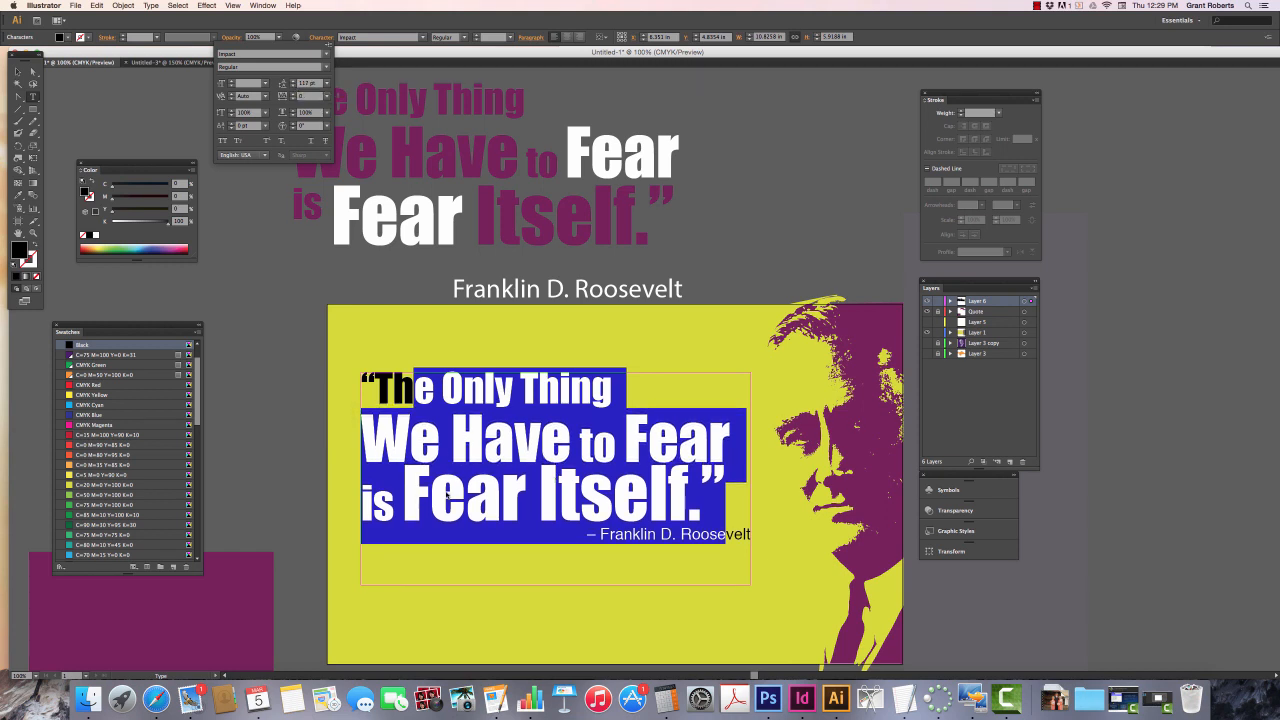
- Select the third line, “is Fear Itself.”, and increase its leading to 134 pt
left_click(432, 490)
triple_click(431, 495)
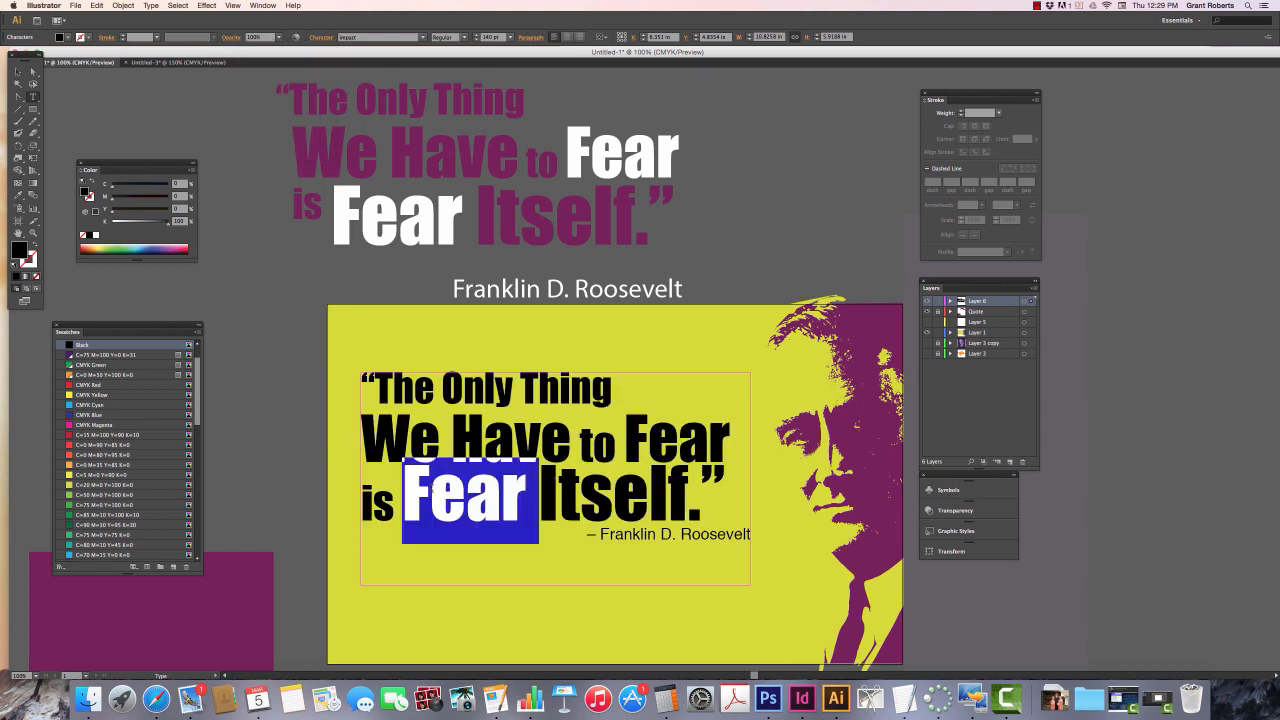
left_click(316, 37)
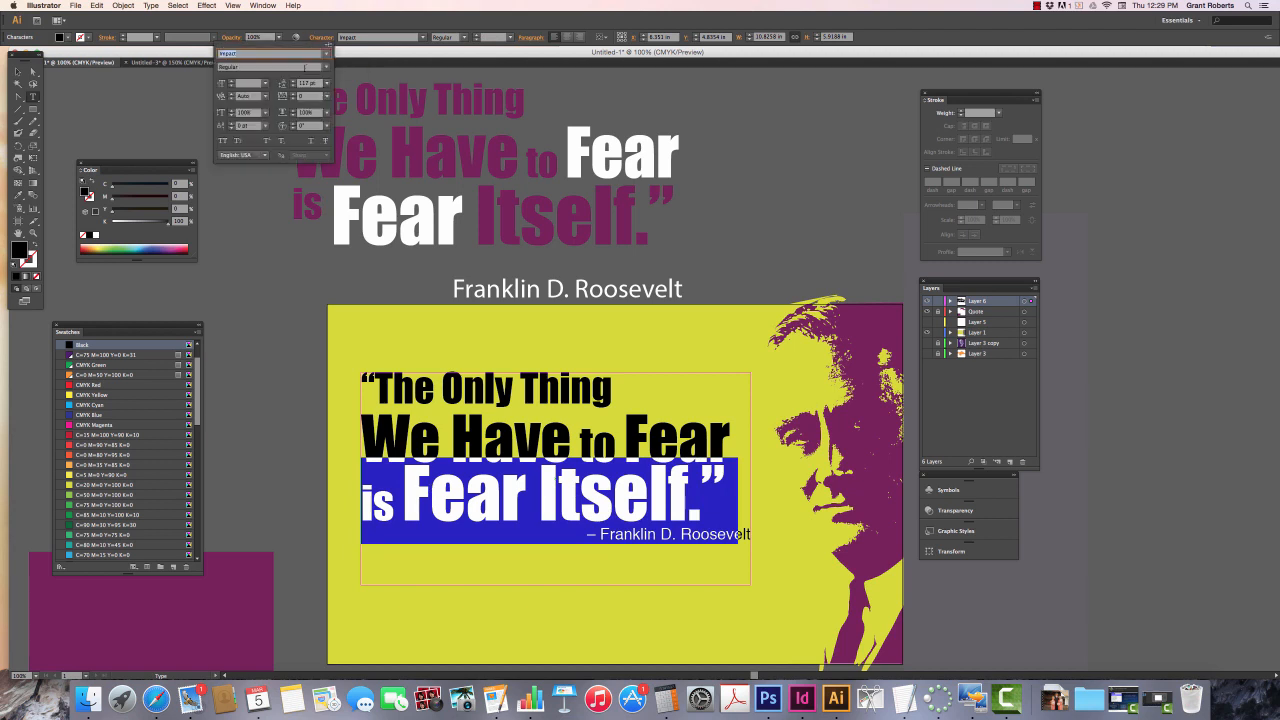
left_click(293, 81)
left_click(293, 81)
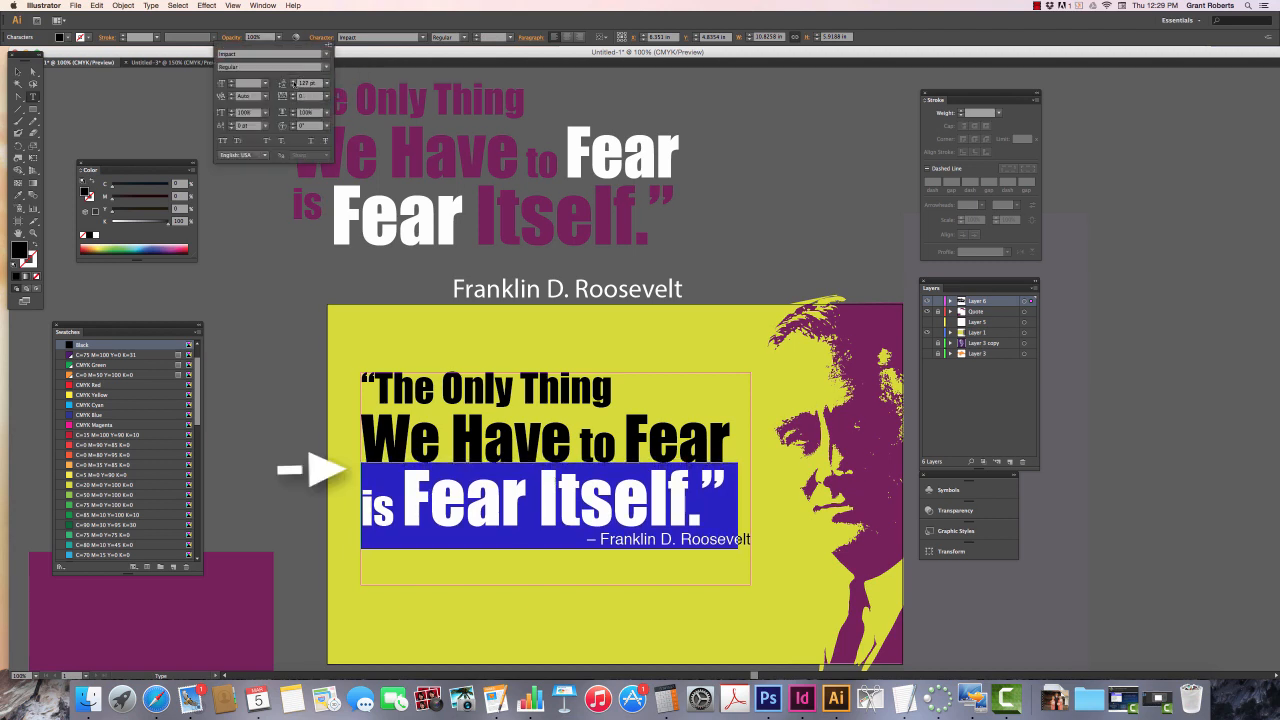
left_click(293, 81)
left_click(293, 81)
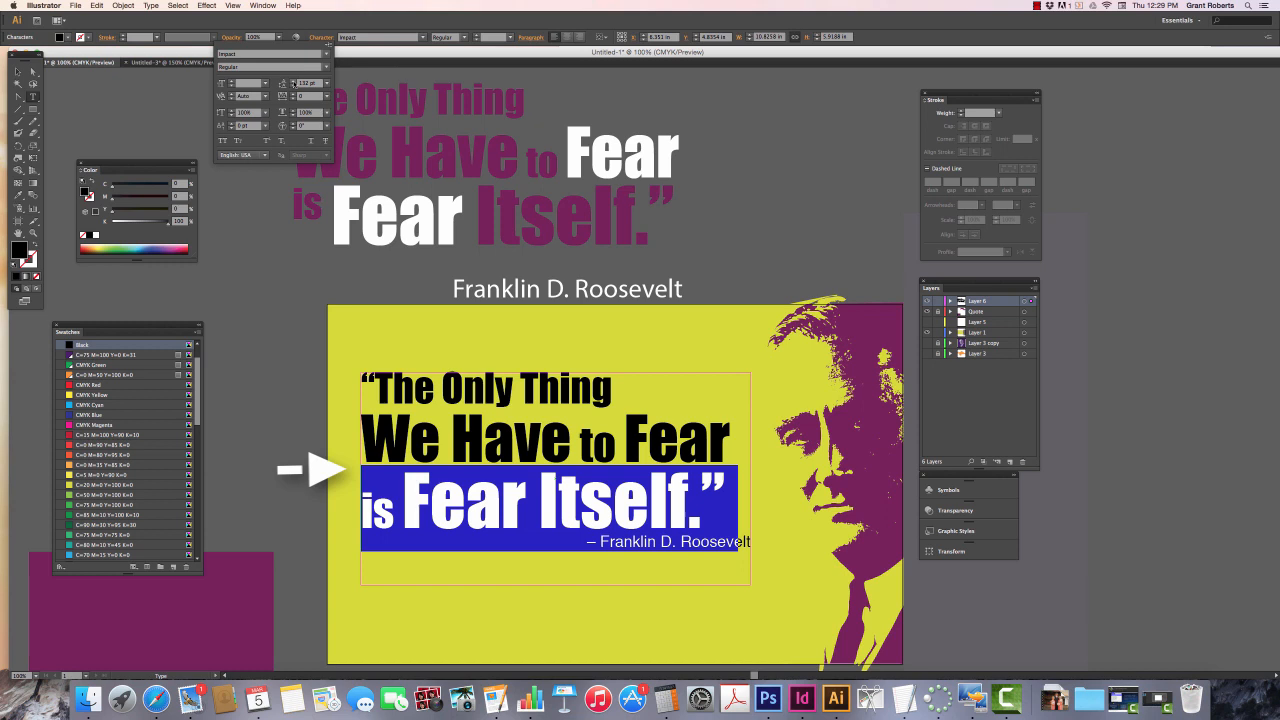
left_click(293, 81)
left_click(293, 81)
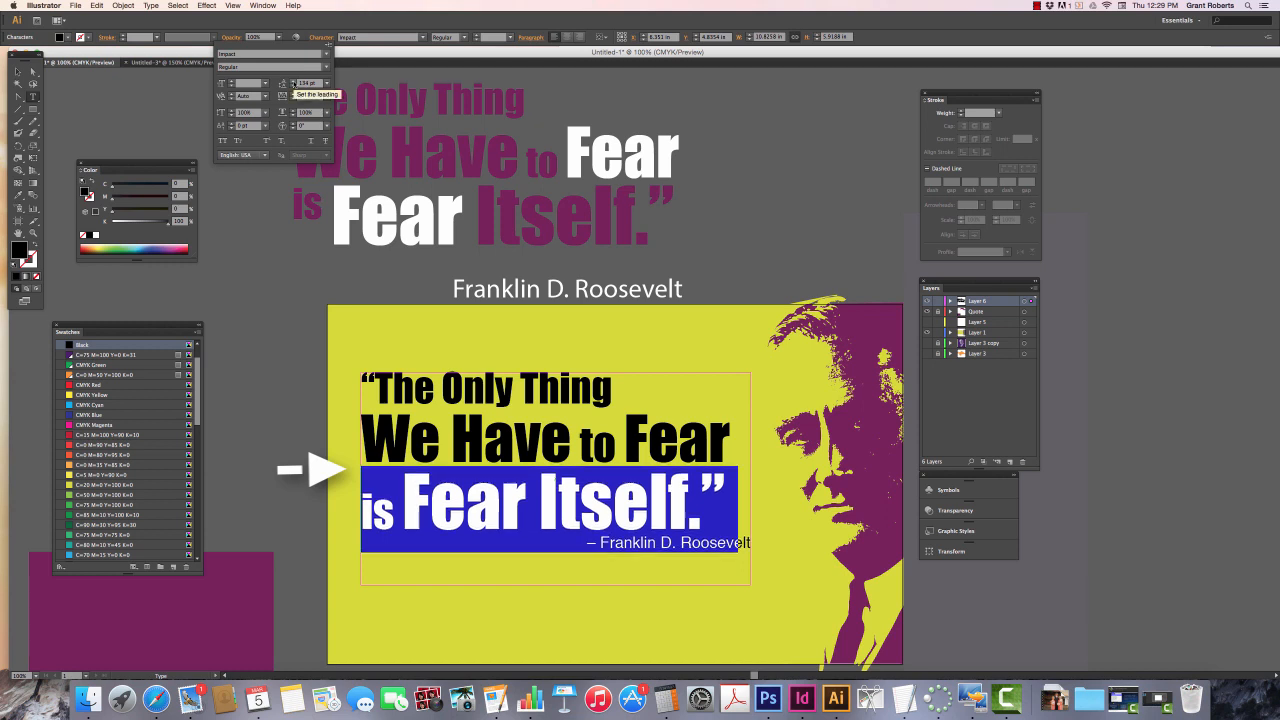
left_click(542, 456)
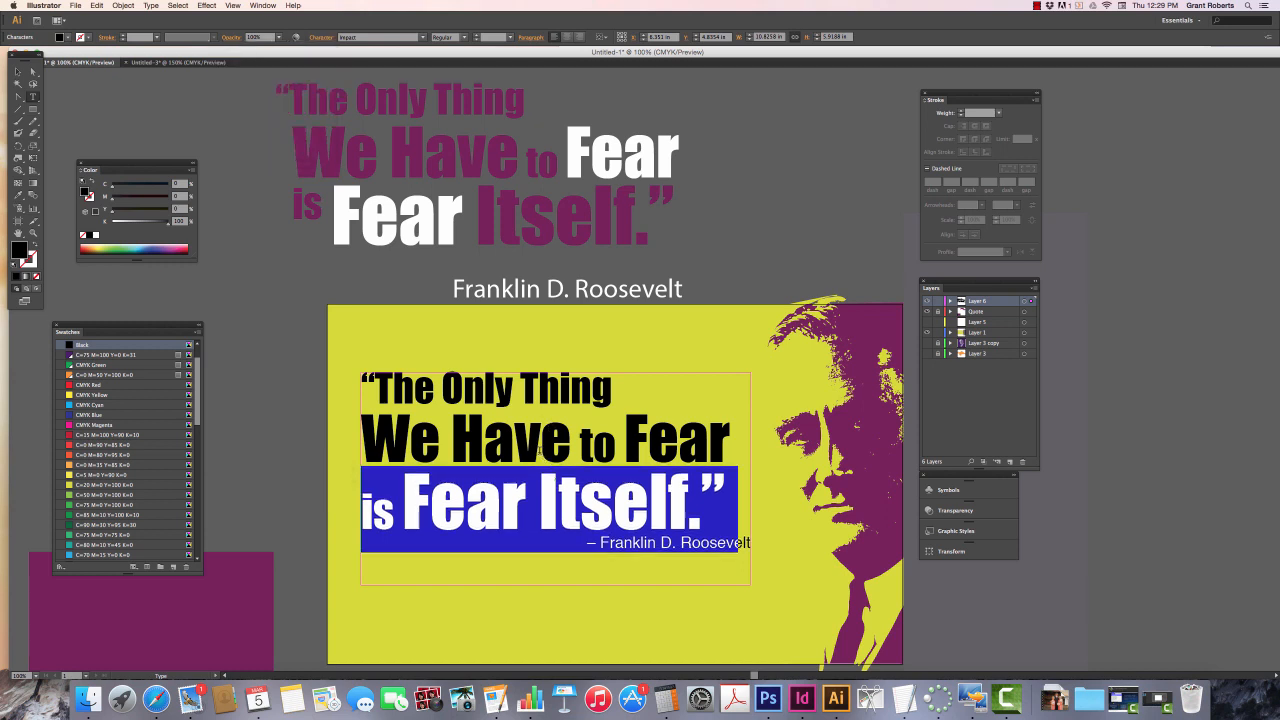
left_click(542, 455)
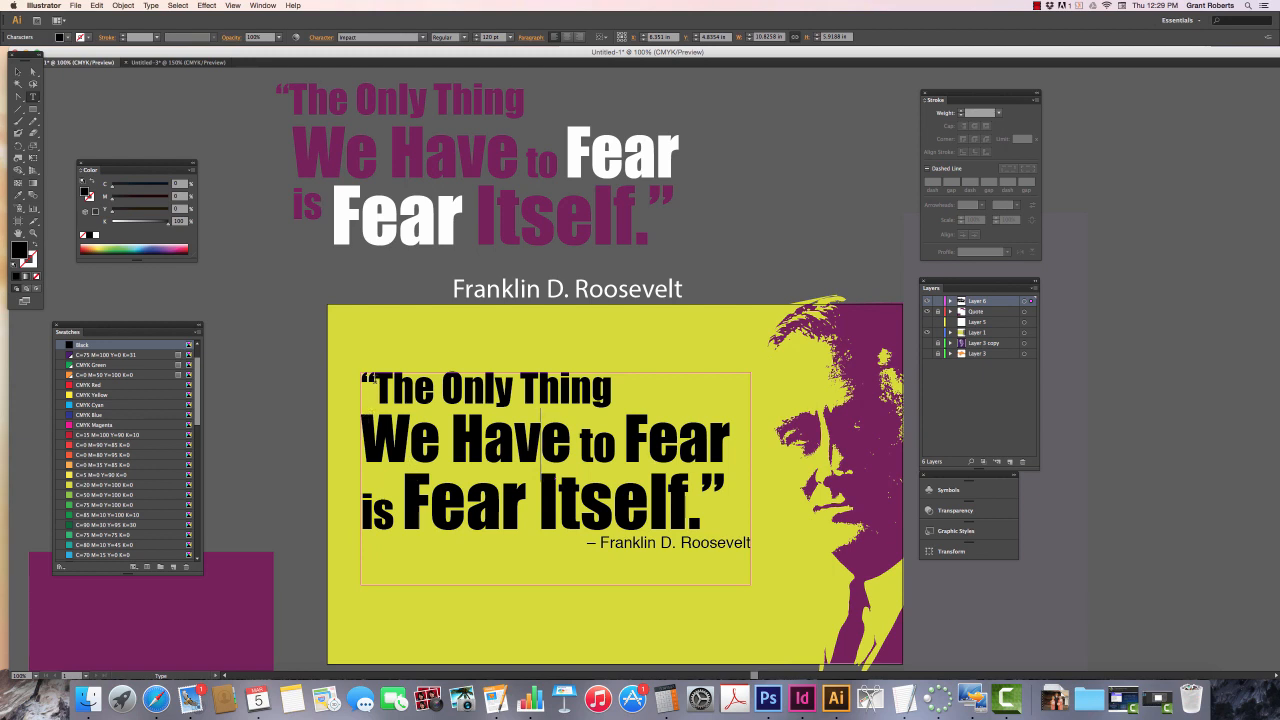
- Select text across all three quote lines and set their left indent to 36 pt
left_click_drag(362, 386, 376, 386)
left_click(375, 389)
left_click_drag(372, 385, 416, 482)
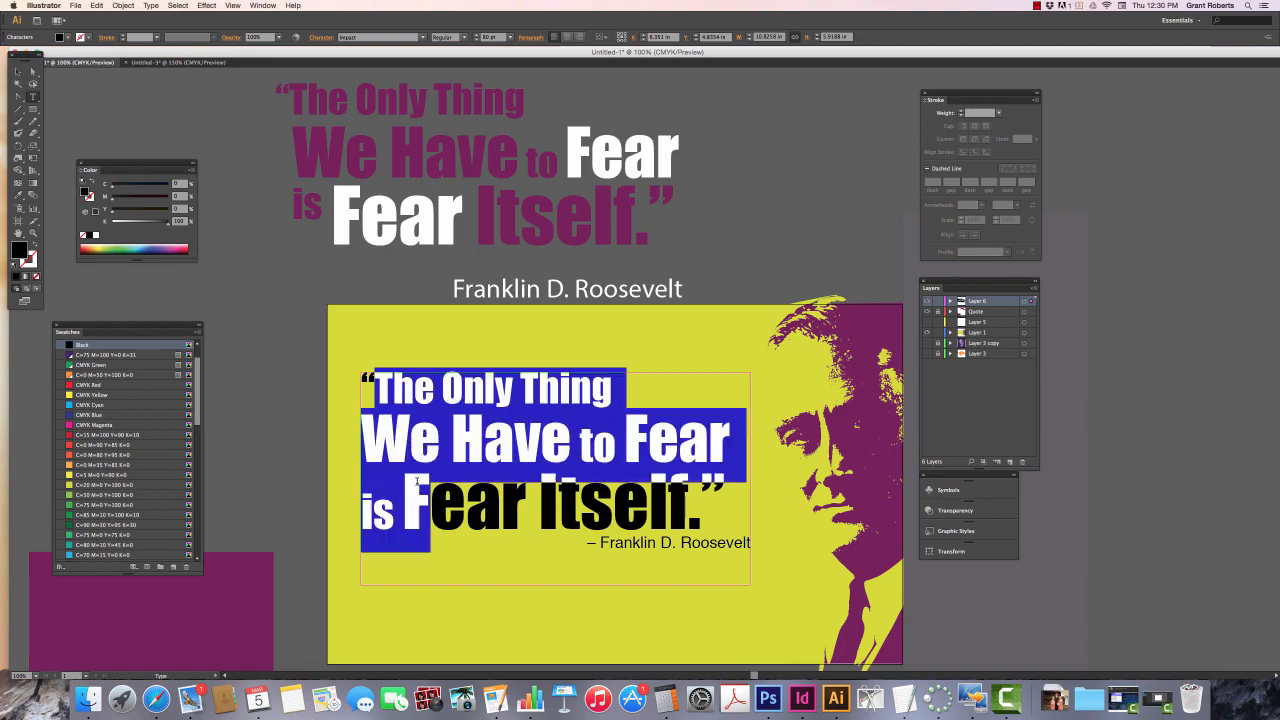
left_click(528, 38)
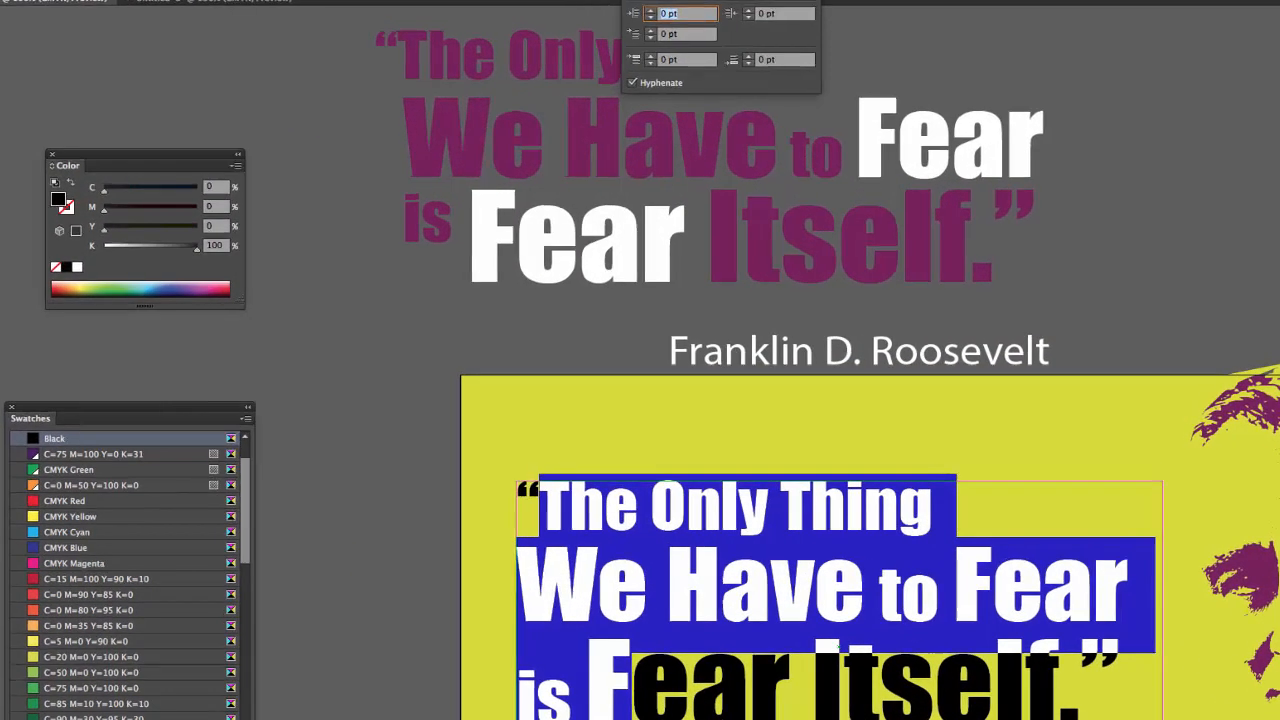
left_click(651, 10)
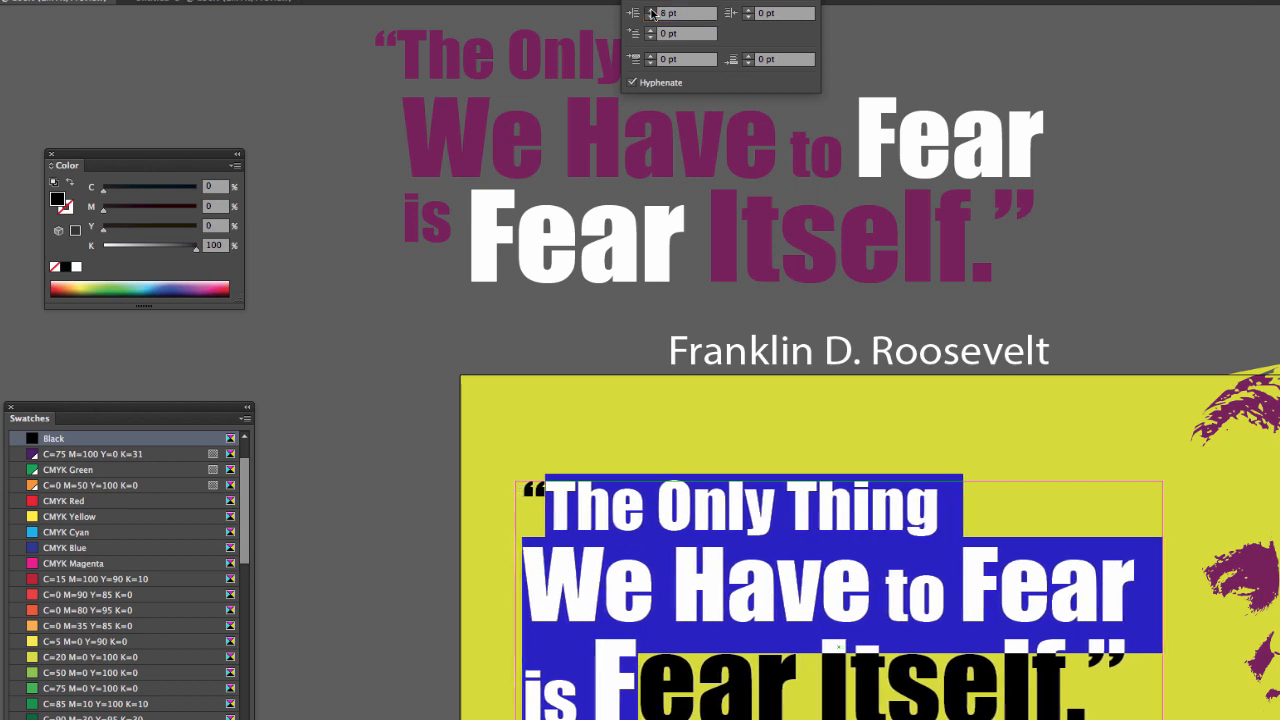
left_click(651, 10)
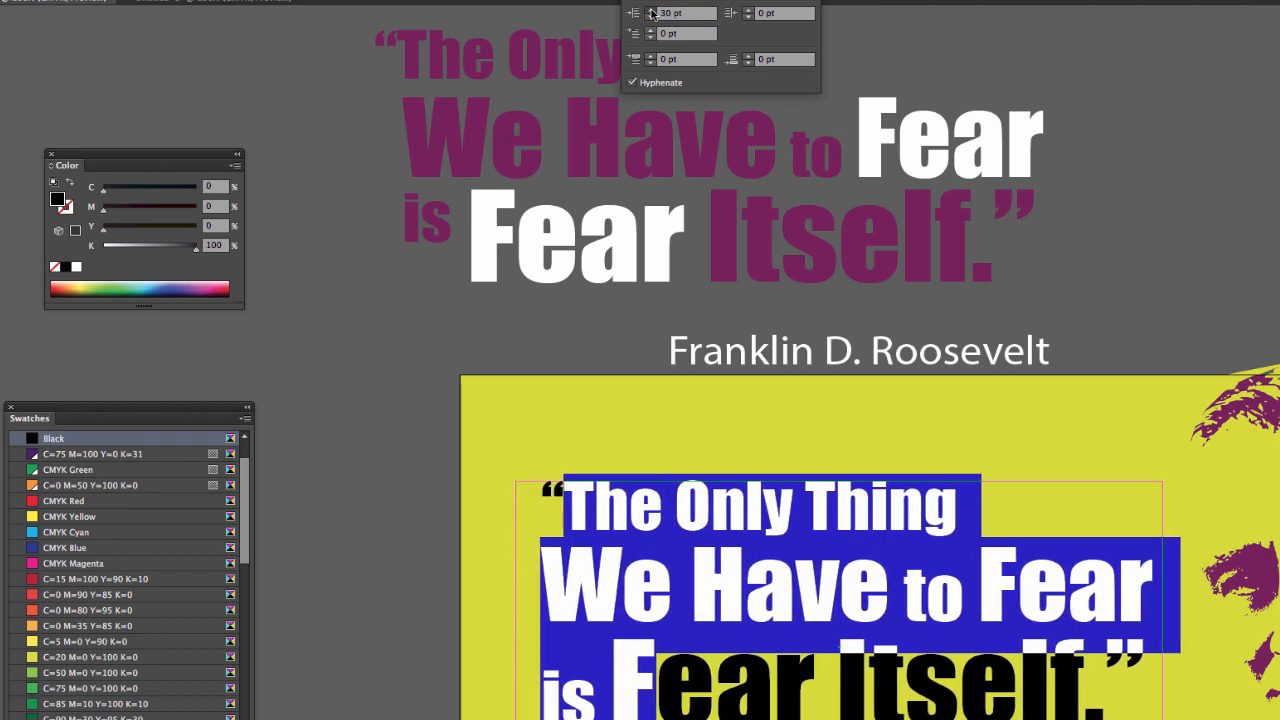
left_click(651, 10)
- Set the quote's first-line left indent to -34 pt so the opening quotation mark hangs outside the text
left_click(650, 37)
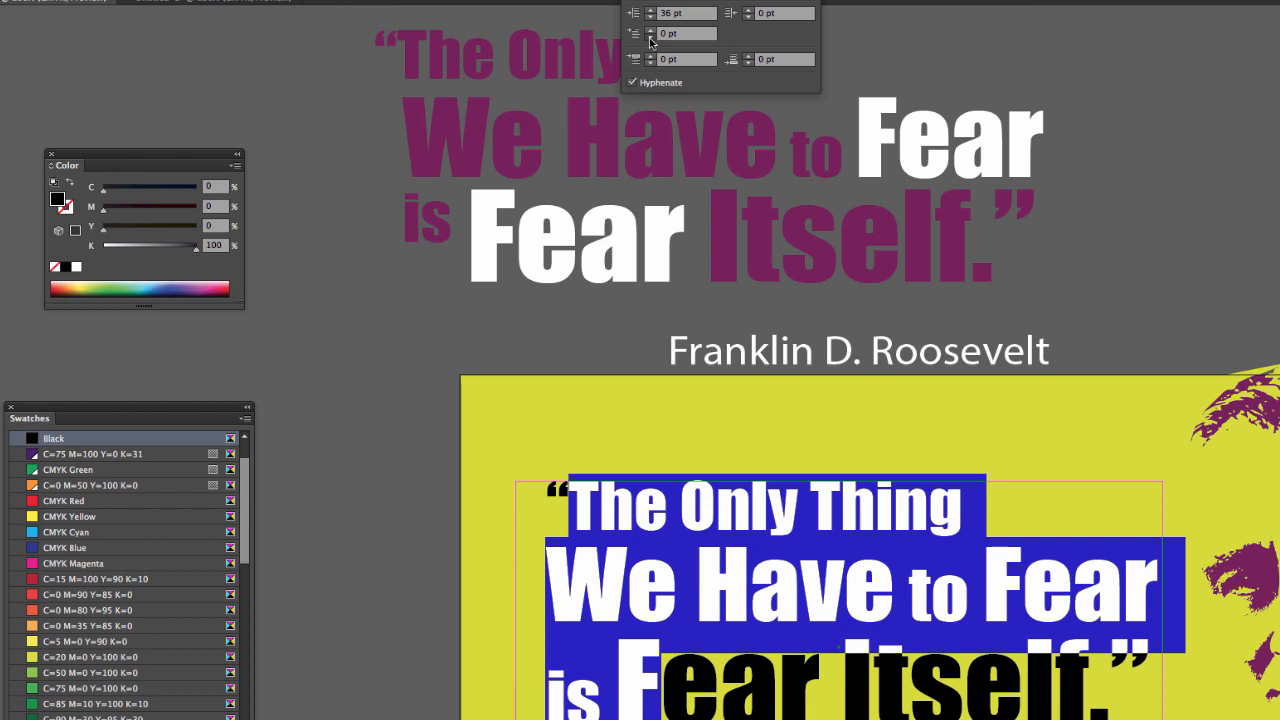
left_click(650, 37)
left_click(650, 37)
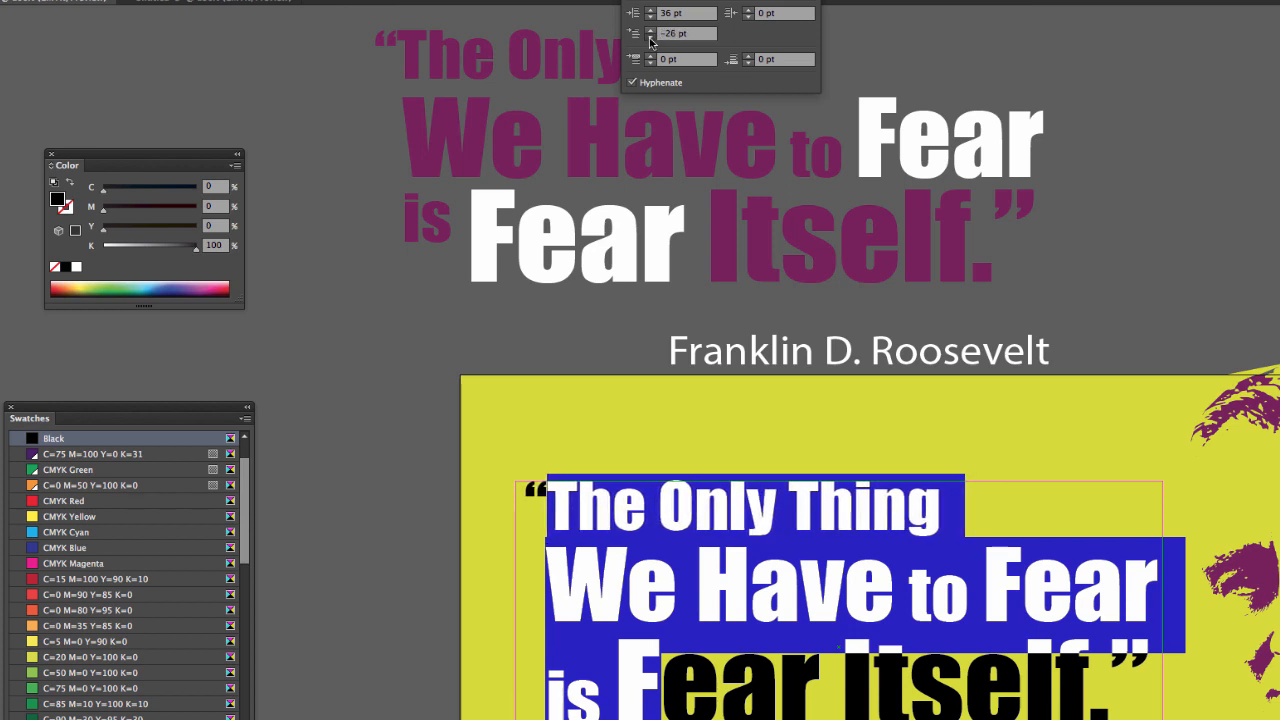
left_click(650, 37)
left_click(650, 37)
left_click(650, 37)
left_click(650, 37)
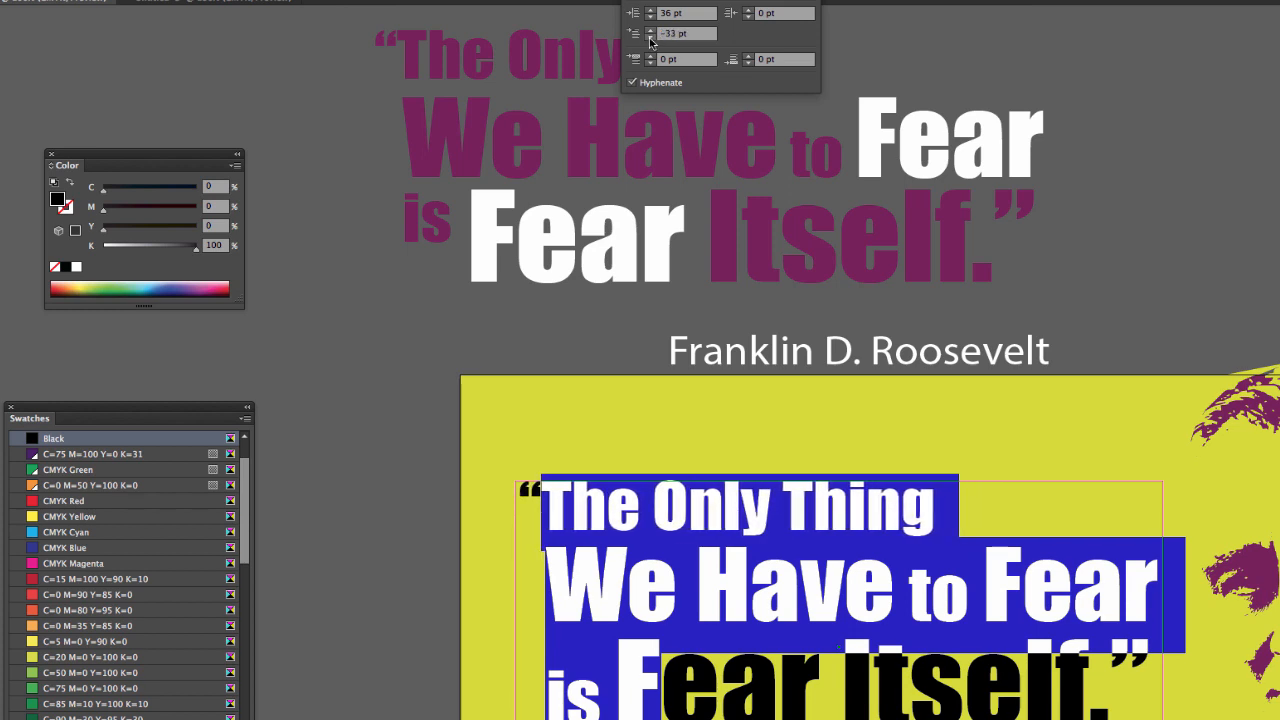
left_click(650, 37)
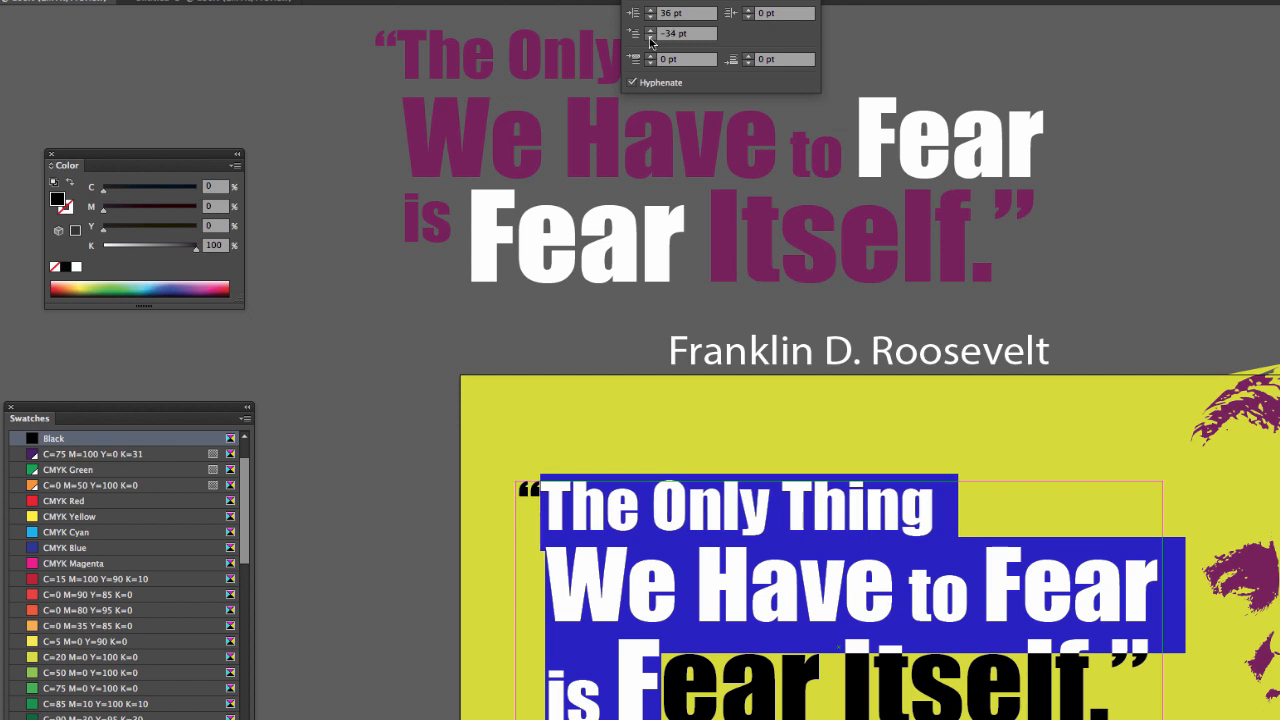
left_click(574, 492)
left_click(566, 497)
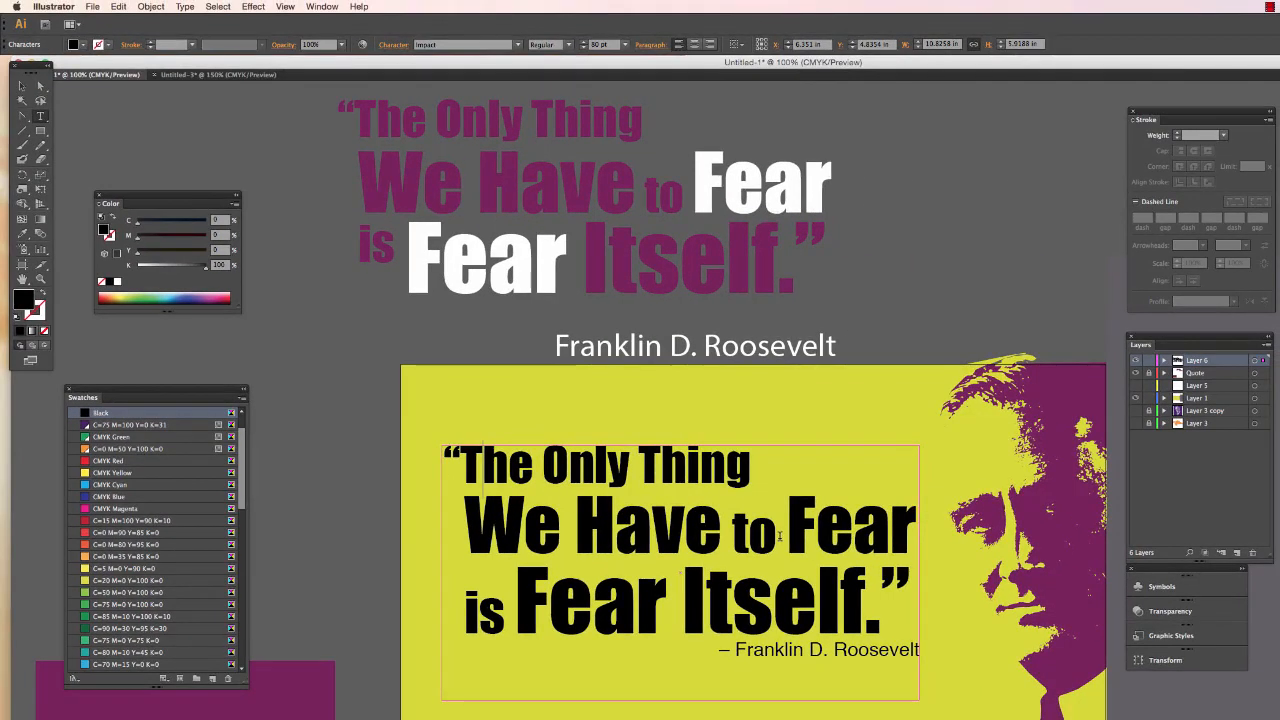
- Reduce the word “to” in the quote's second line to 60 pt
left_click_drag(804, 539, 755, 542)
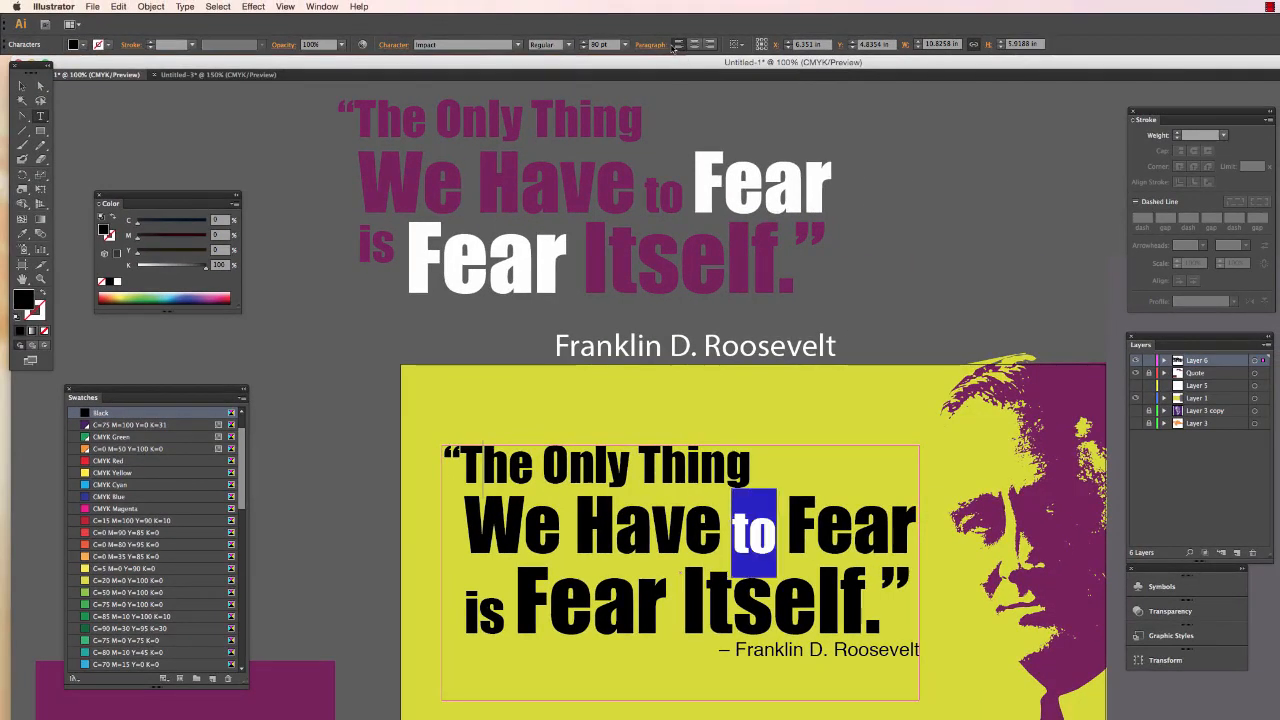
left_click(582, 44)
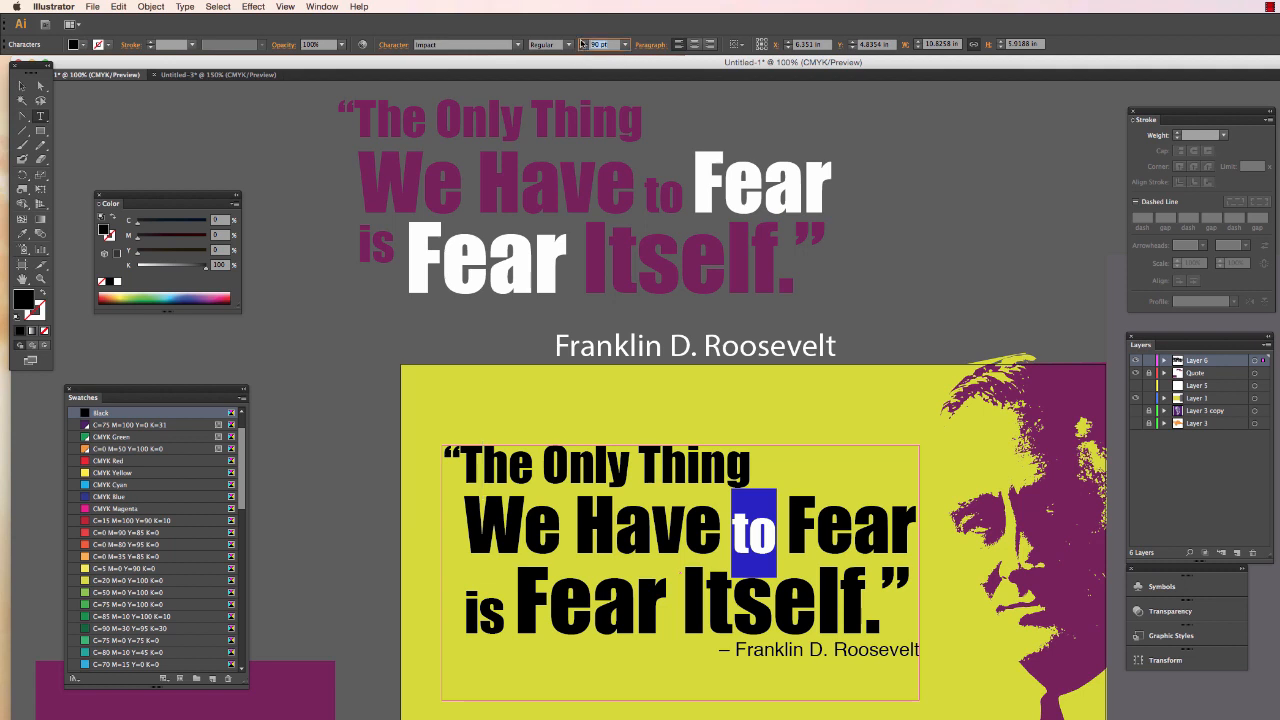
type("60")
key("Return")
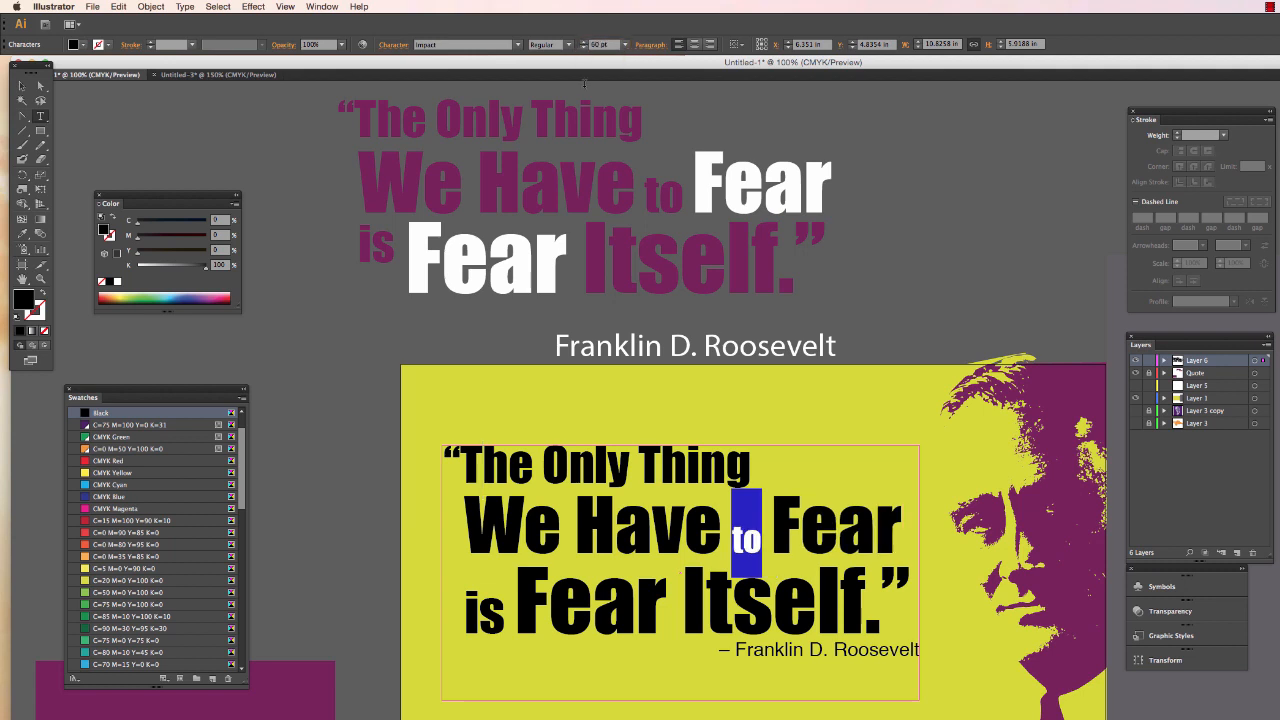
left_click(728, 548)
- Reduce the word “is” at the start of the quote's third line to 60 pt
left_click_drag(517, 580, 736, 586)
left_click(508, 608)
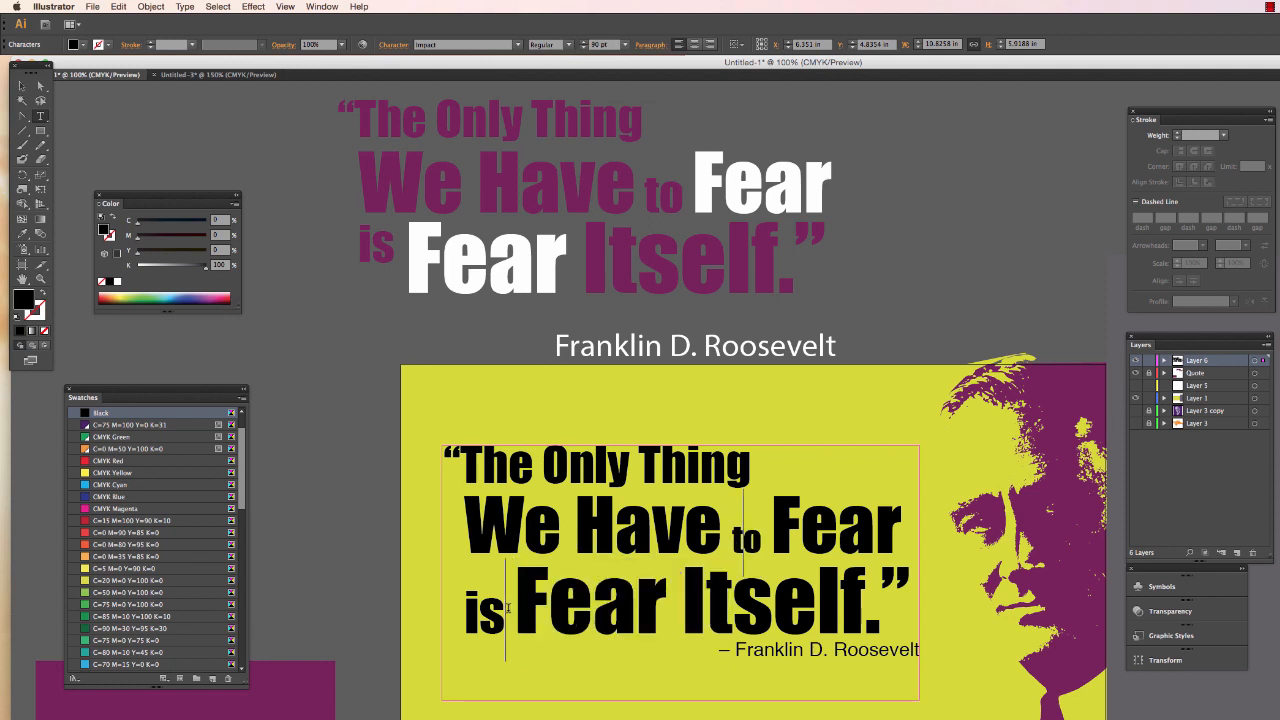
left_click_drag(508, 608, 449, 606)
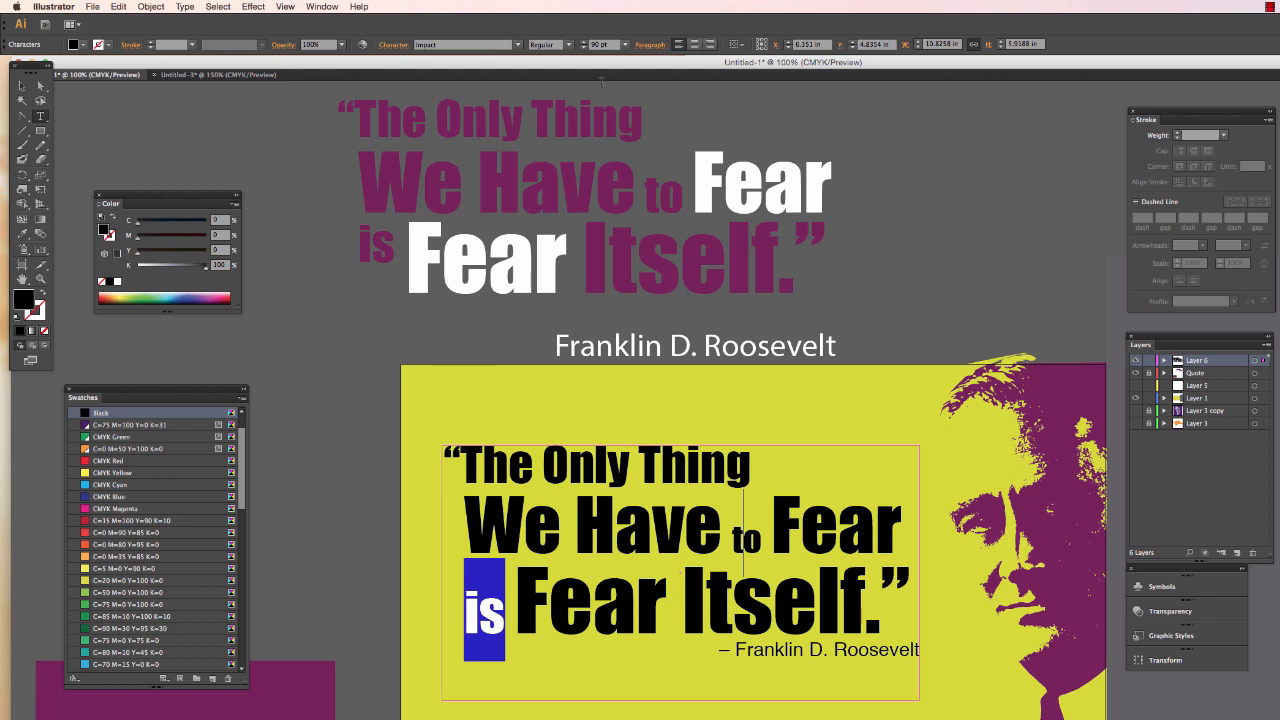
left_click(584, 44)
type("60")
key("Return")
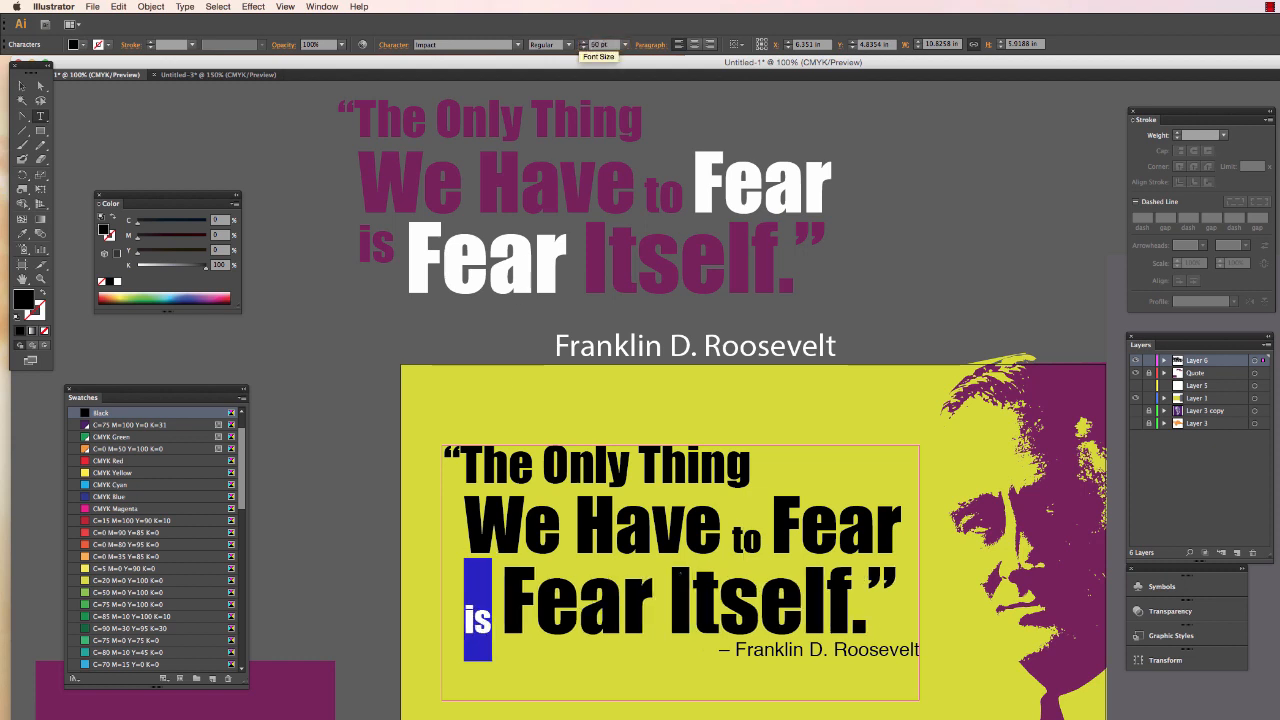
- Raise the small word “is” in the quote's third line with a baseline shift of 69 pt
left_click(523, 603)
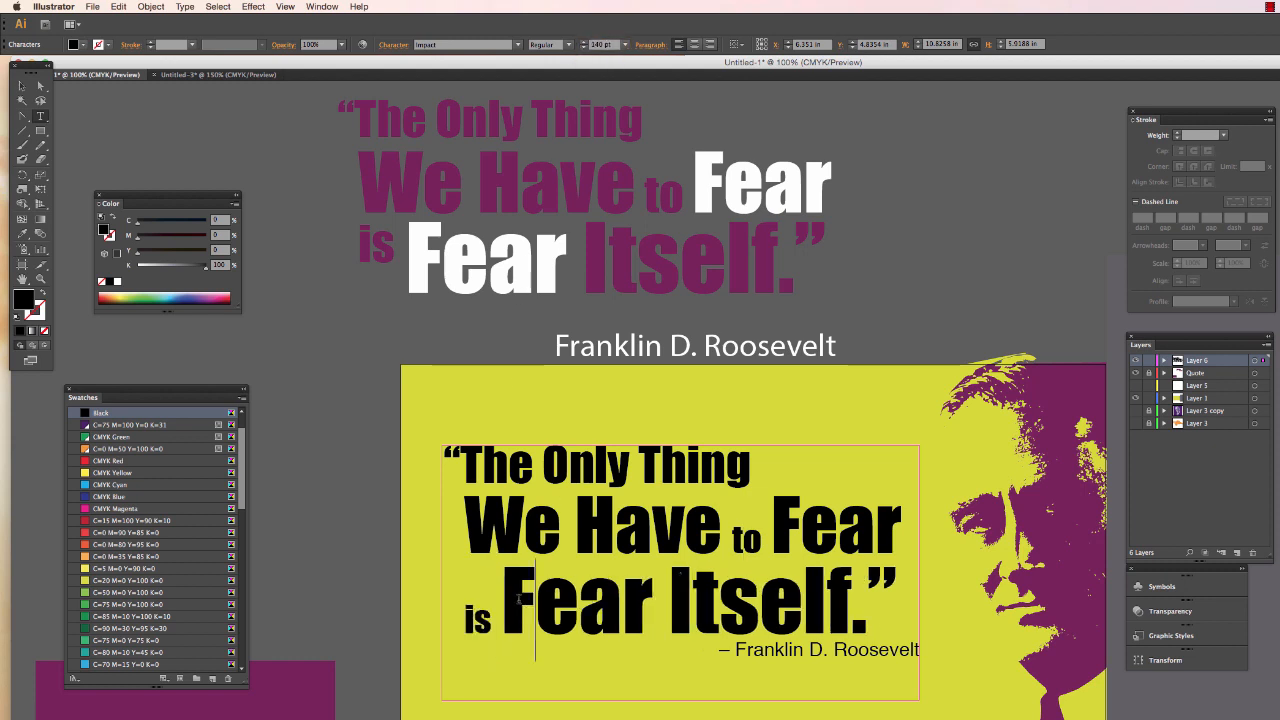
left_click_drag(505, 598, 900, 590)
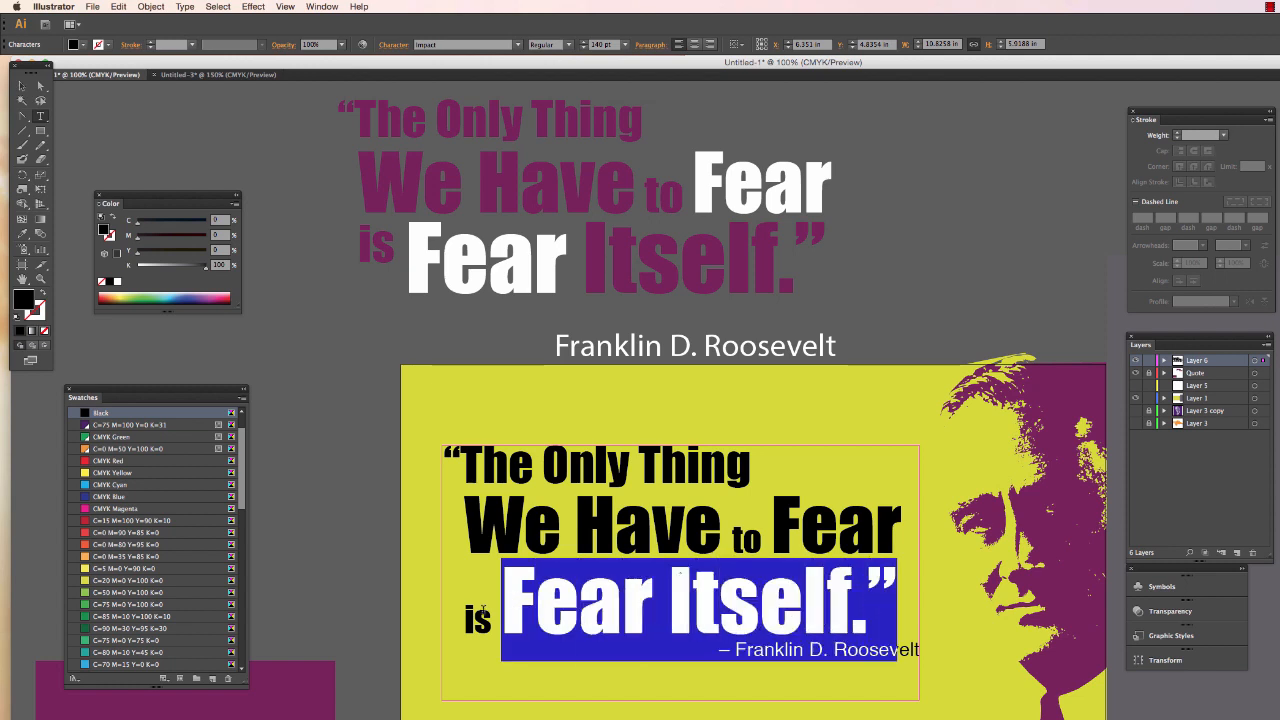
left_click(461, 618)
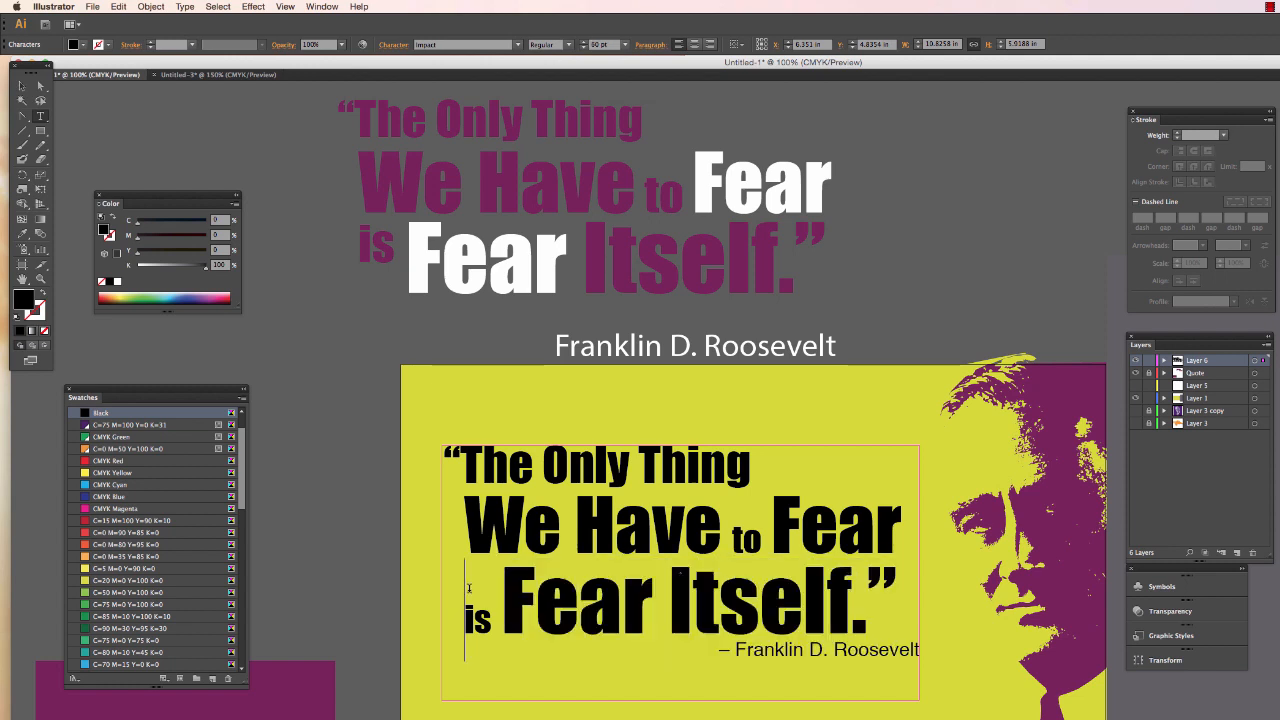
left_click_drag(464, 616, 493, 618)
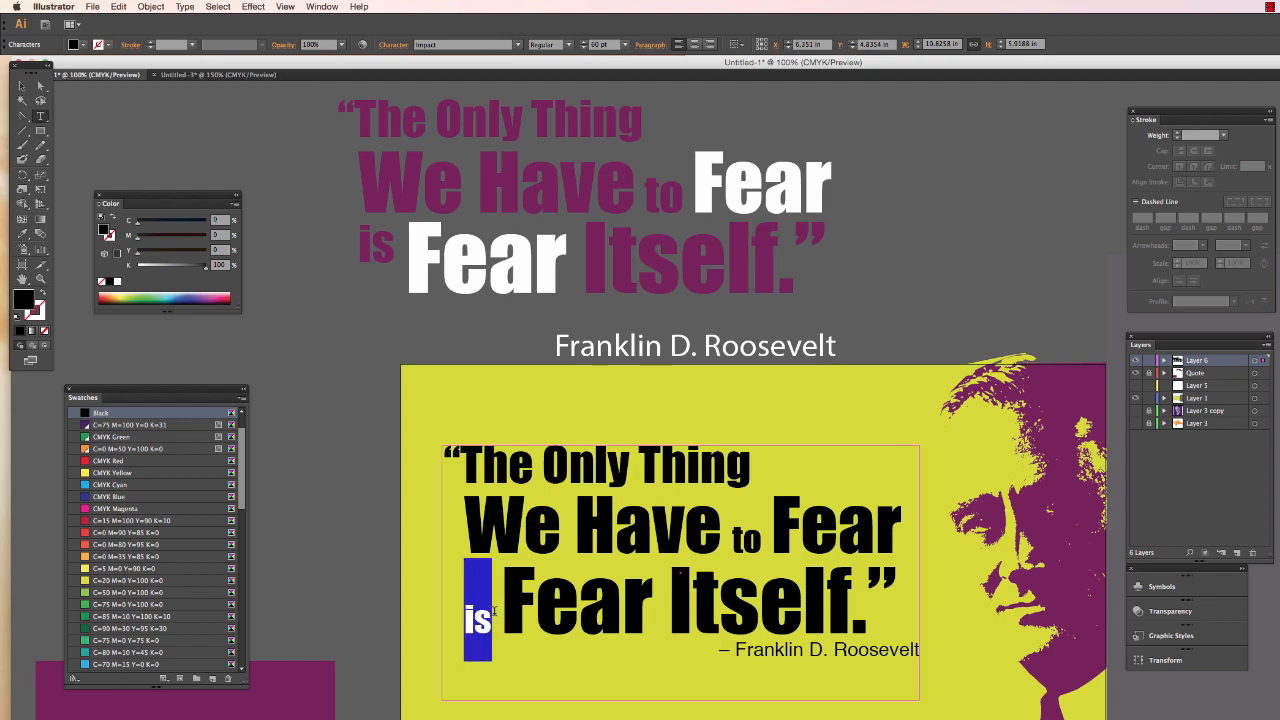
left_click(393, 46)
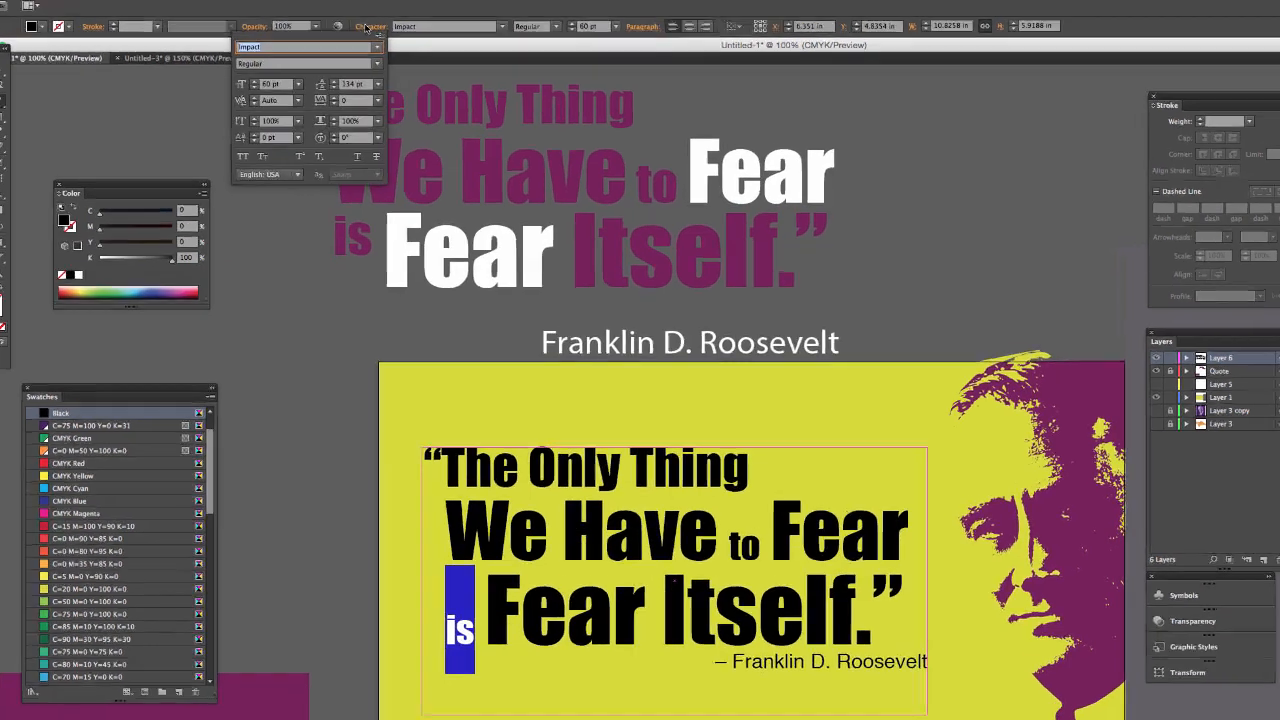
left_click(79, 60)
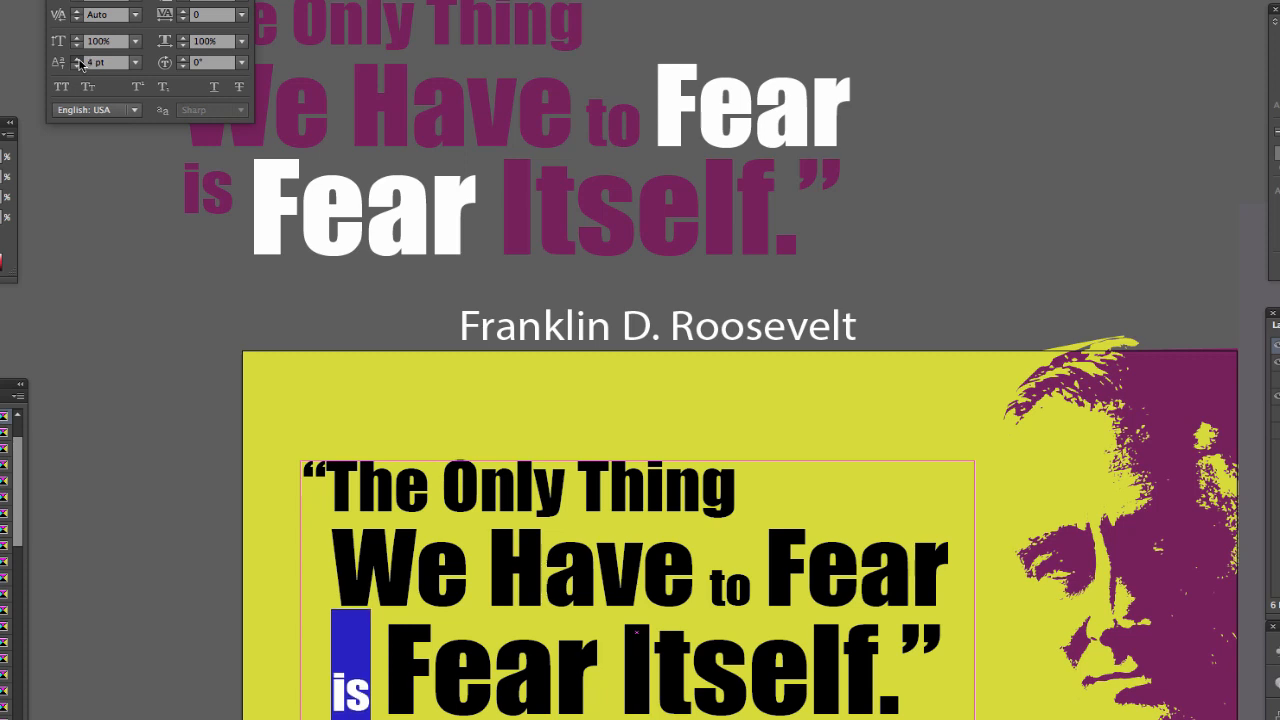
left_click_drag(79, 61, 79, 62)
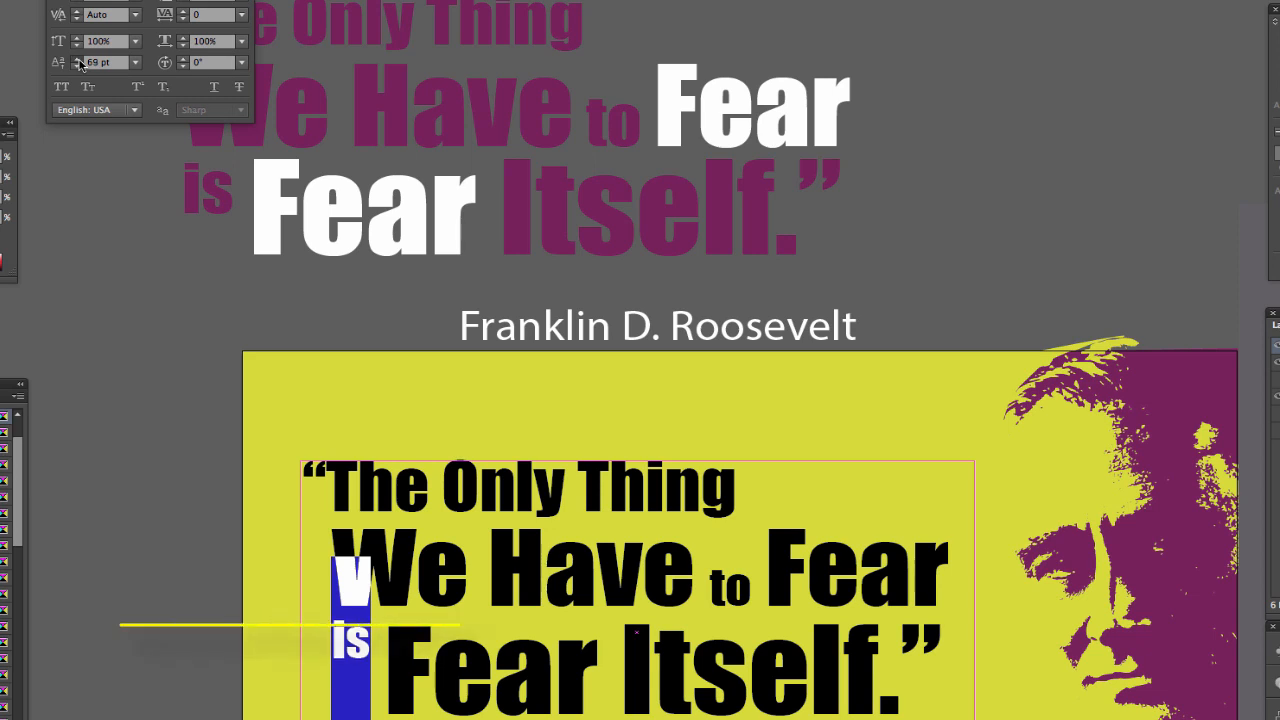
left_click(399, 611)
left_click(380, 633)
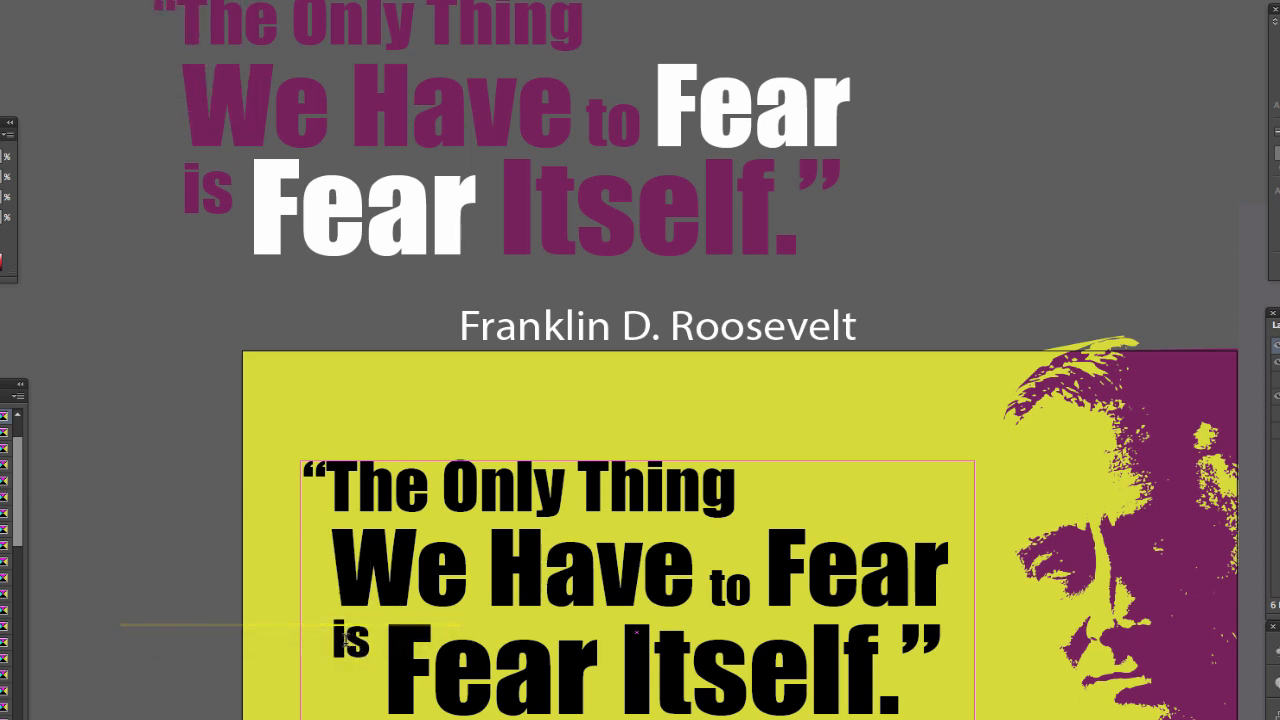
left_click(328, 632)
- Check the character settings of the period after “Itself” in the quote's third line
left_click_drag(898, 643, 880, 645)
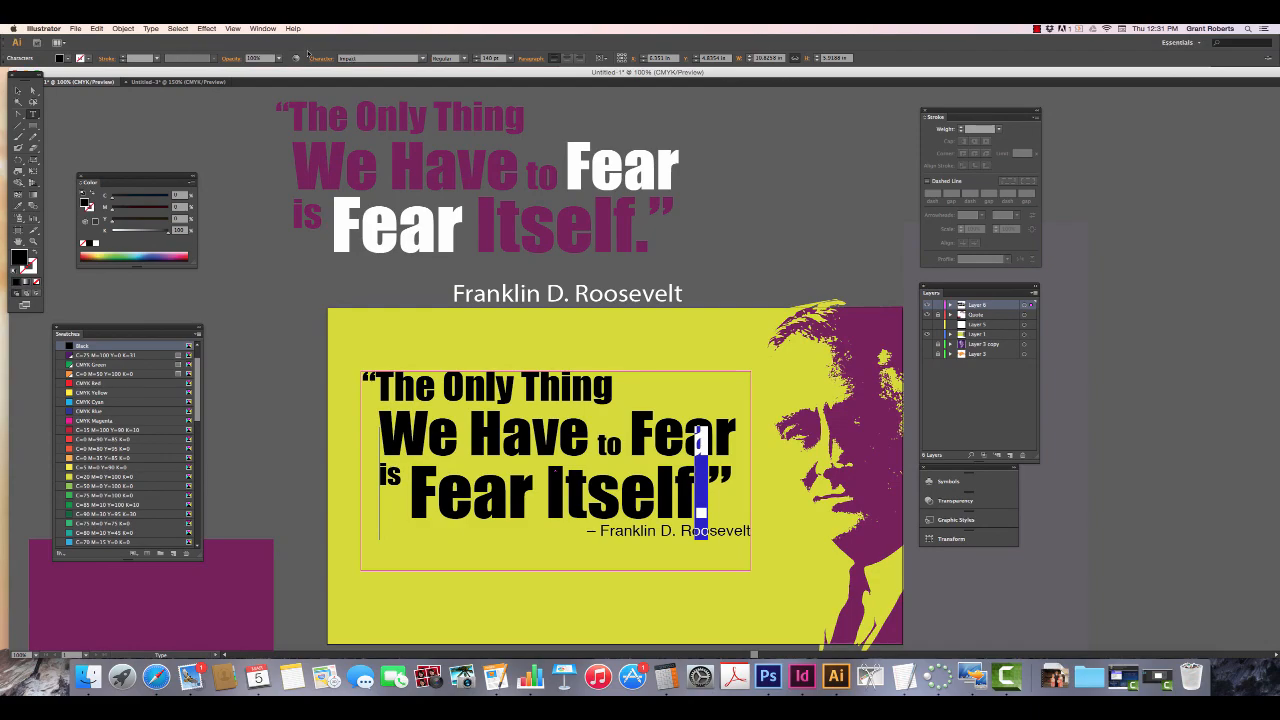
left_click(321, 58)
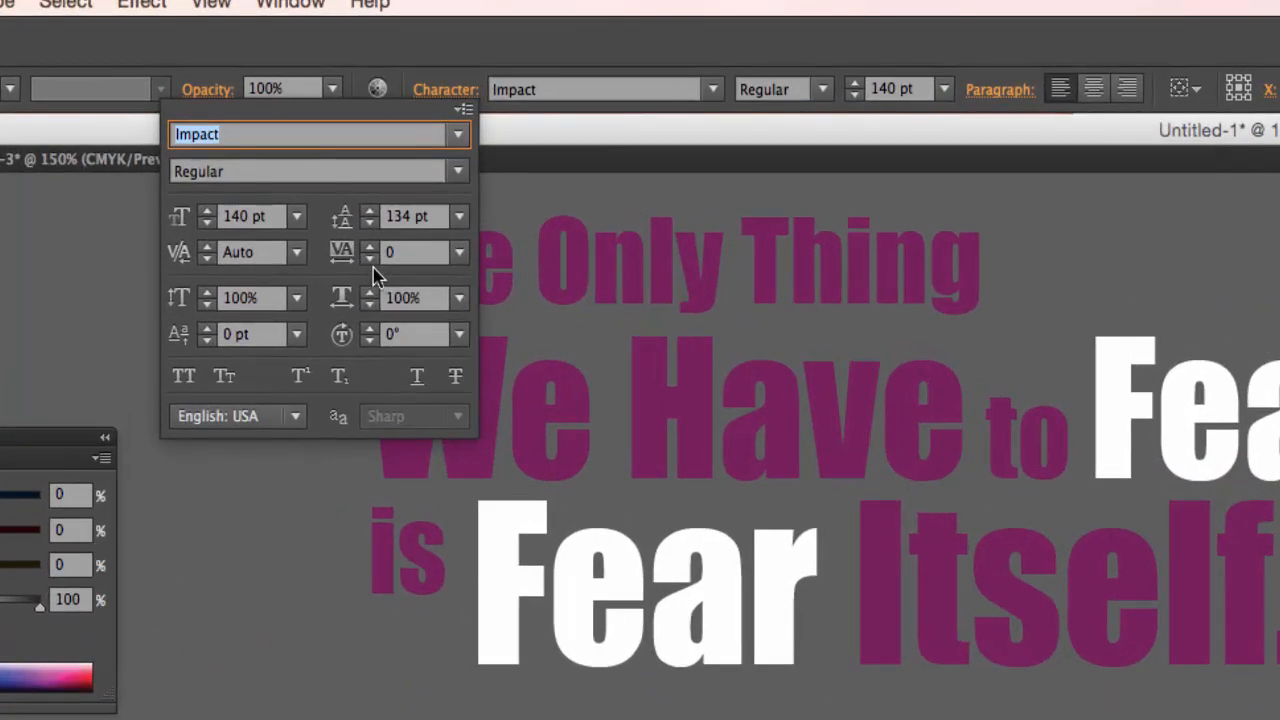
left_click(369, 258)
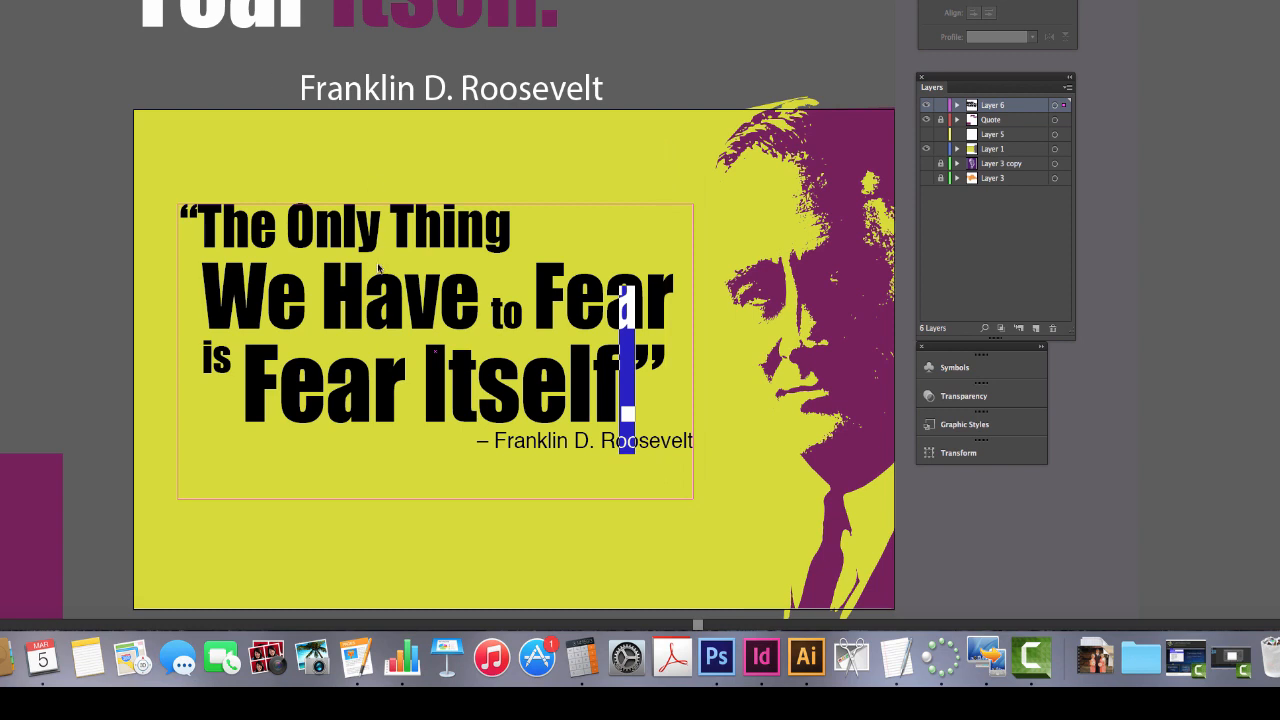
left_click(346, 238)
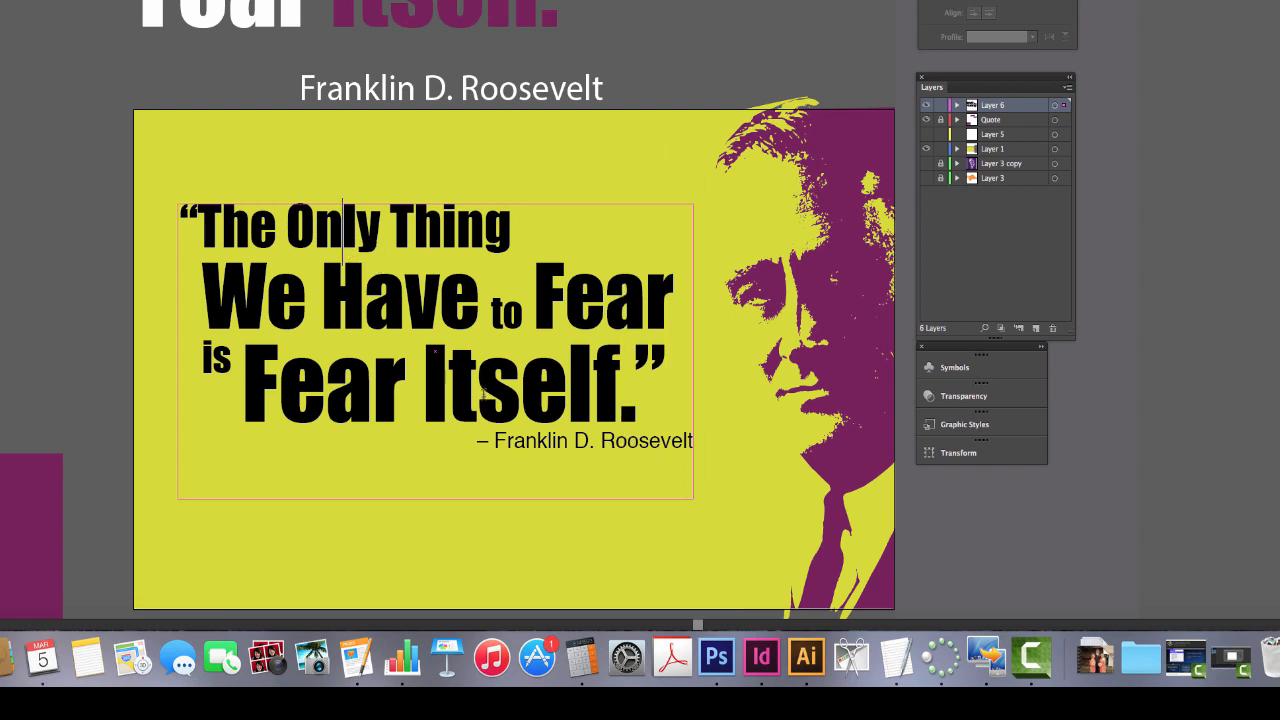
- Set the space after the quote's third line to 65 pt to separate it from the attribution
left_click_drag(407, 392, 446, 392)
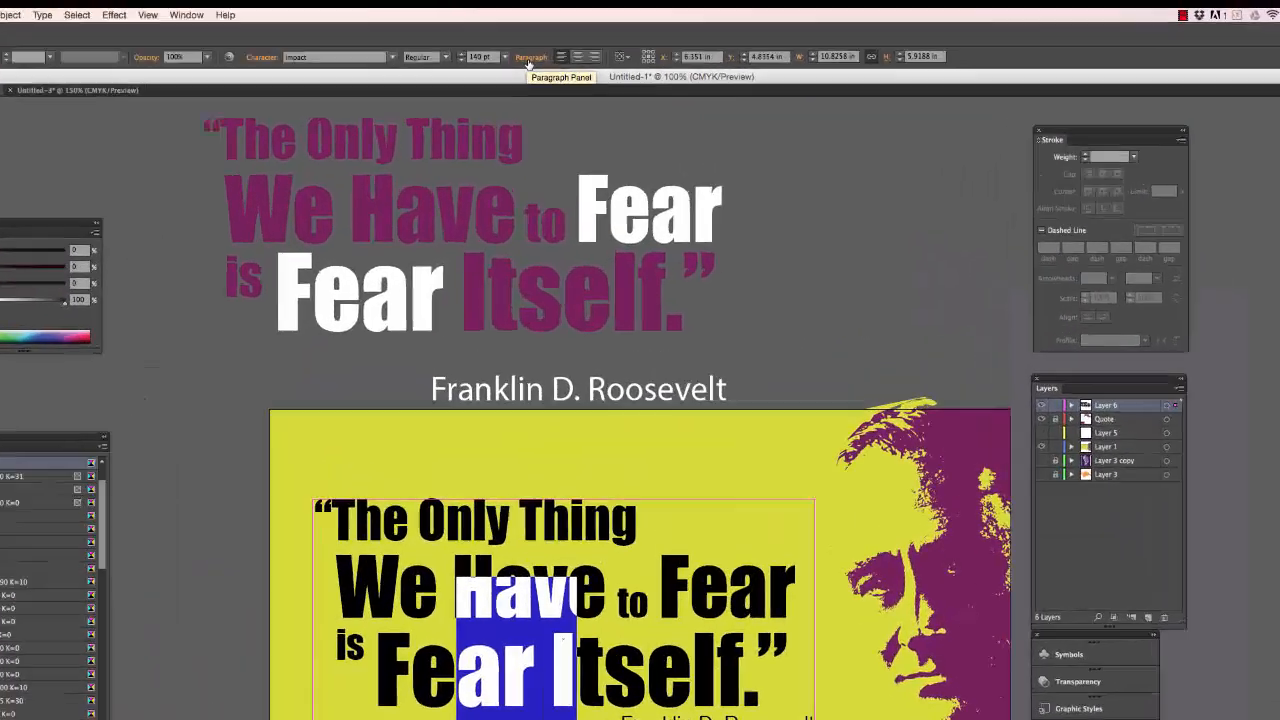
left_click(535, 37)
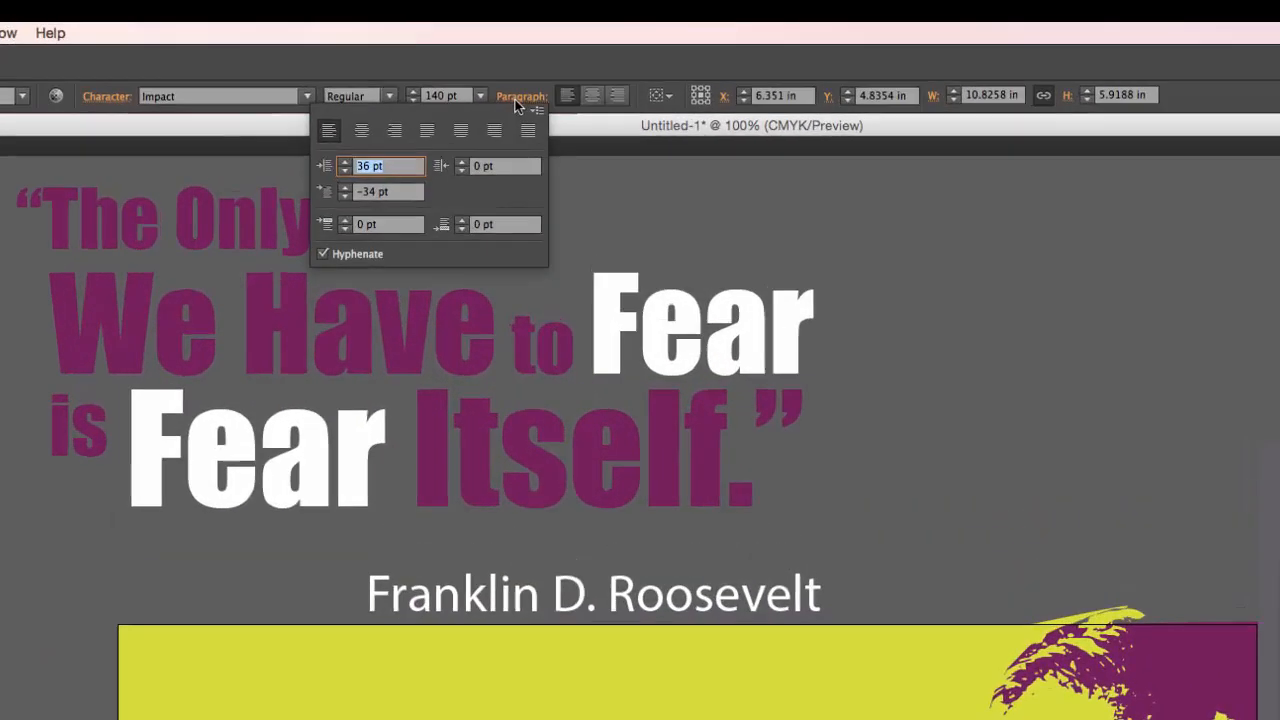
left_click(461, 225)
left_click(461, 225)
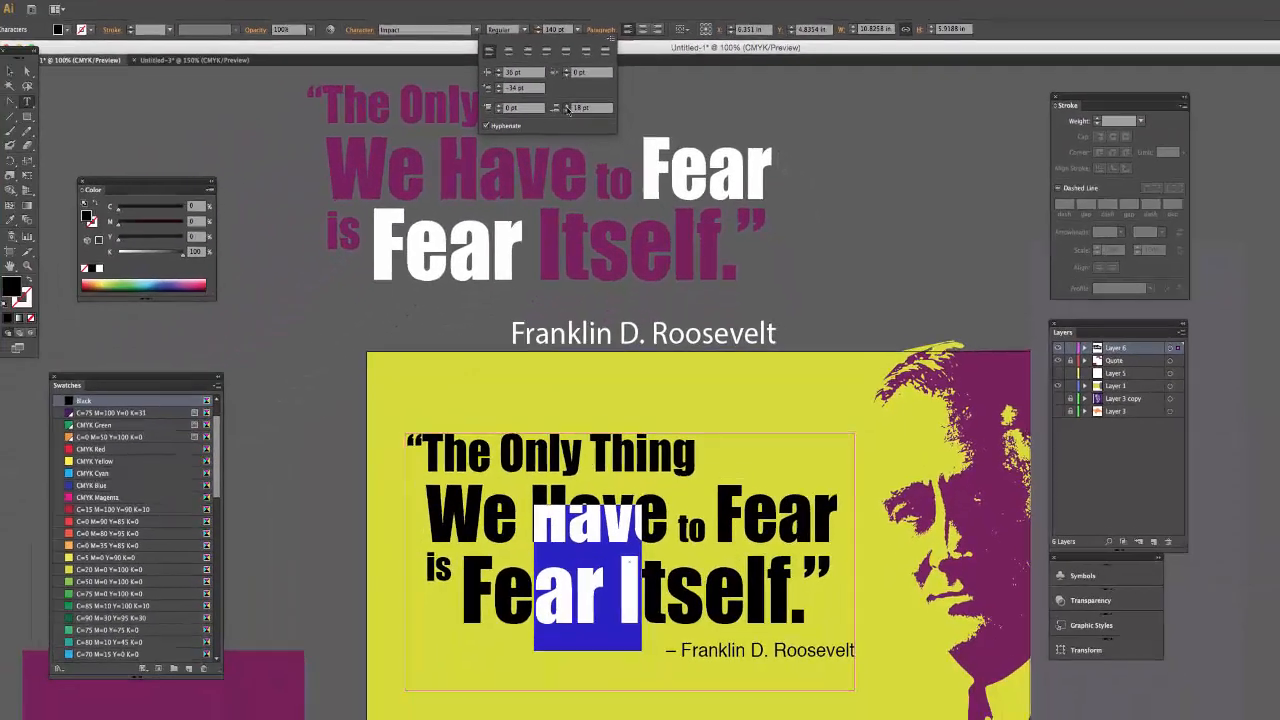
left_click(567, 106)
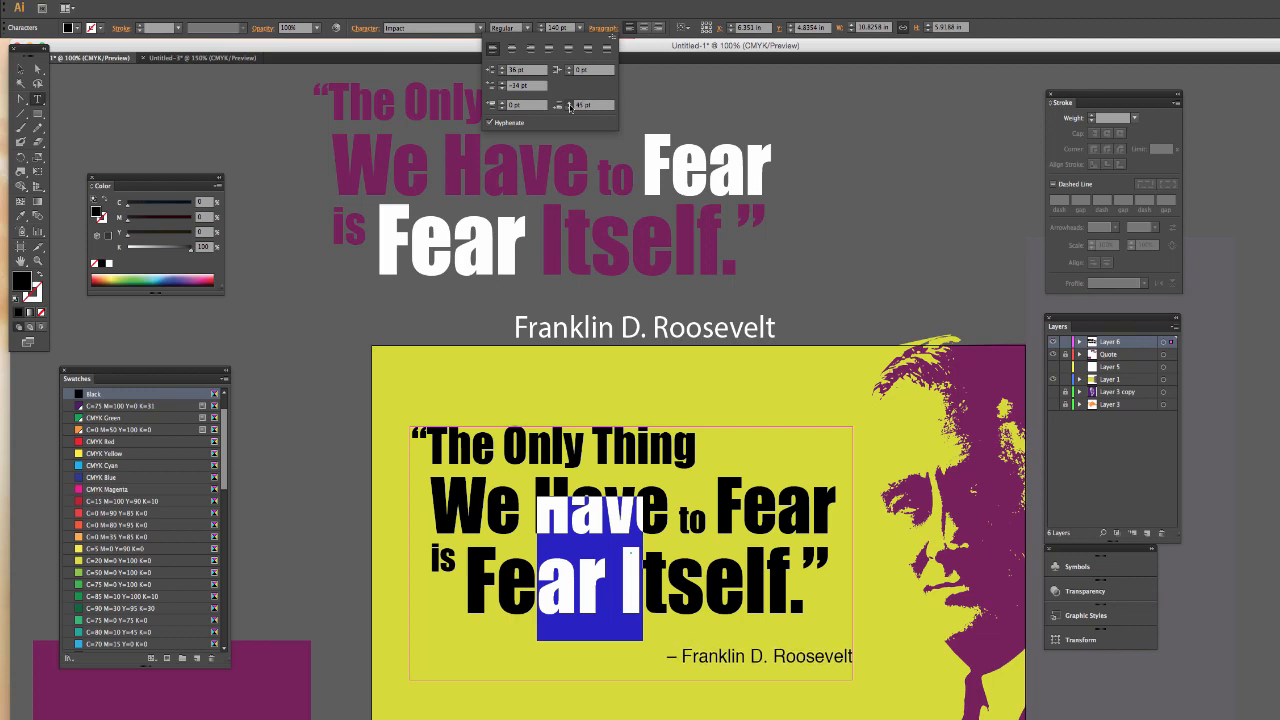
left_click(570, 103)
left_click(570, 103)
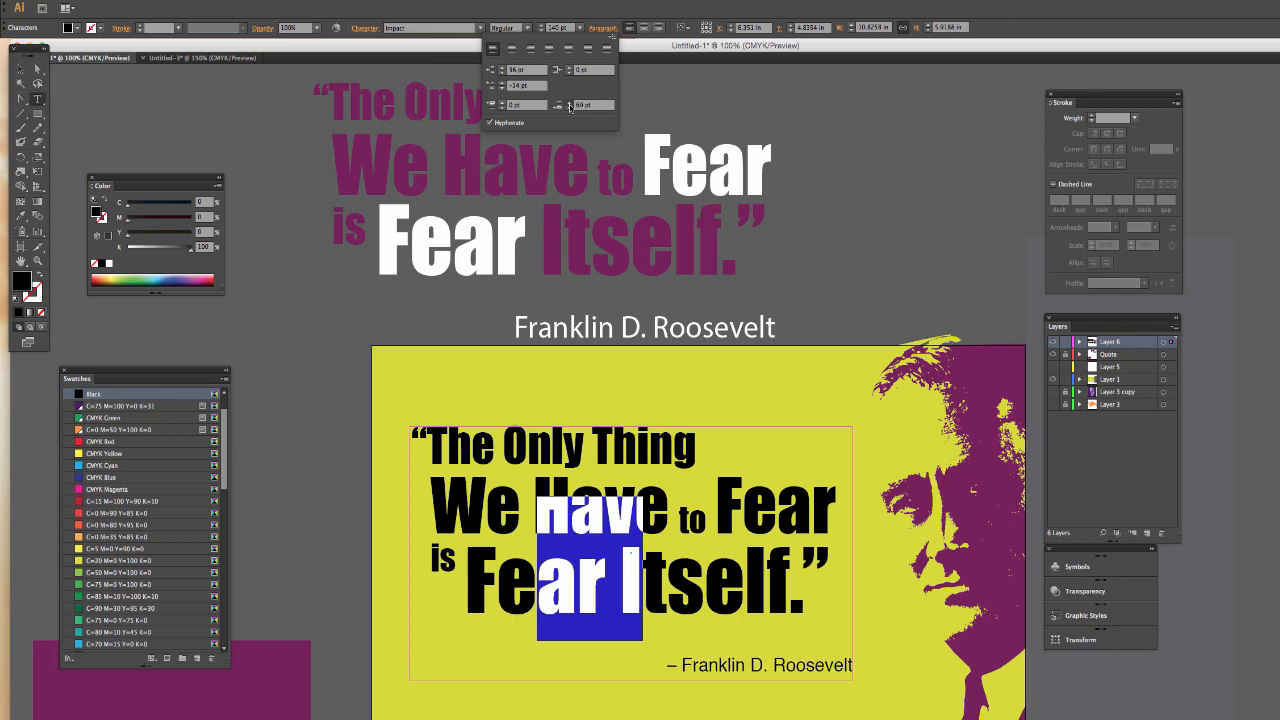
left_click(570, 103)
left_click(570, 103)
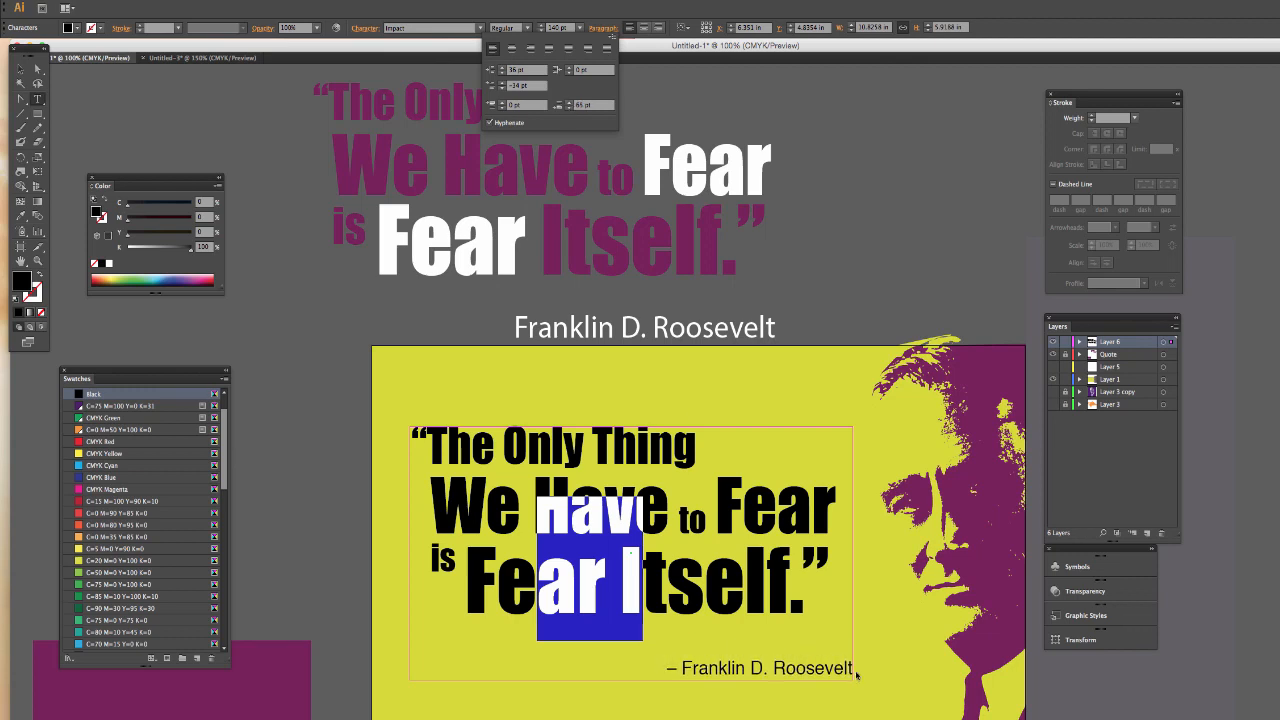
- Enlarge the “– Franklin D. Roosevelt” attribution line to 40 pt
triple_click(760, 670)
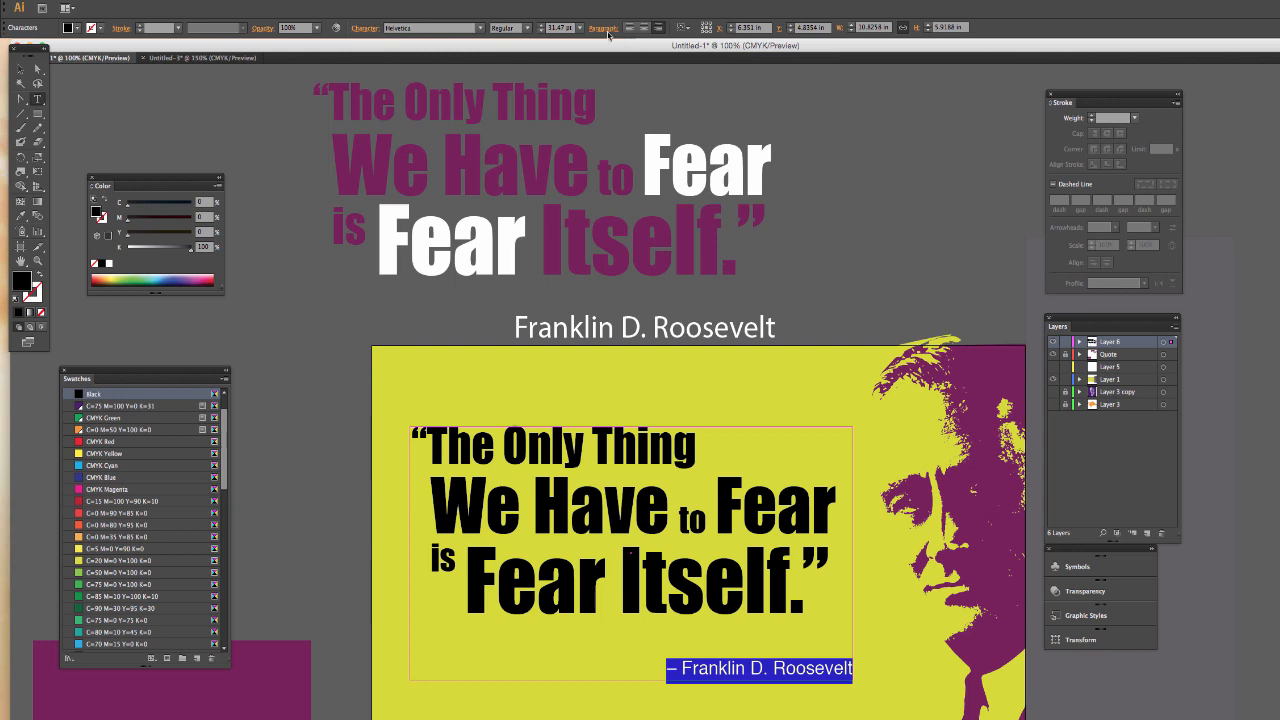
left_click(543, 26)
left_click(543, 26)
left_click(543, 26)
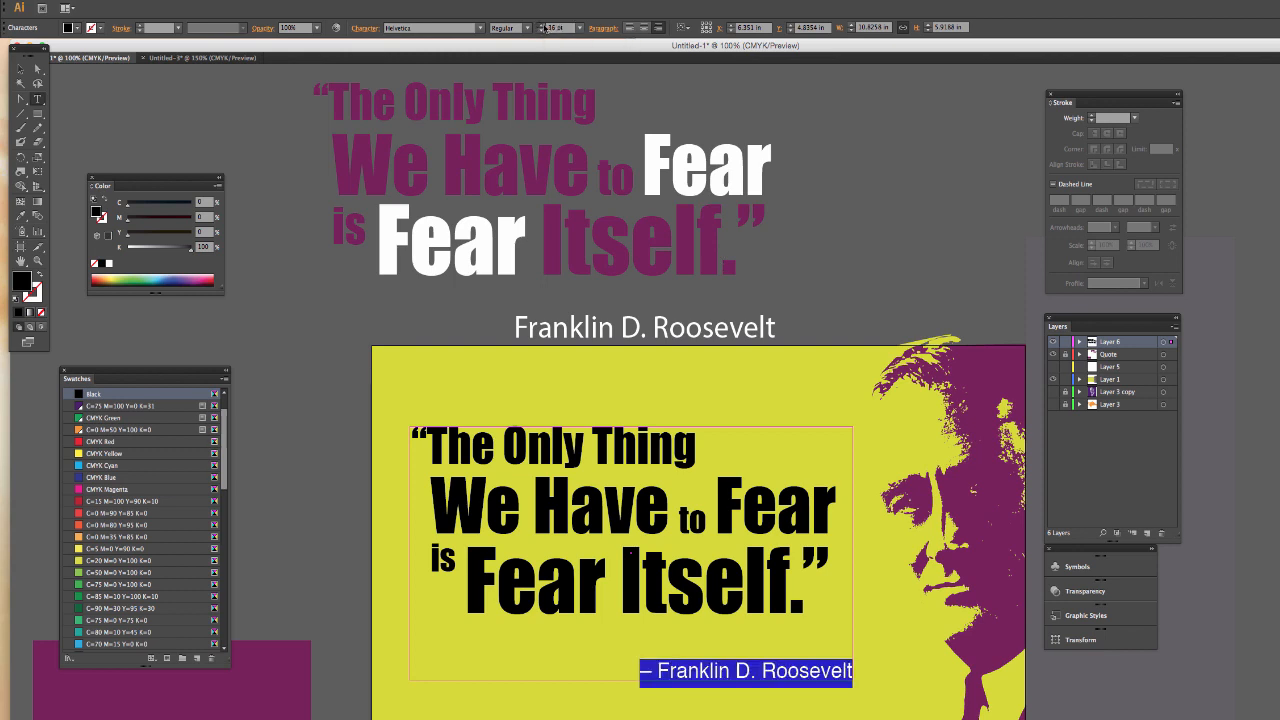
left_click(543, 26)
left_click(543, 26)
left_click(543, 26)
left_click(543, 26)
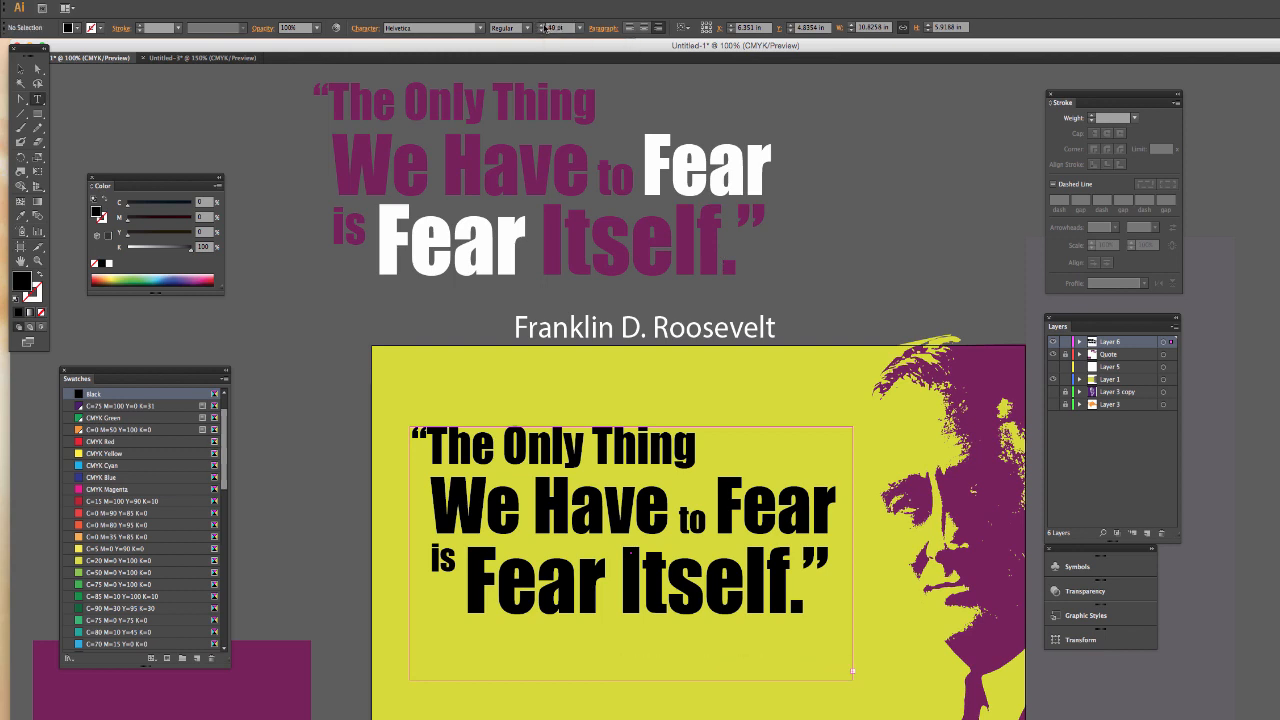
- Resize the quote's text frame to about 10.42 in wide and 6.76 in high so it fits the attribution line
left_click(20, 69)
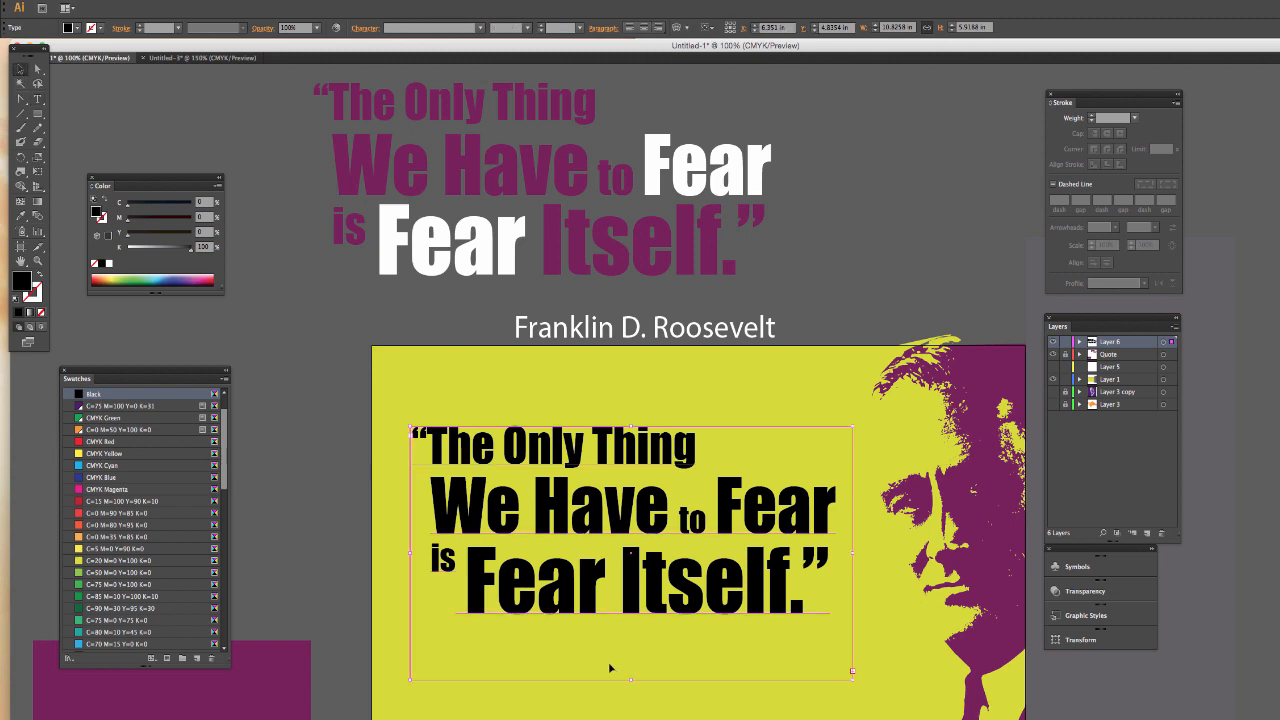
left_click_drag(852, 671, 835, 716)
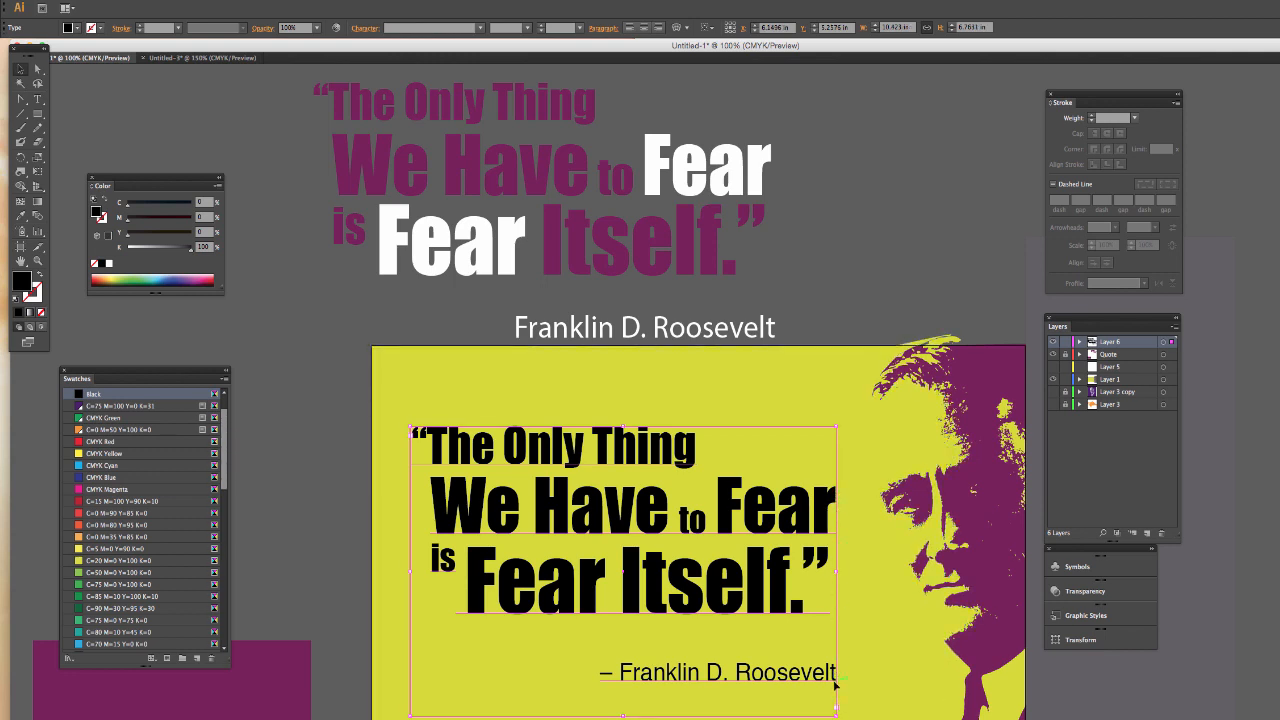
left_click(849, 290)
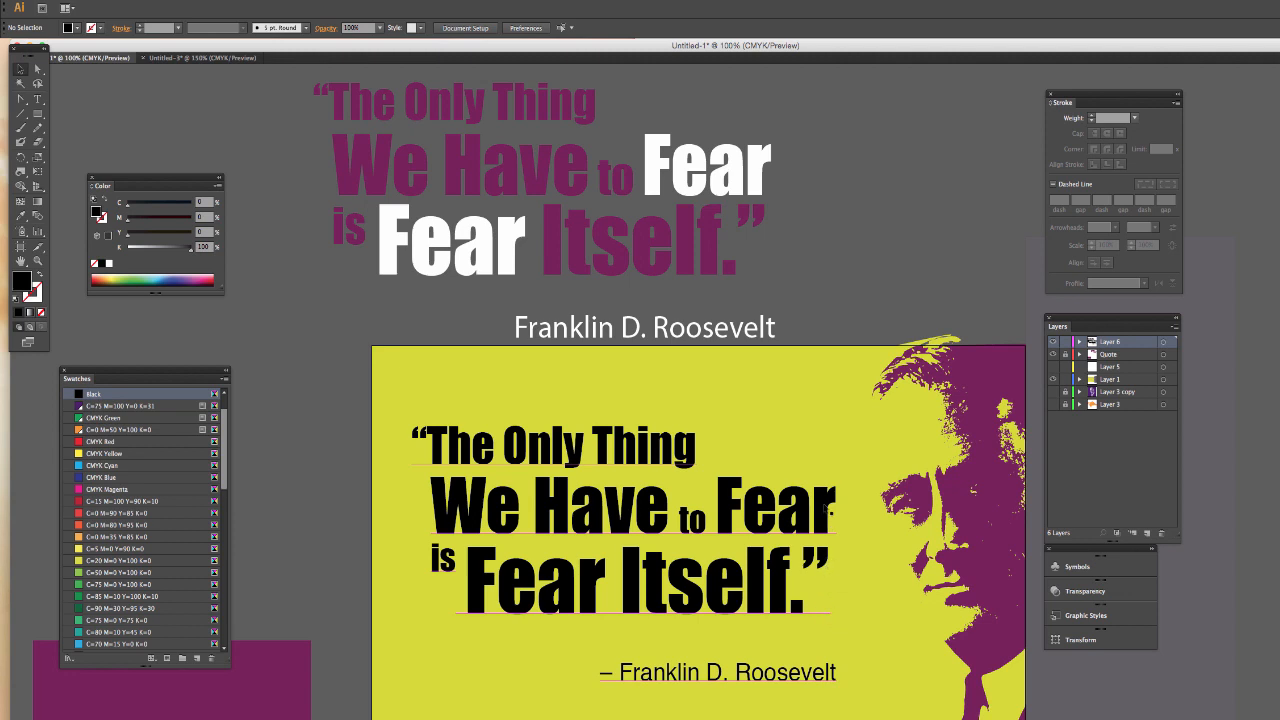
- Set the attribution line's right indent to 11 pt to align it with the quote above, and deselect the text
left_click(834, 680)
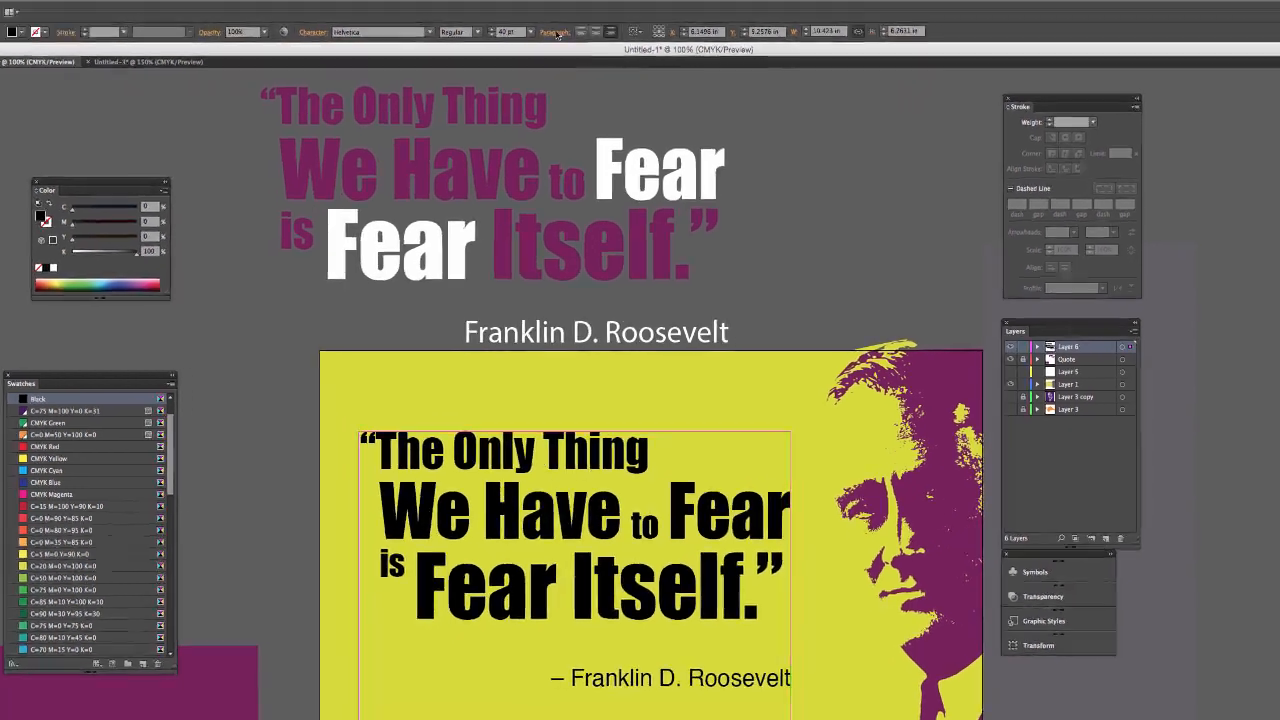
left_click(603, 28)
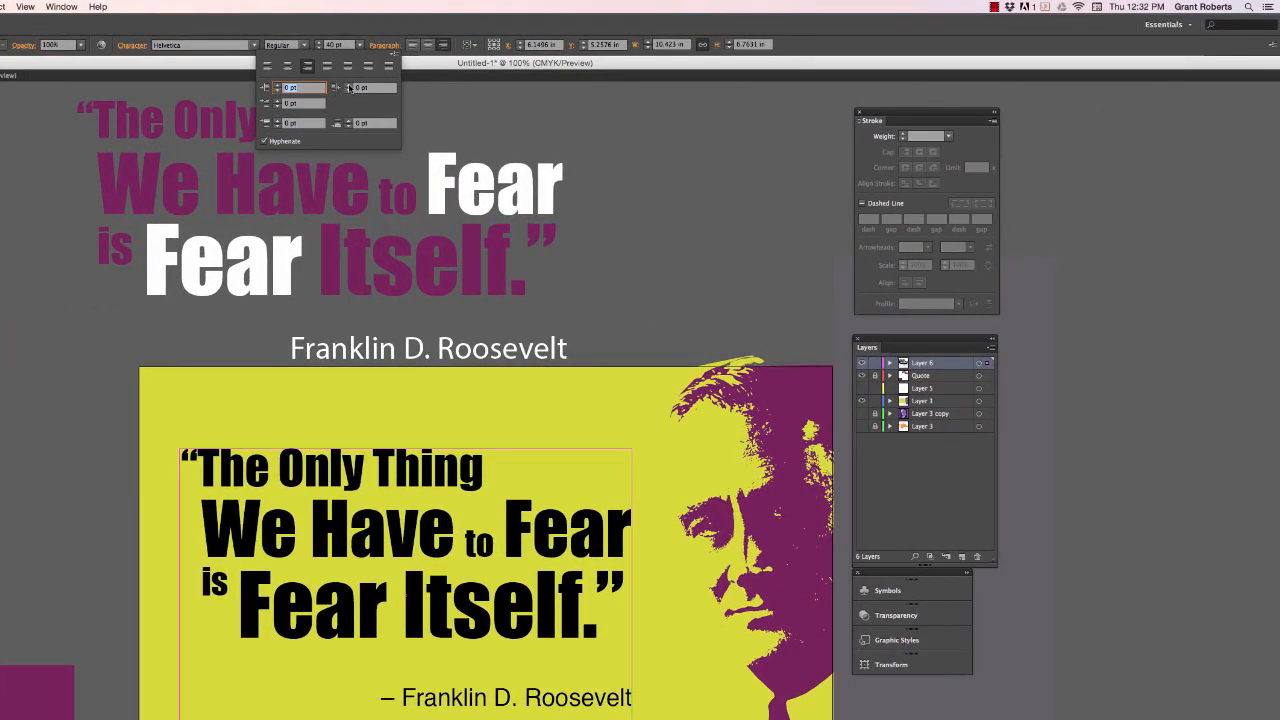
left_click(349, 86)
left_click(349, 86)
left_click(349, 86)
left_click(349, 86)
left_click(349, 86)
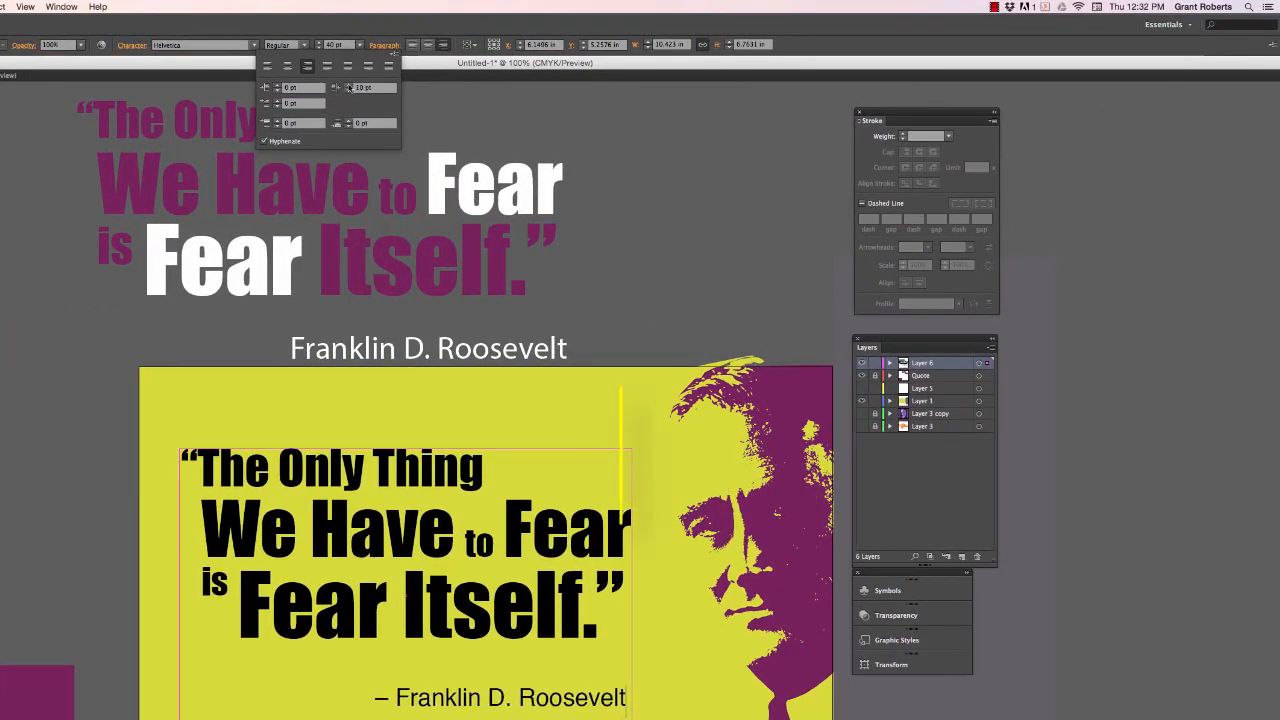
left_click(349, 86)
left_click(349, 86)
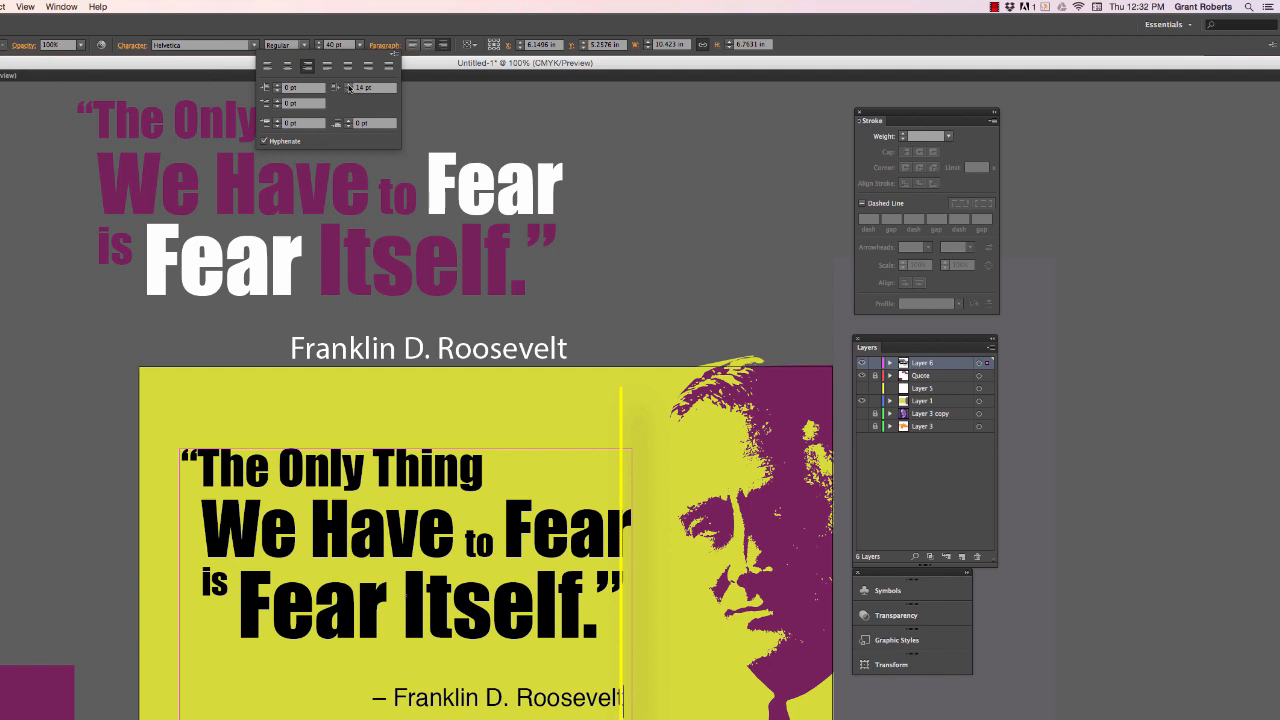
left_click(349, 91)
left_click(349, 91)
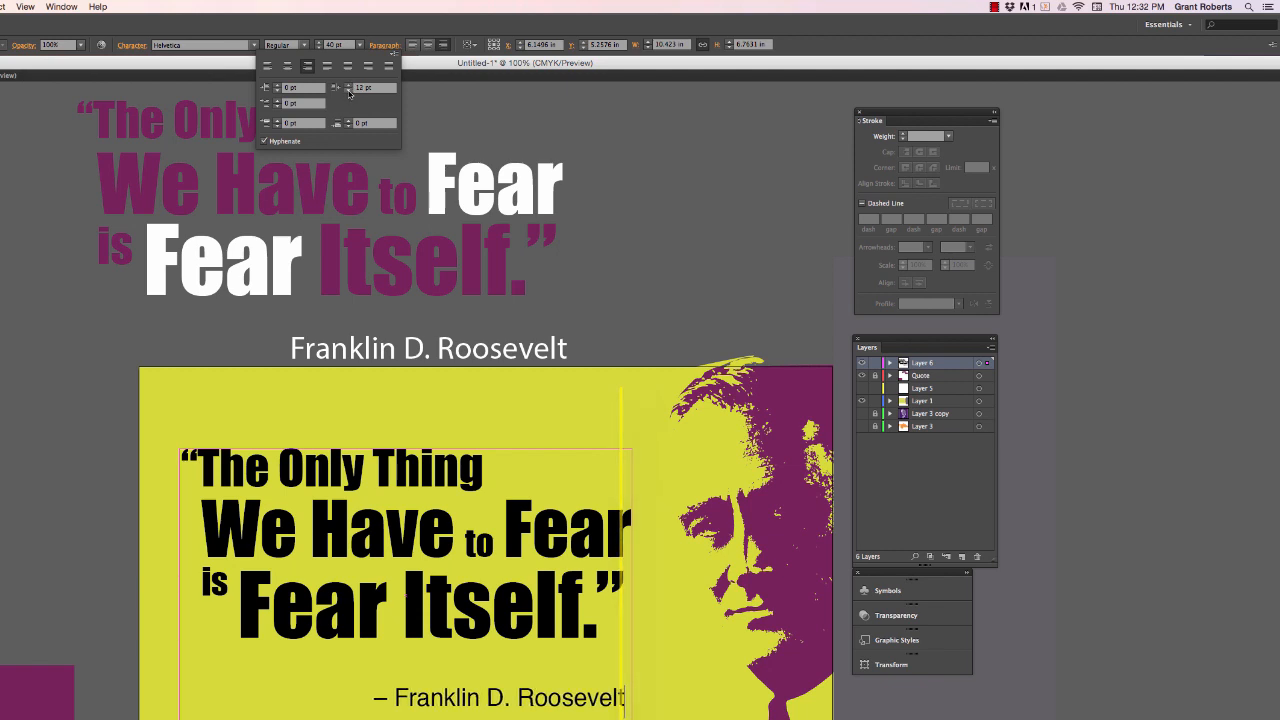
left_click(349, 91)
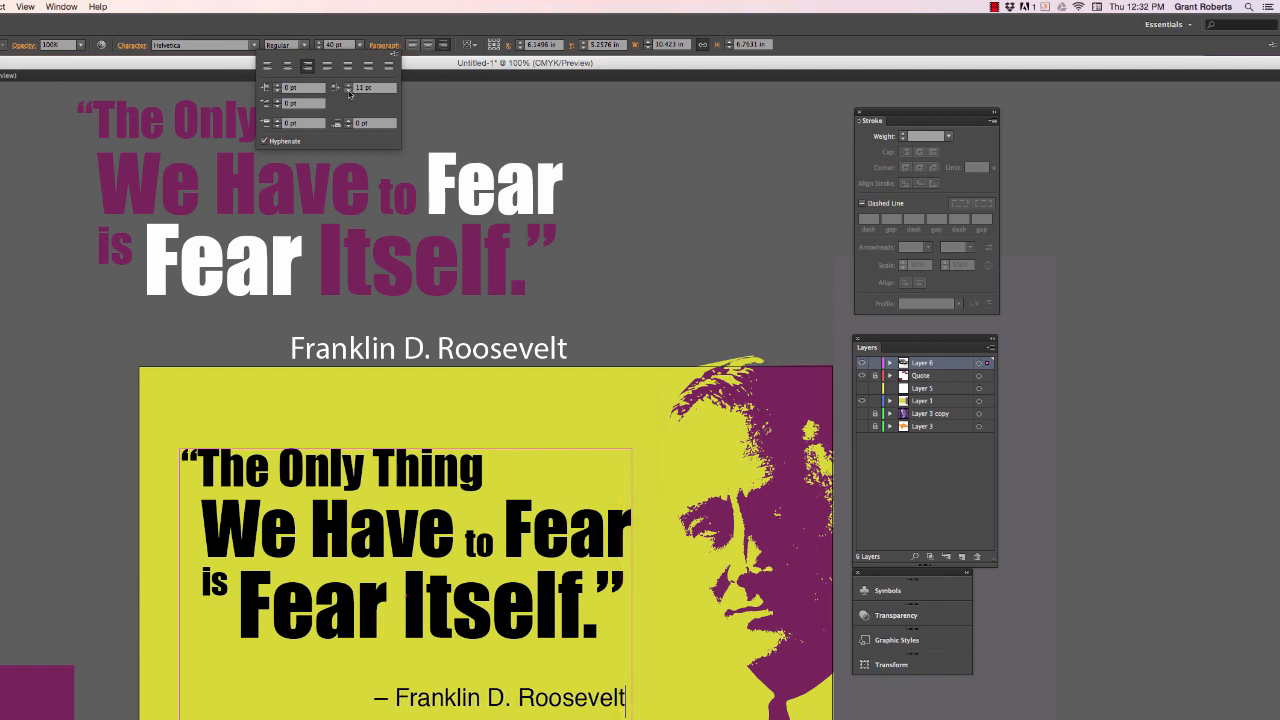
left_click(593, 397)
left_click(593, 397)
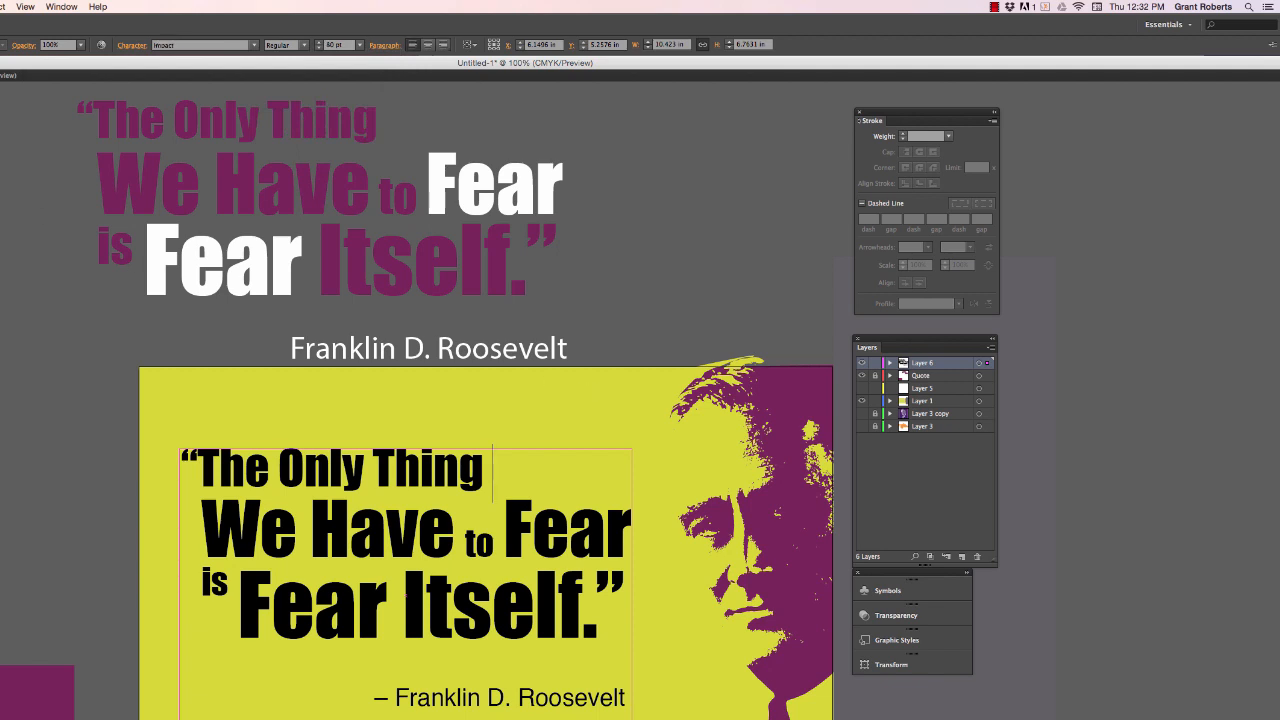
left_click(42, 289)
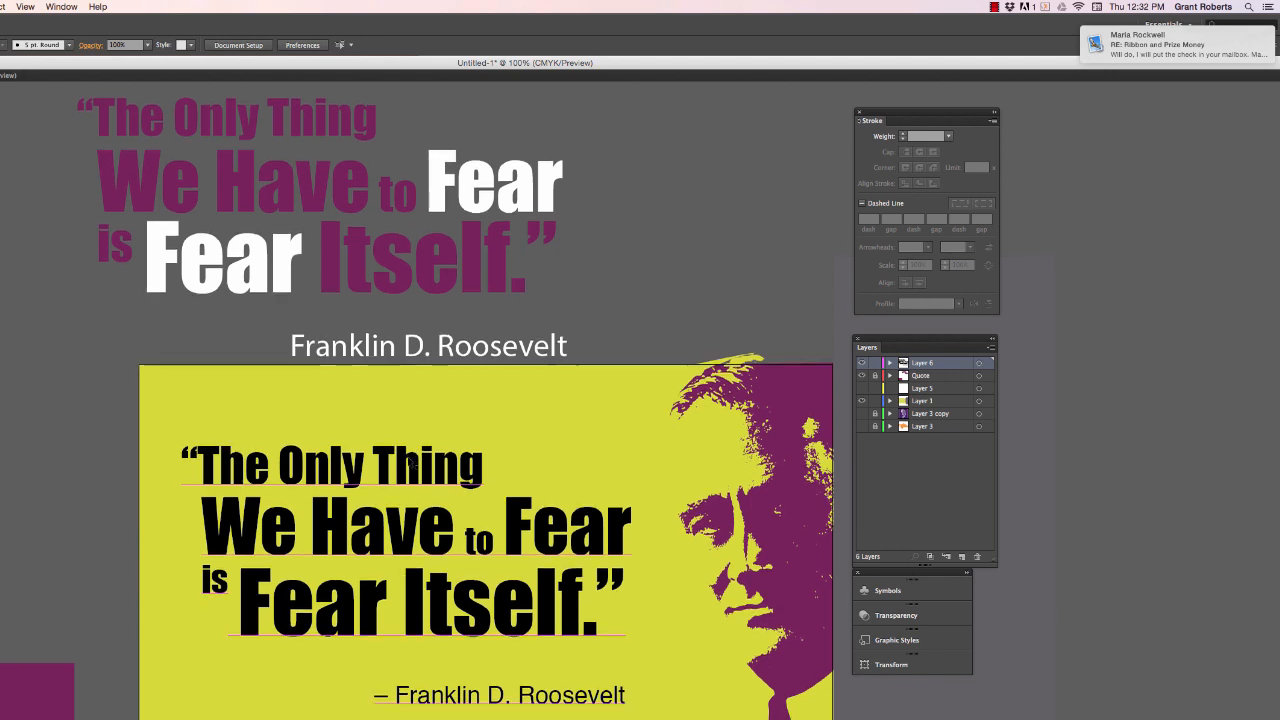
- Recolour the whole quote and its attribution with the purple C=54 M=100 Y=35 K=19 swatch
scroll(420, 460, "down", 2)
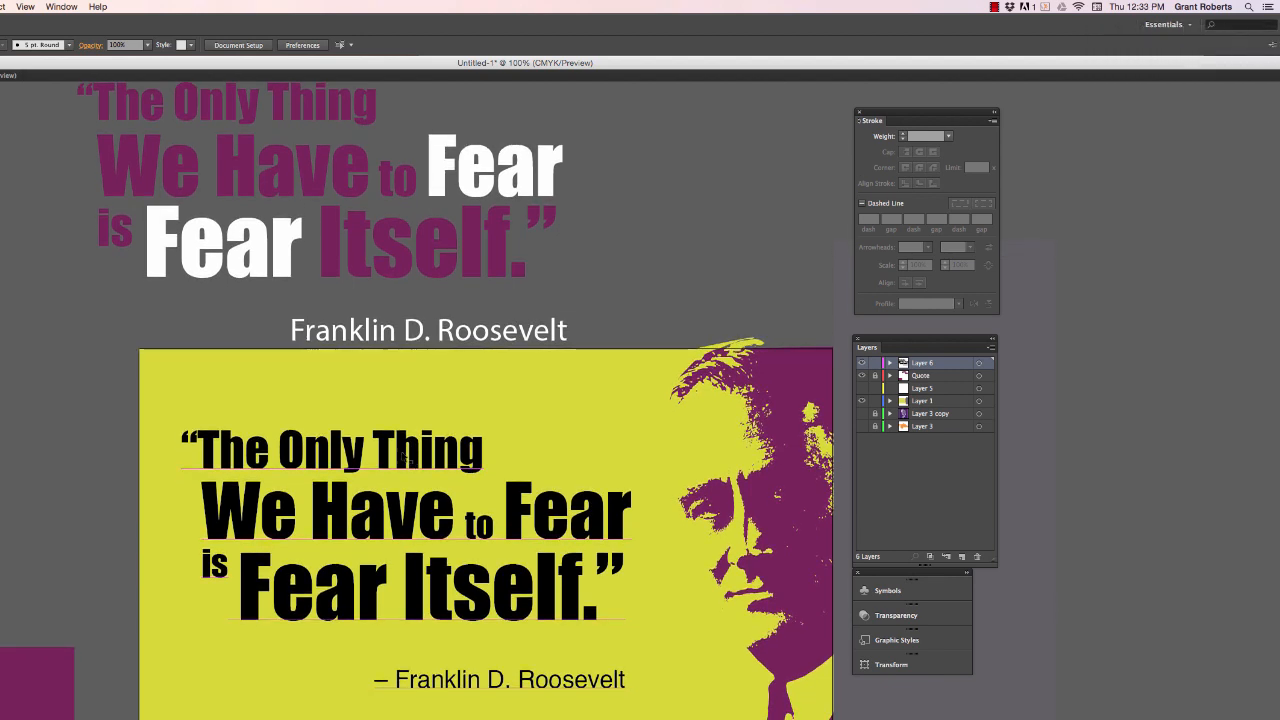
double_click(284, 452)
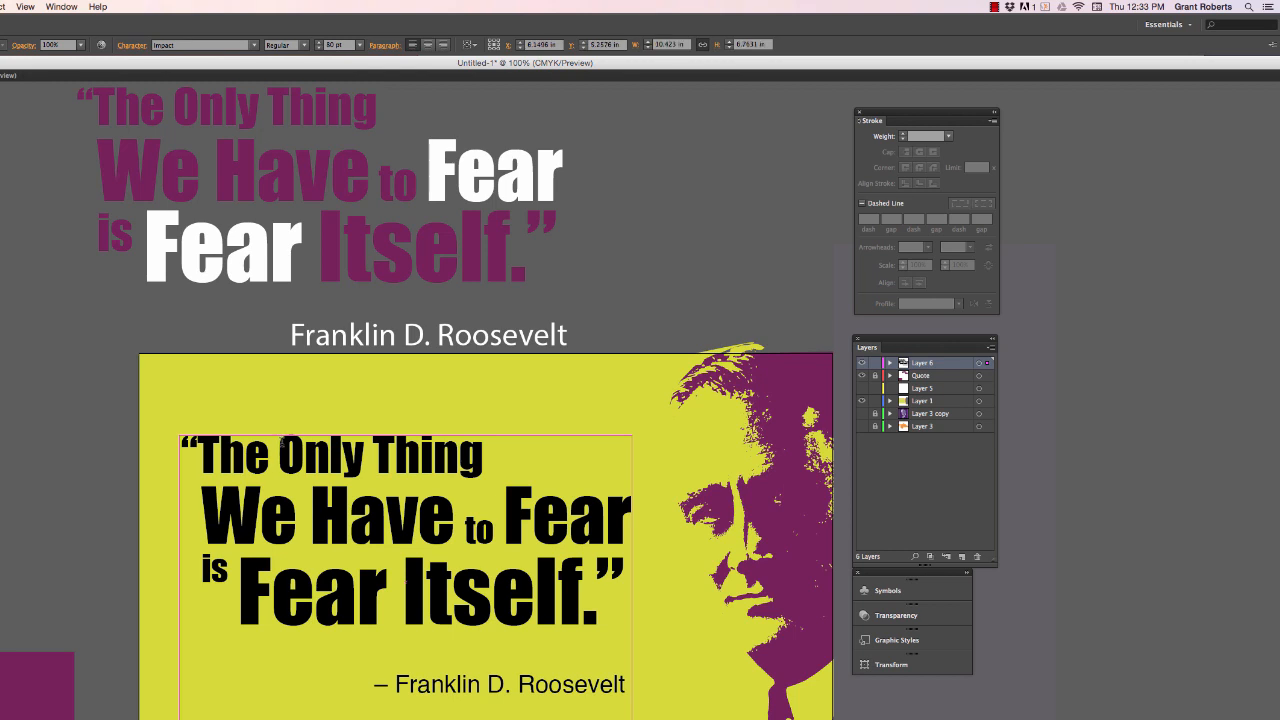
key("super+a")
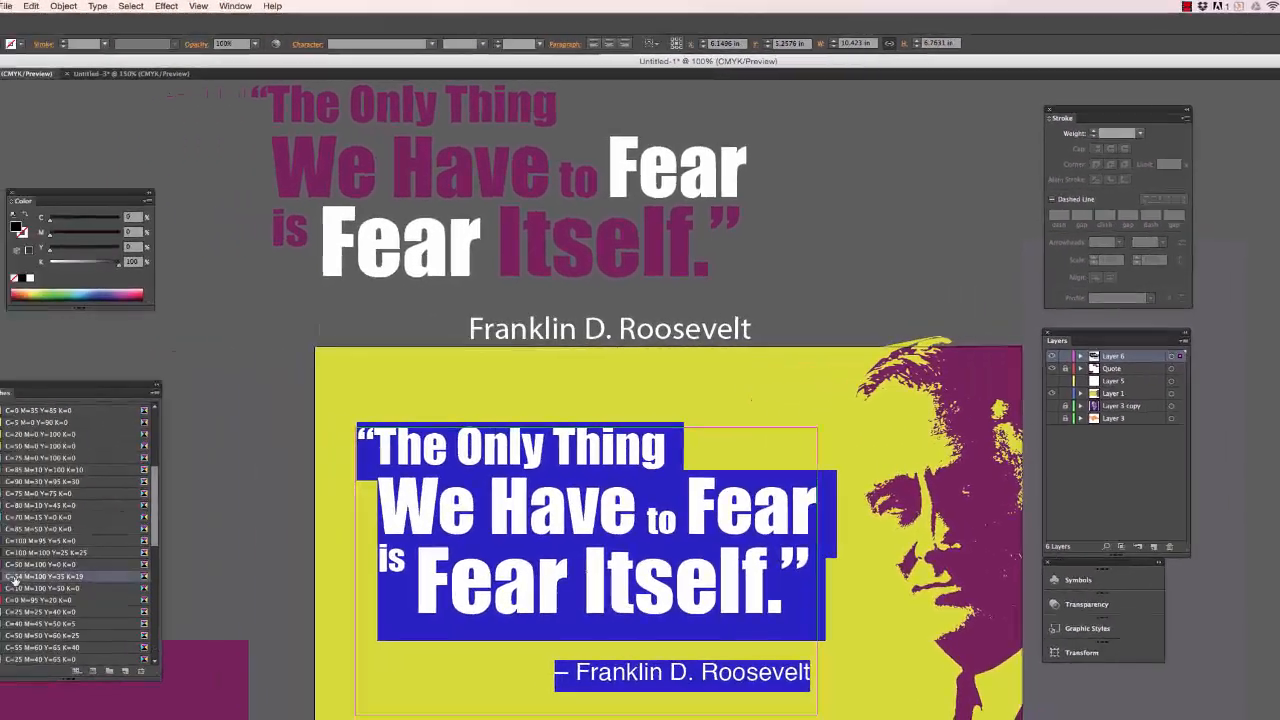
left_click(80, 576)
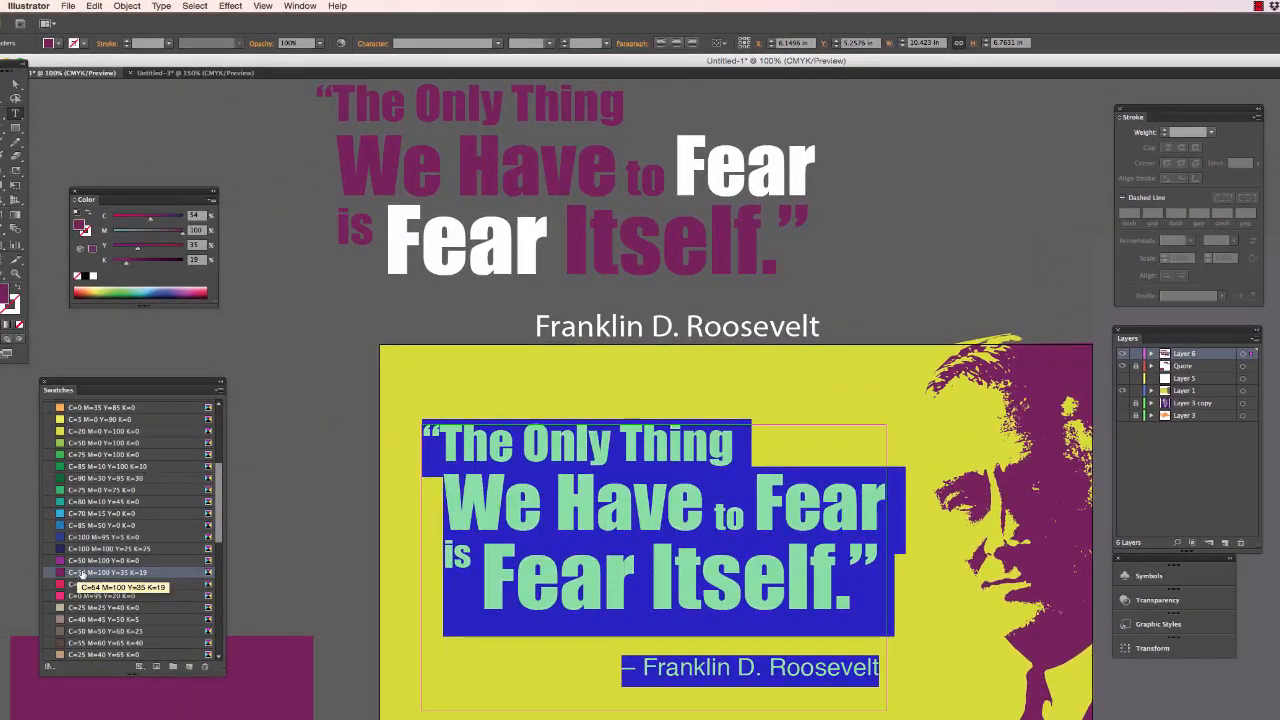
- Colour the word “Fear” in the quote's second line white
left_click(766, 518)
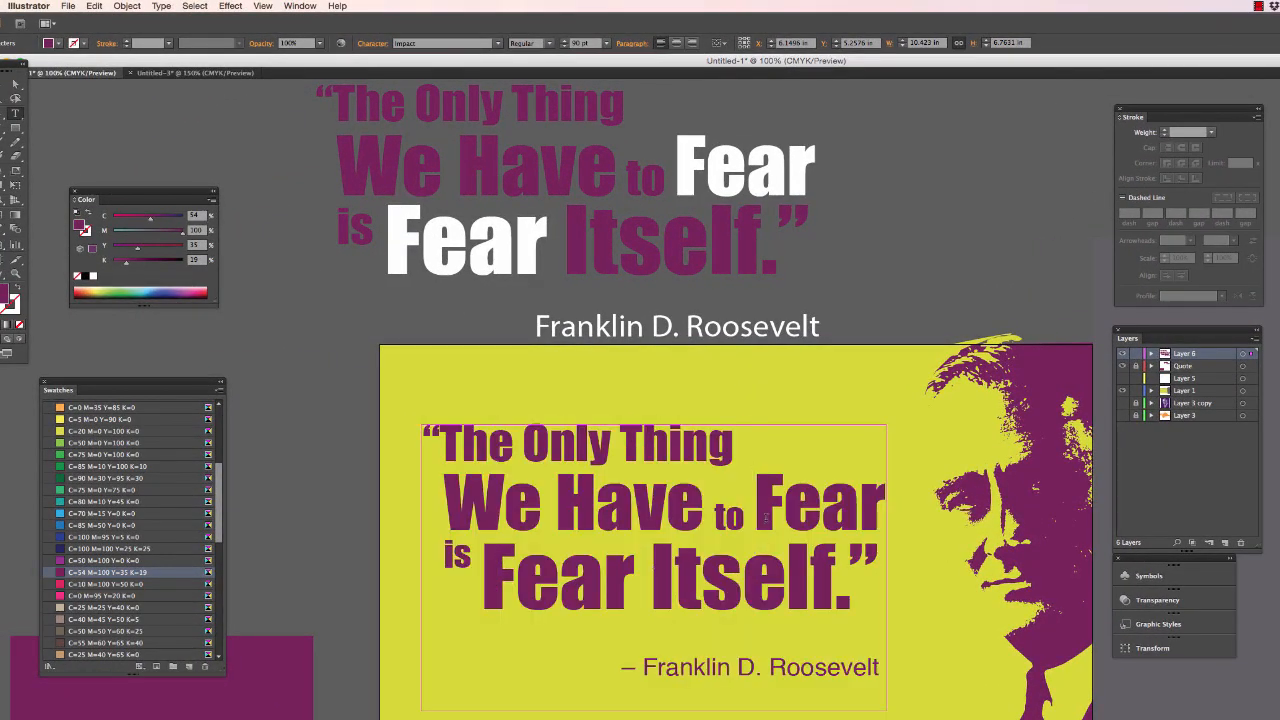
left_click_drag(766, 518, 884, 516)
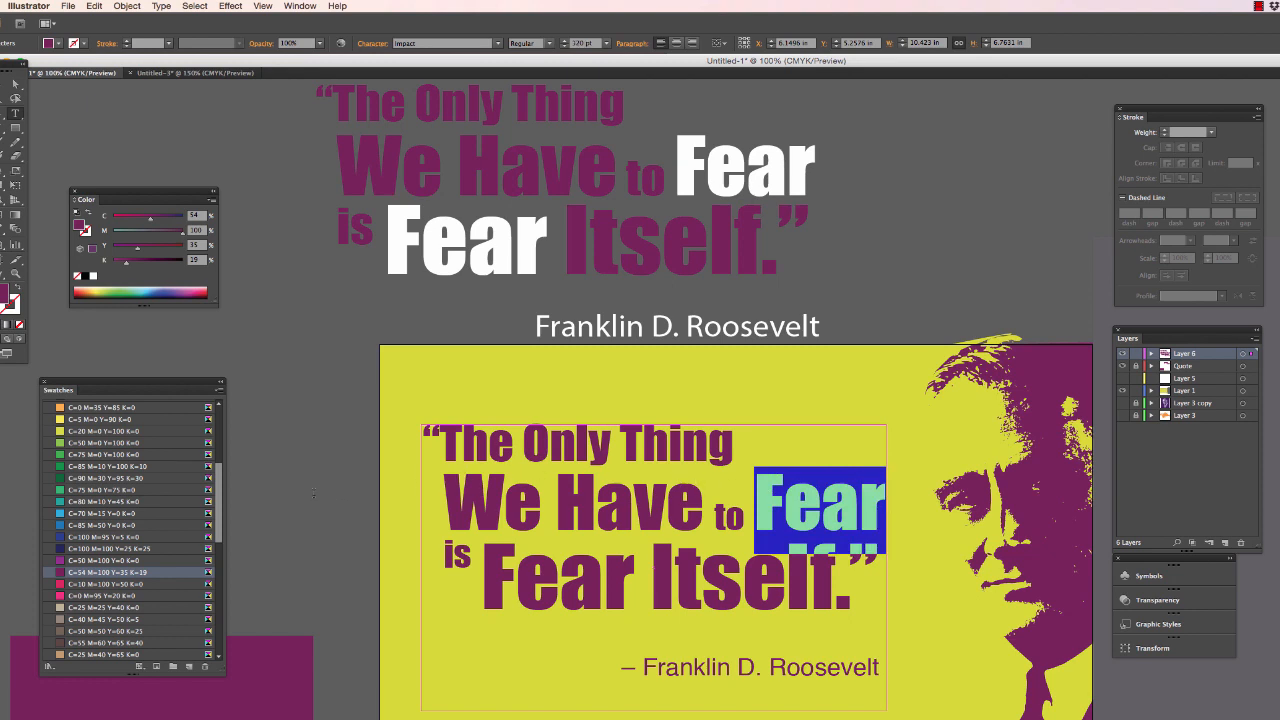
scroll(124, 490, "up", 5)
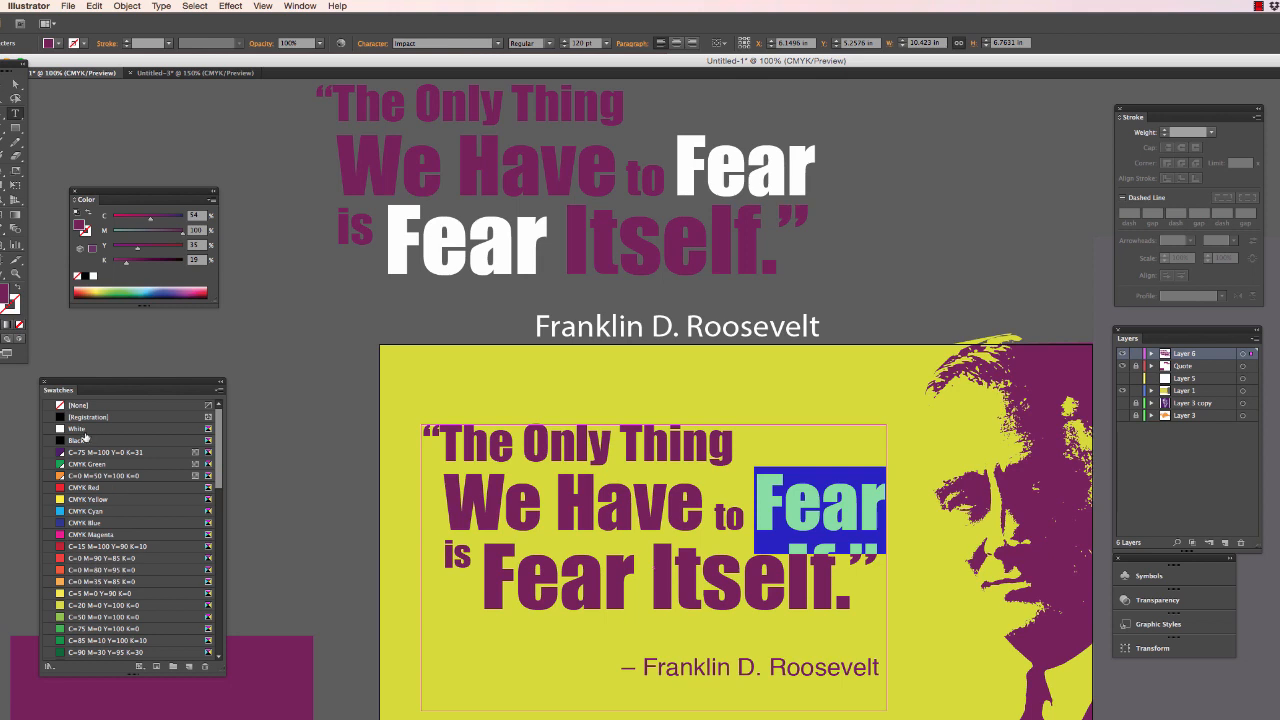
left_click(85, 430)
- Colour the word “Fear” in the quote's third line white, and deselect the text
left_click(560, 579)
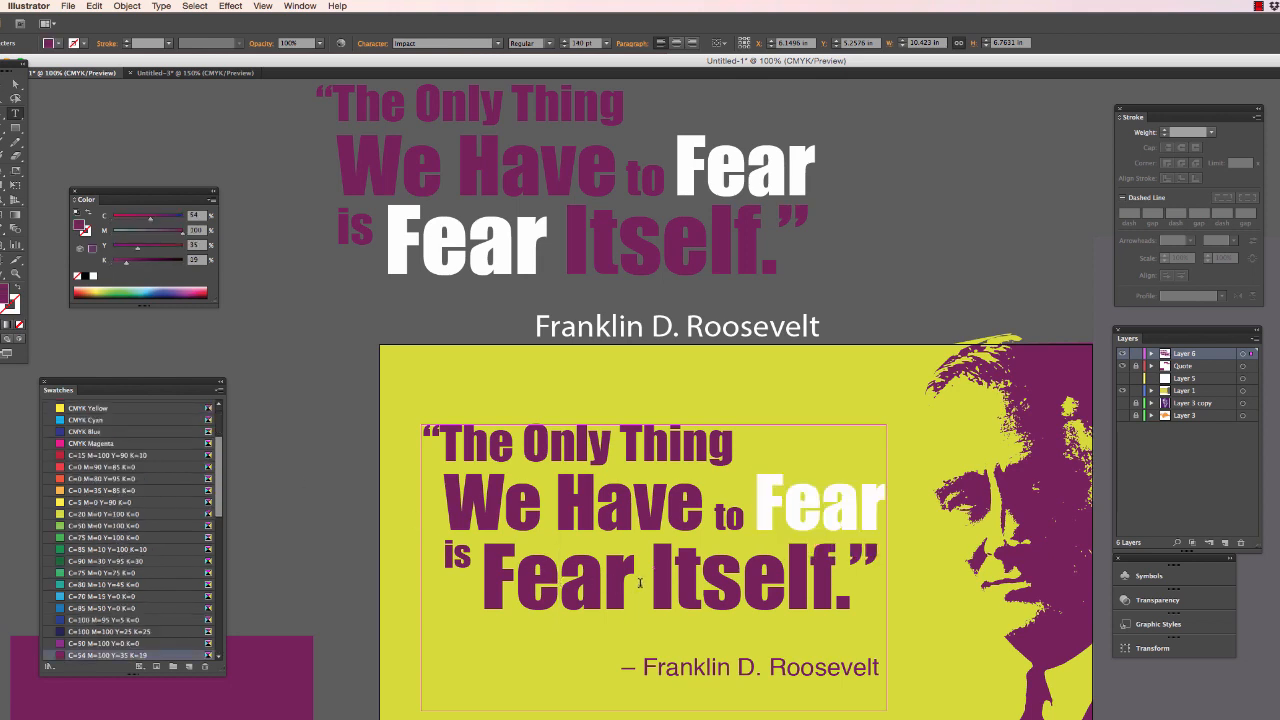
left_click_drag(640, 582, 489, 577)
scroll(118, 432, "up", 3)
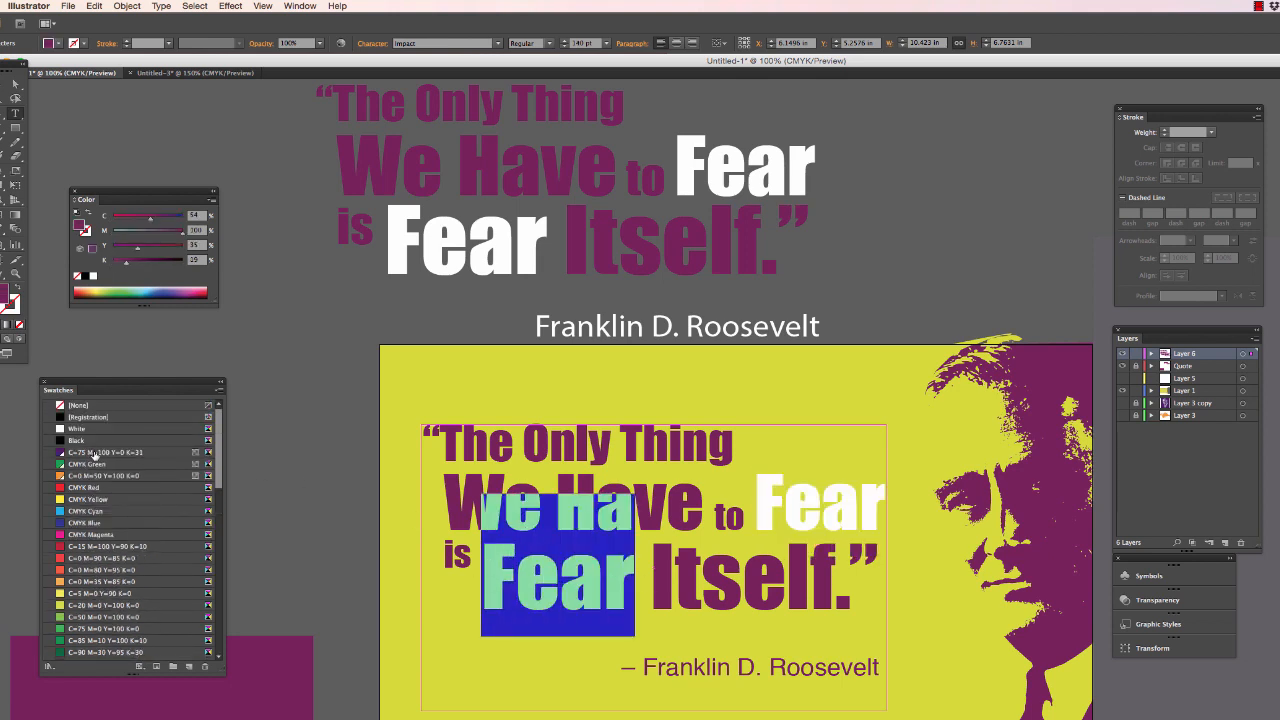
left_click(78, 429)
left_click(675, 567)
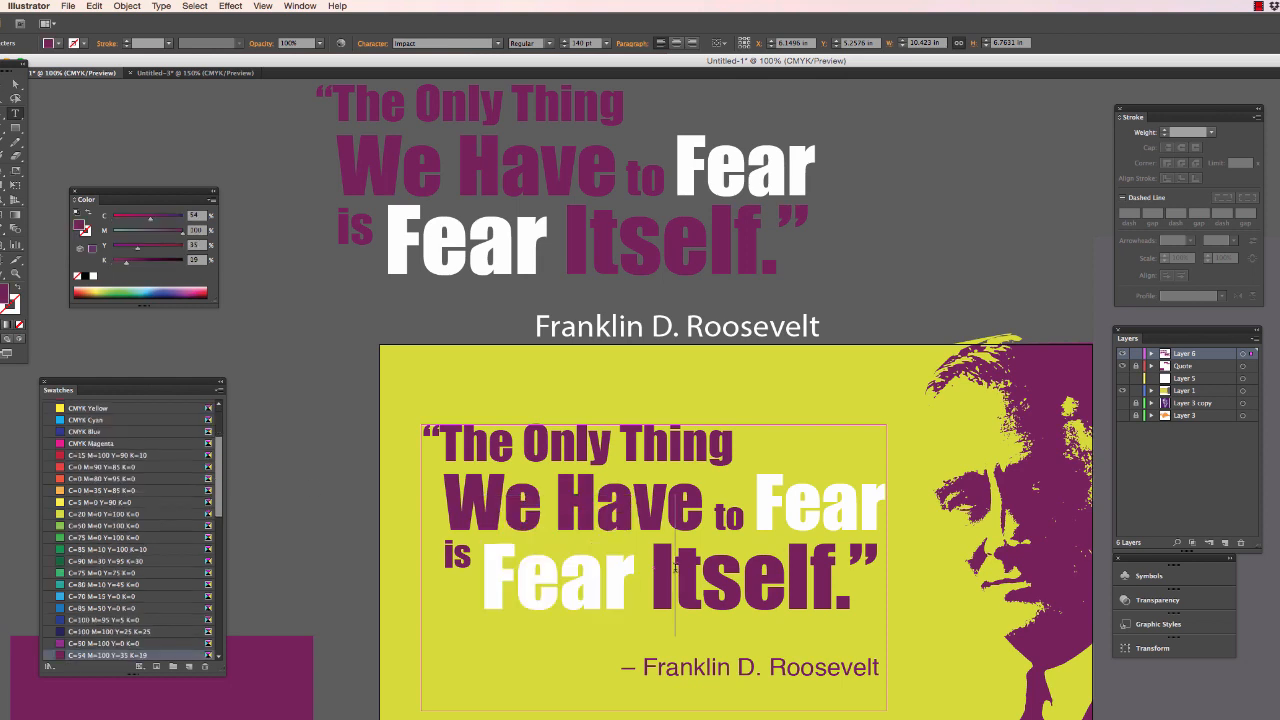
key("Escape")
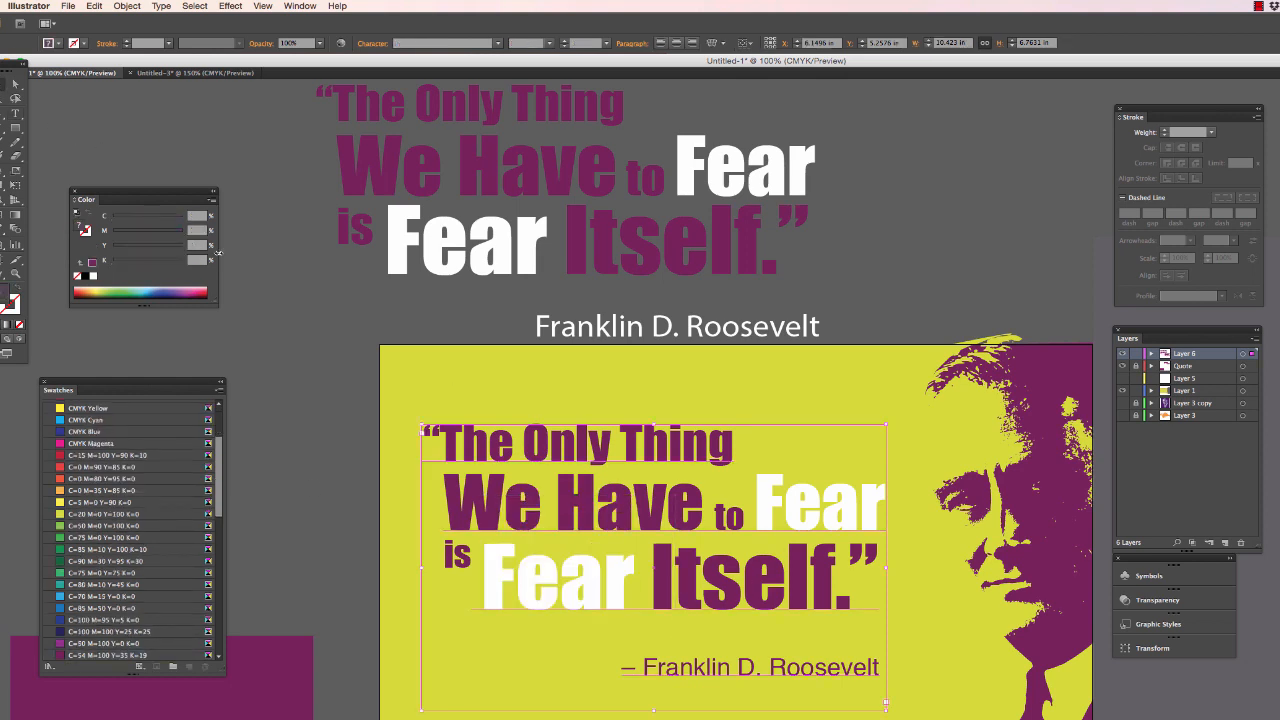
left_click(338, 337)
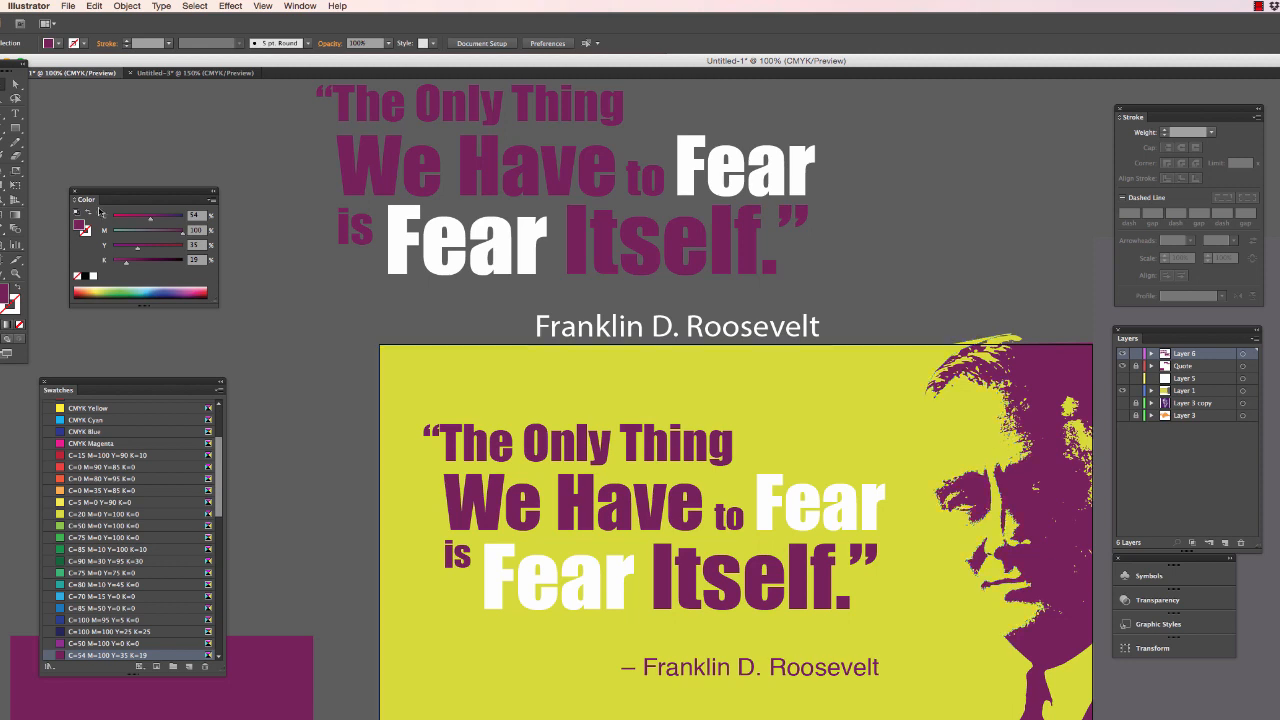
- Draw a rectangle about 6.47 in wide and 3.04 in high over the attribution, reaching the poster's bottom edge
left_click(16, 130)
left_click_drag(893, 719, 604, 640)
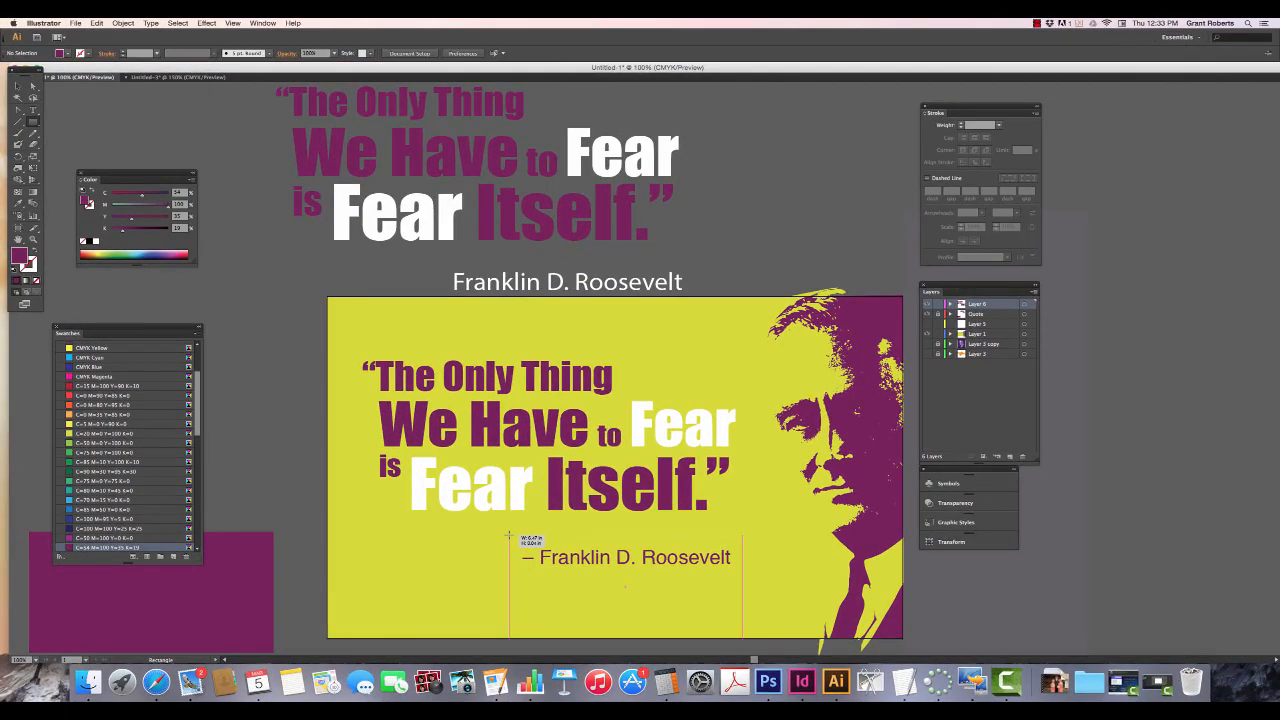
left_click_drag(508, 536, 509, 534)
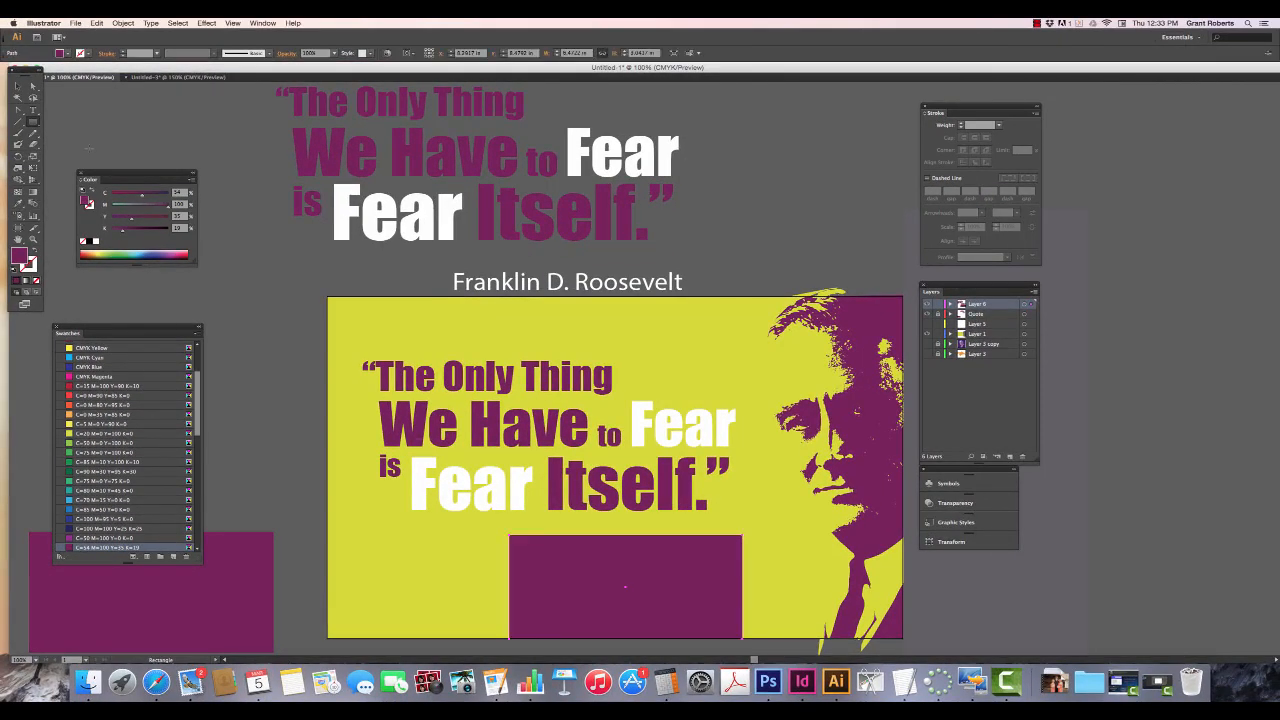
- Fill the new rectangle over the attribution with white
left_click(17, 86)
left_click(66, 53)
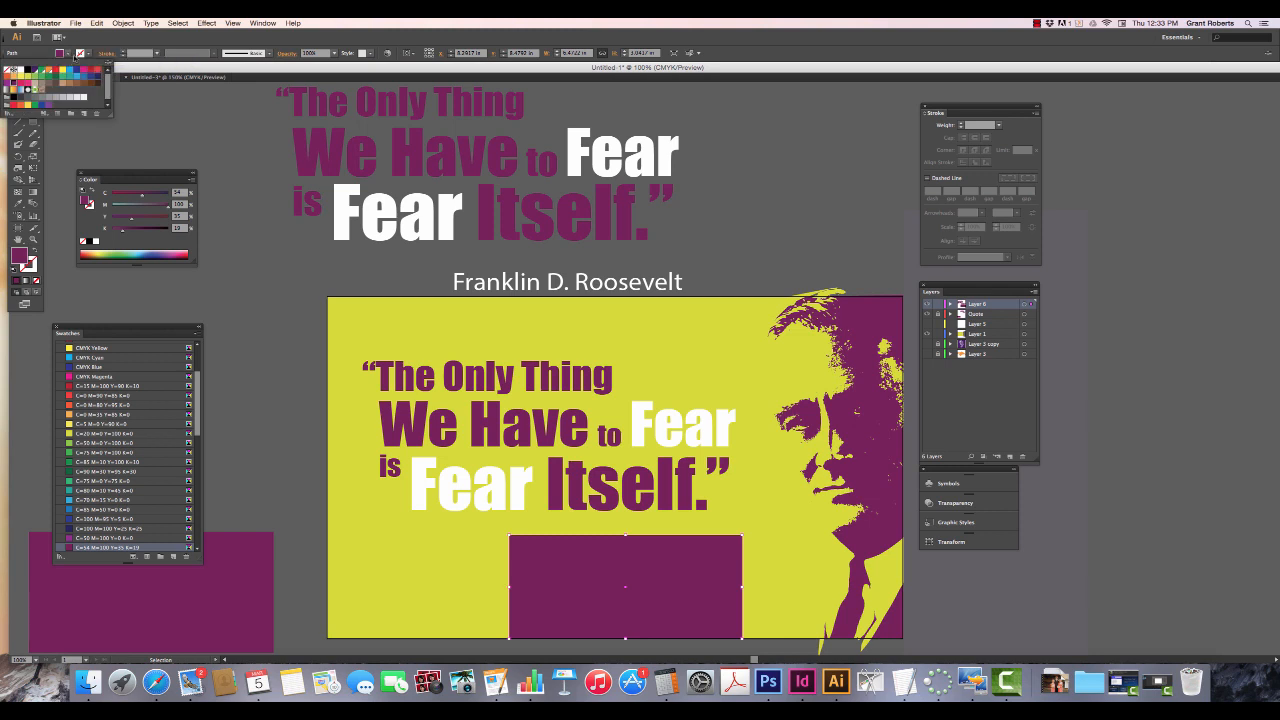
left_click(16, 70)
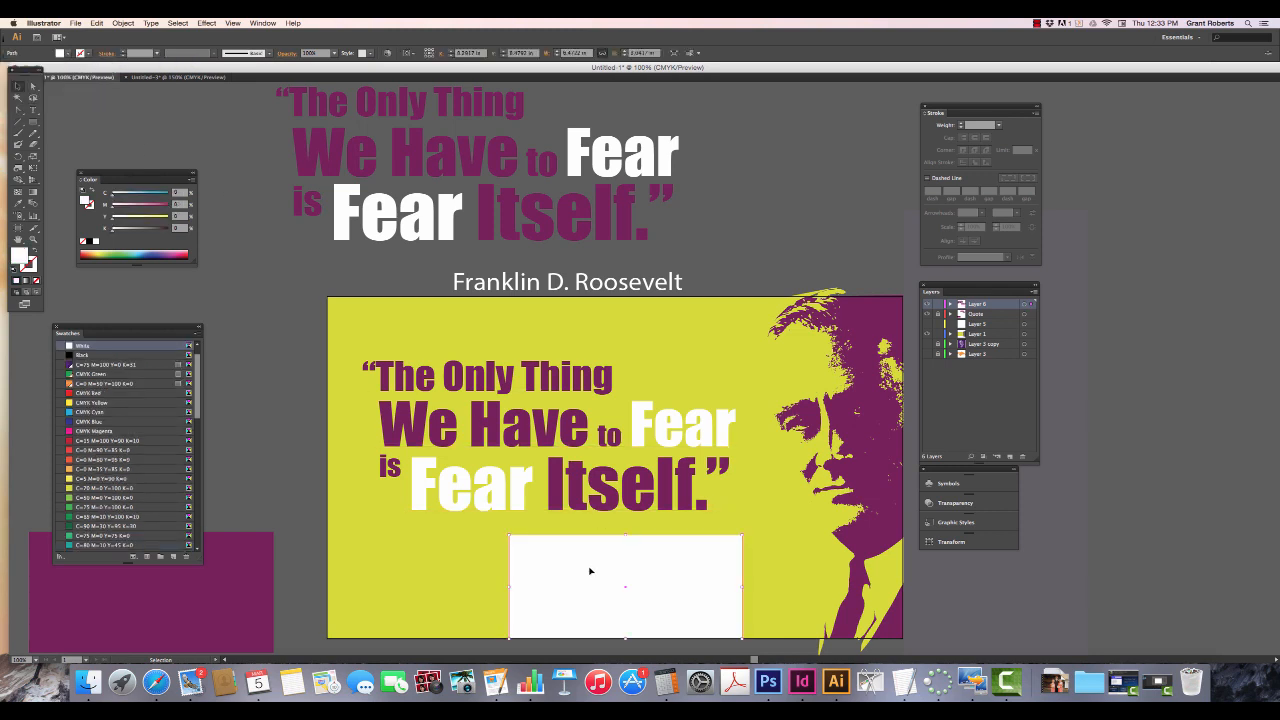
- Send the rectangle behind the attribution text, and deselect it
key("a")
key("super+bracketleft")
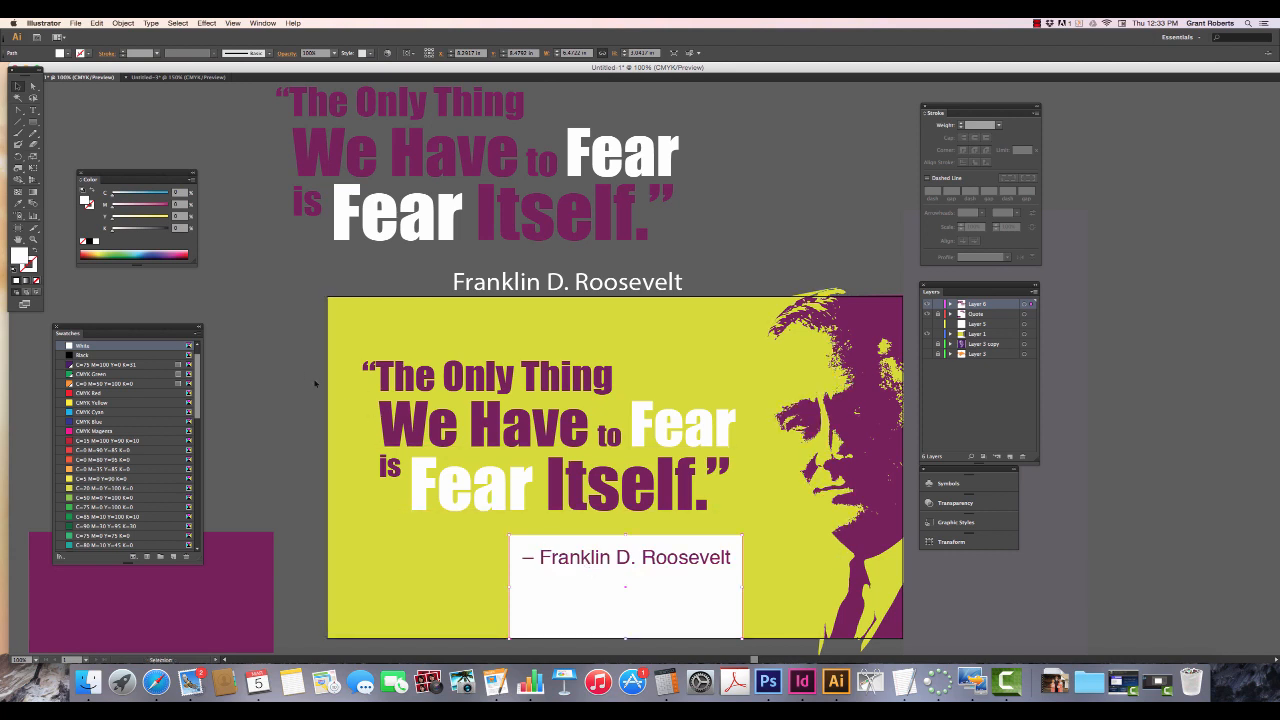
left_click(285, 363)
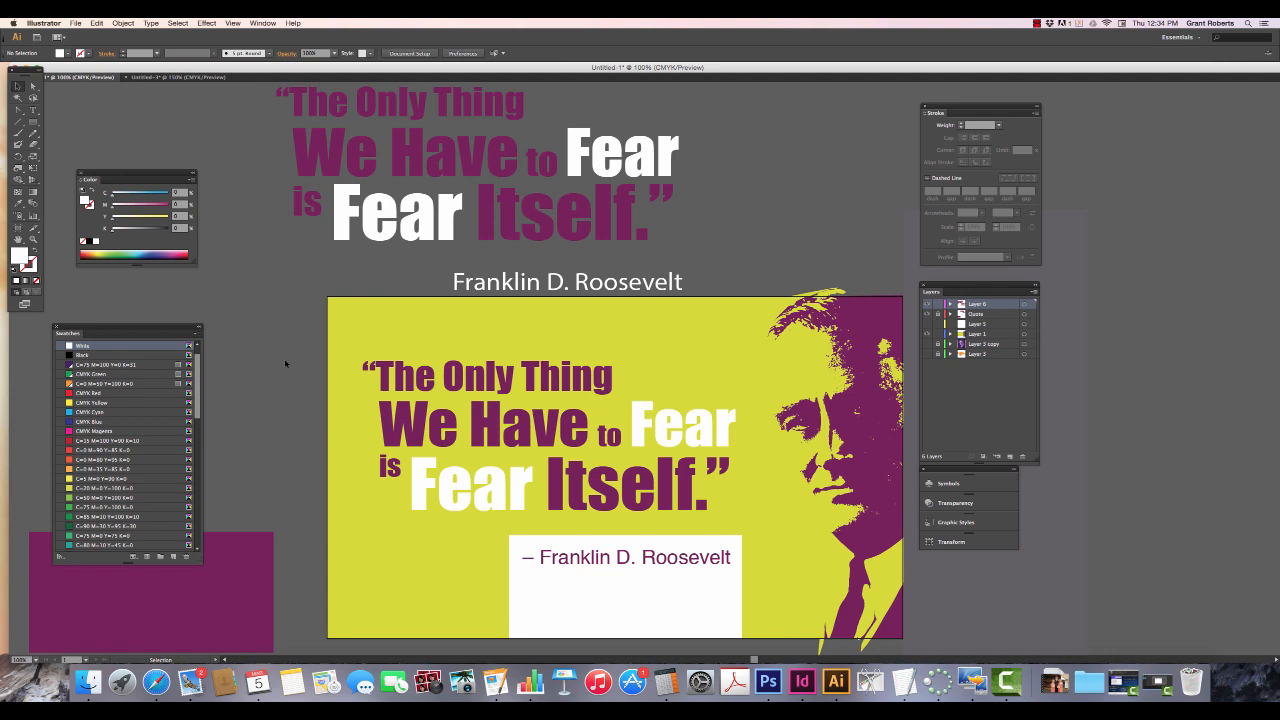
- Colour the “– Franklin D. Roosevelt” attribution line white
triple_click(545, 558)
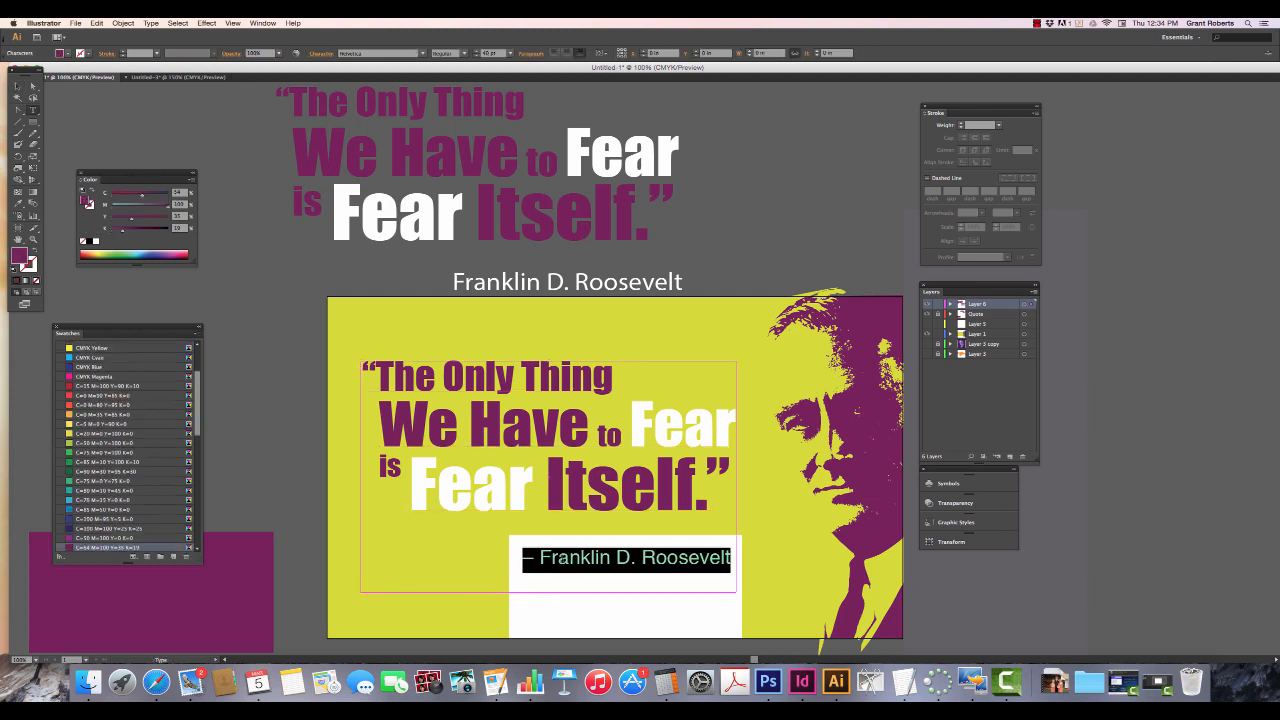
left_click(60, 53)
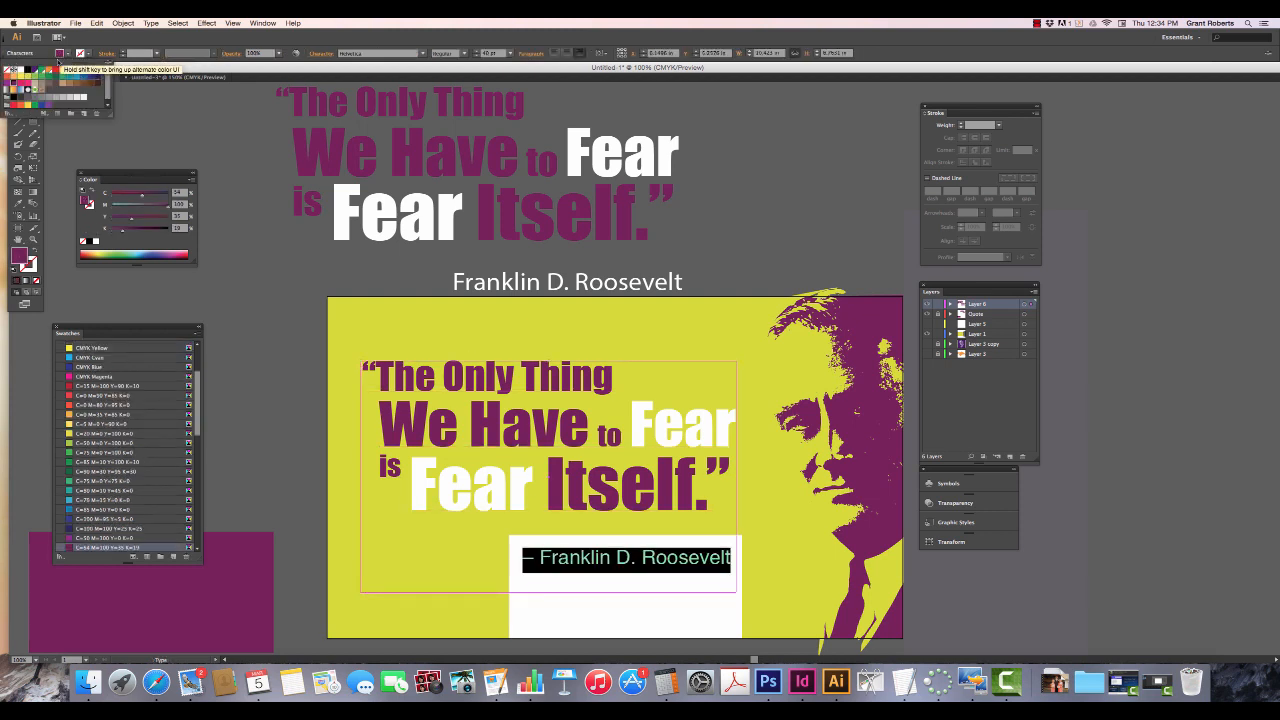
left_click(18, 71)
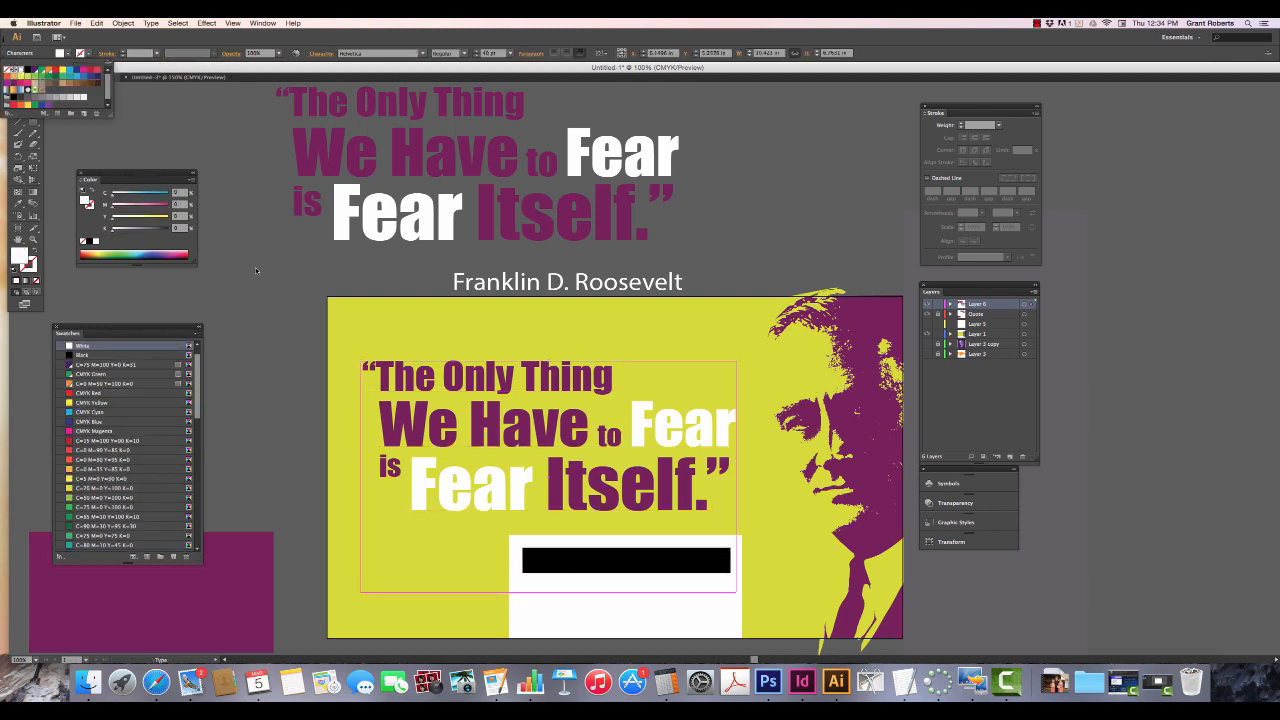
left_click(318, 554)
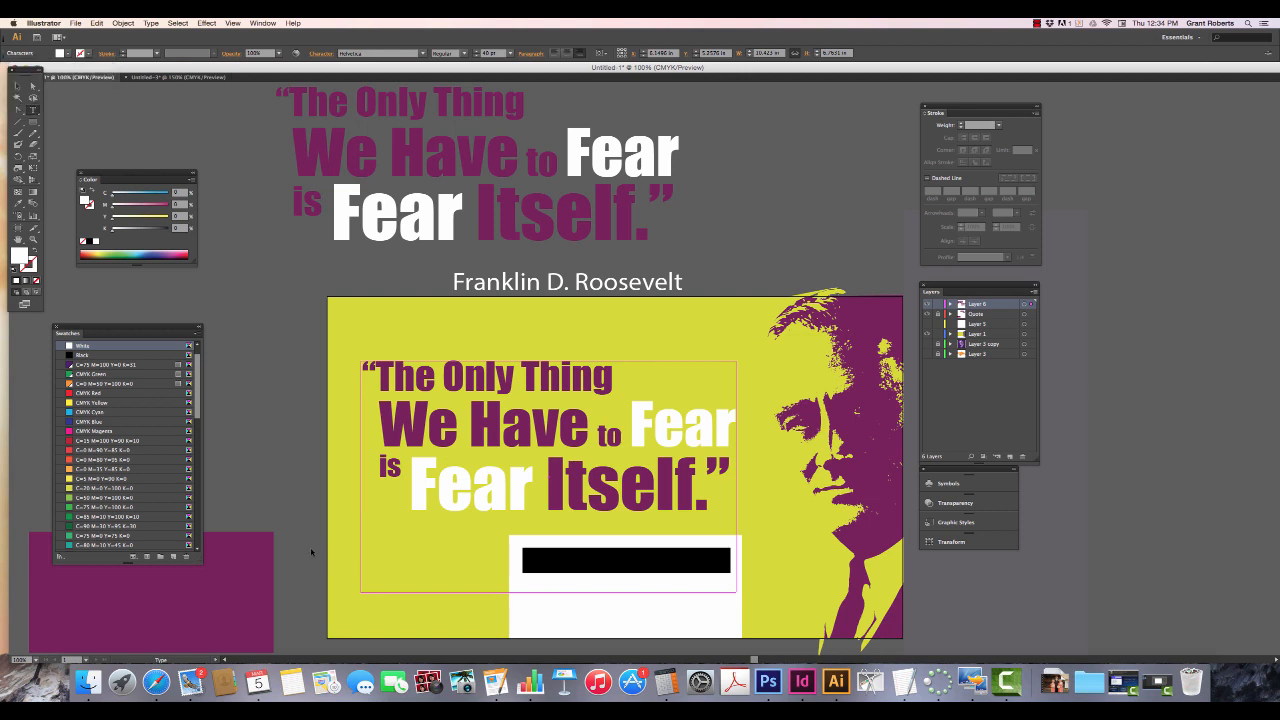
- Fill the rectangle behind the attribution with the purple C=54 M=100 Y=35 K=19 swatch, and deselect it
left_click(531, 605, "super")
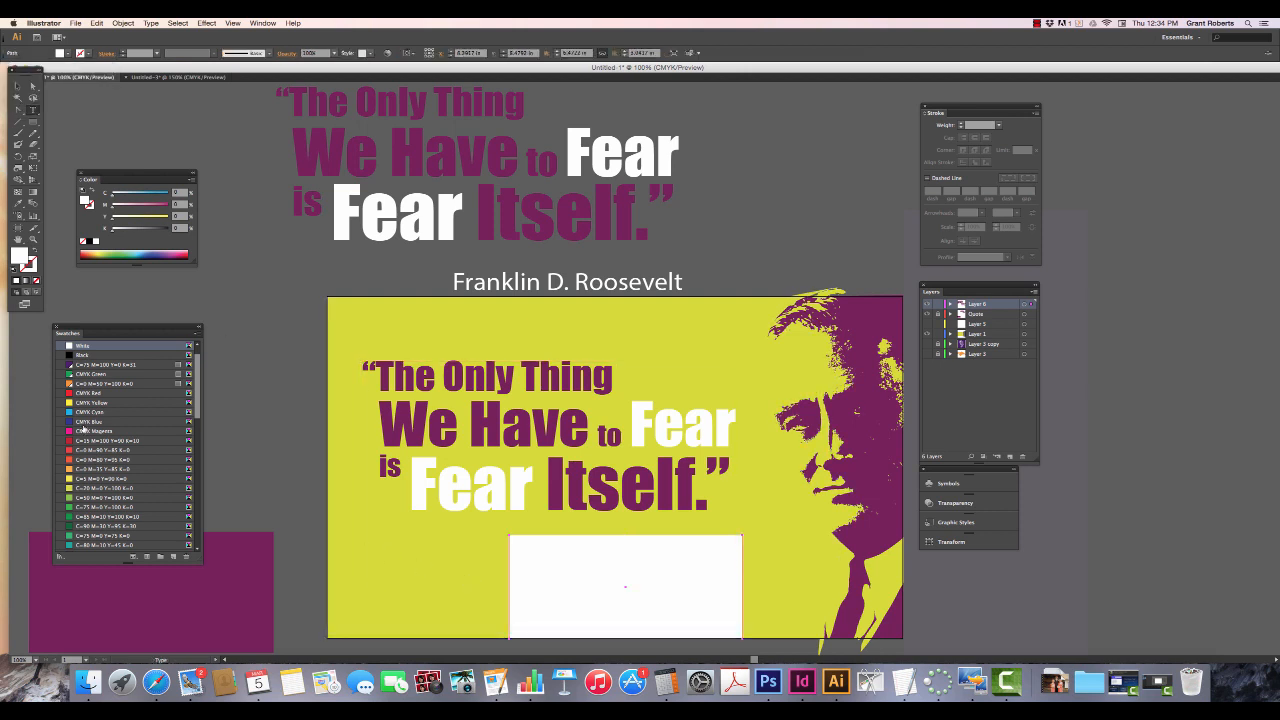
scroll(83, 428, "down", 5)
left_click(86, 479)
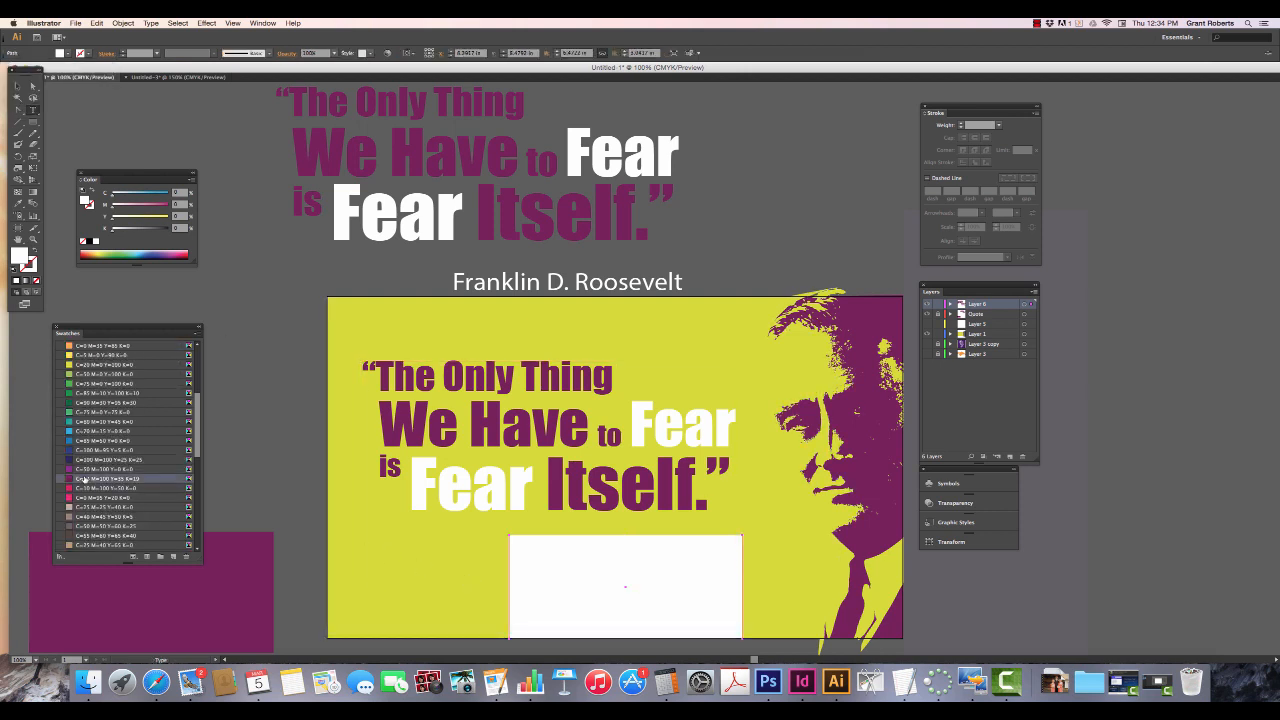
left_click(232, 471)
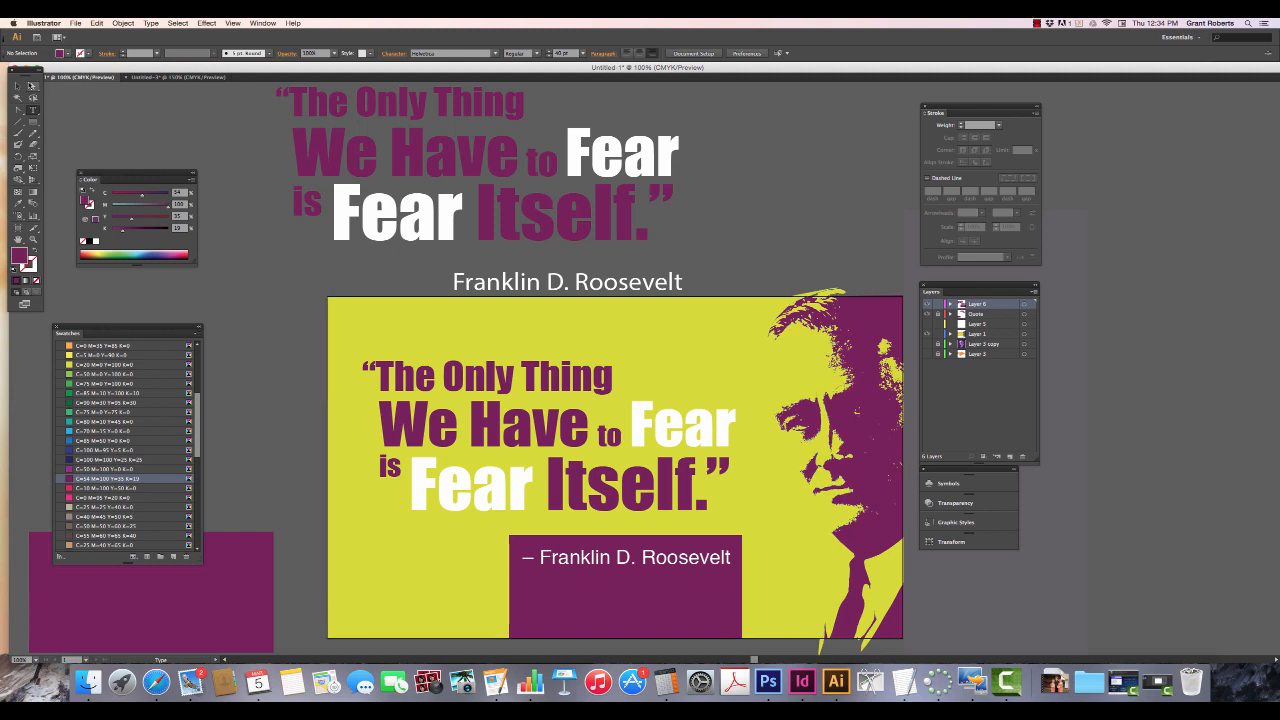
- Move the purple rectangle left so its right edge lines up with the closing quotation mark above
left_click(17, 86)
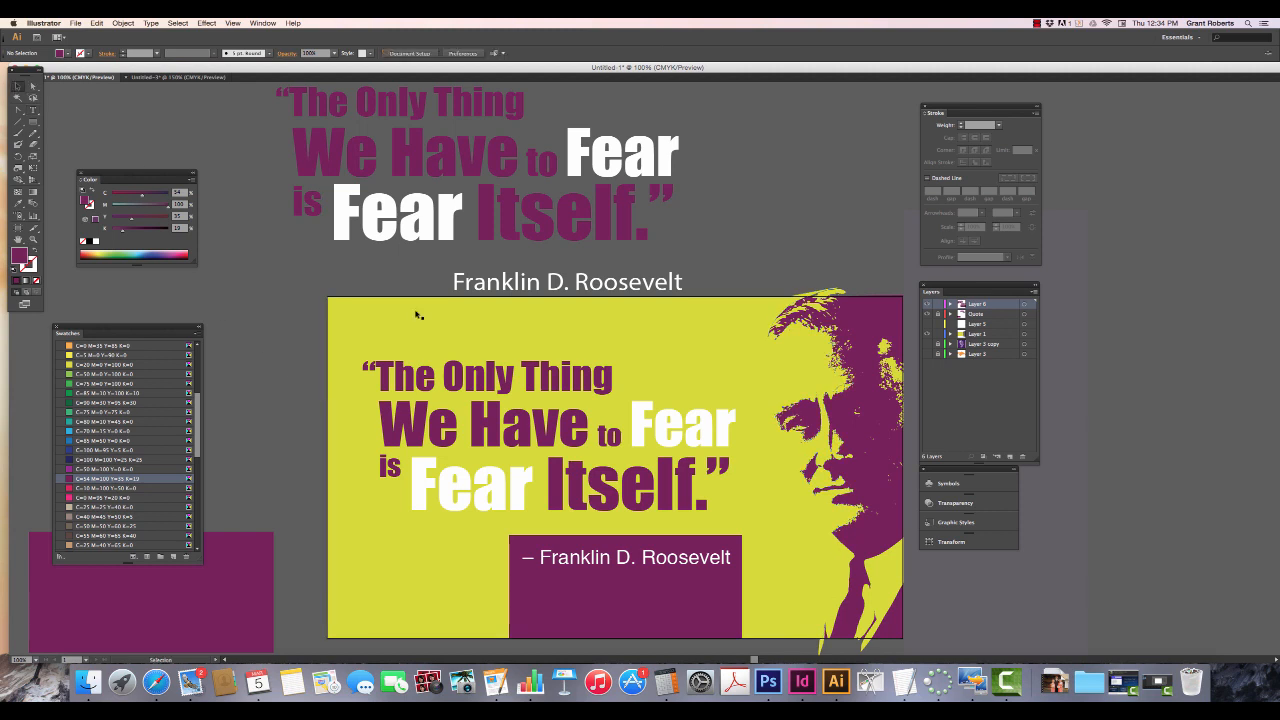
left_click(697, 627)
left_click_drag(709, 632, 697, 631)
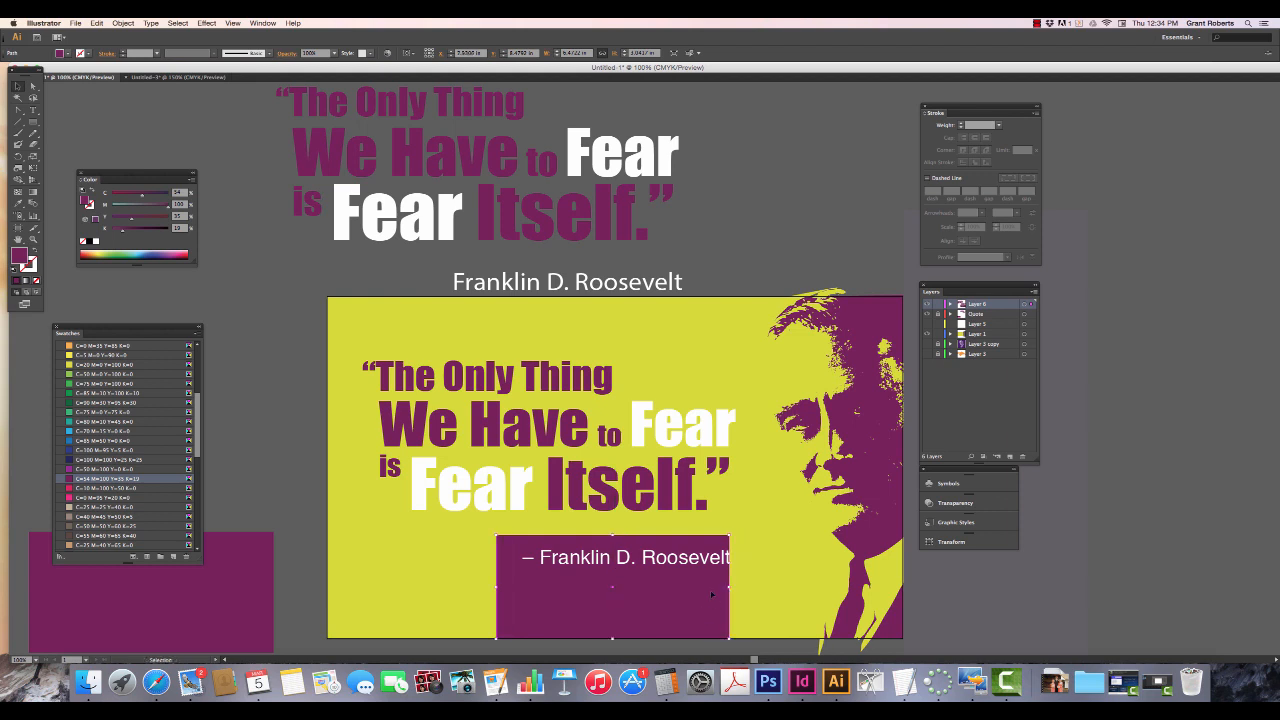
- Set the attribution line's right indent to 42 pt to bring the text inside the purple rectangle
left_click(710, 566)
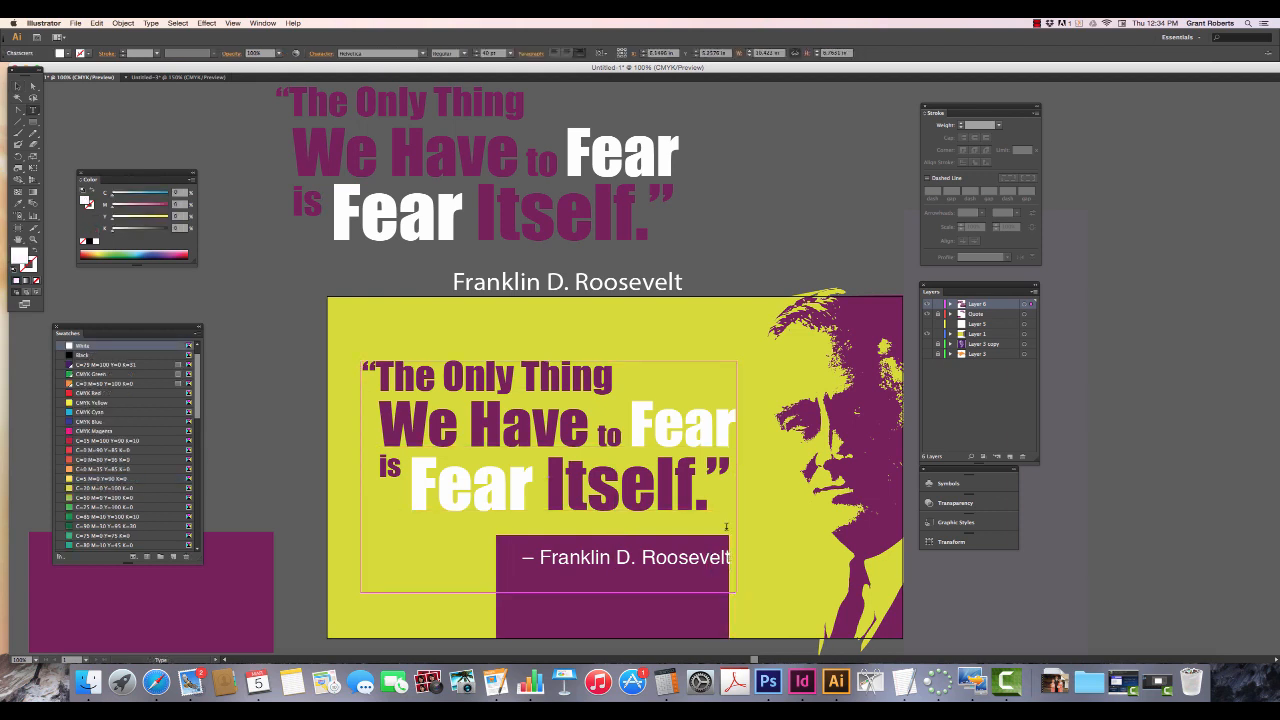
left_click(530, 53)
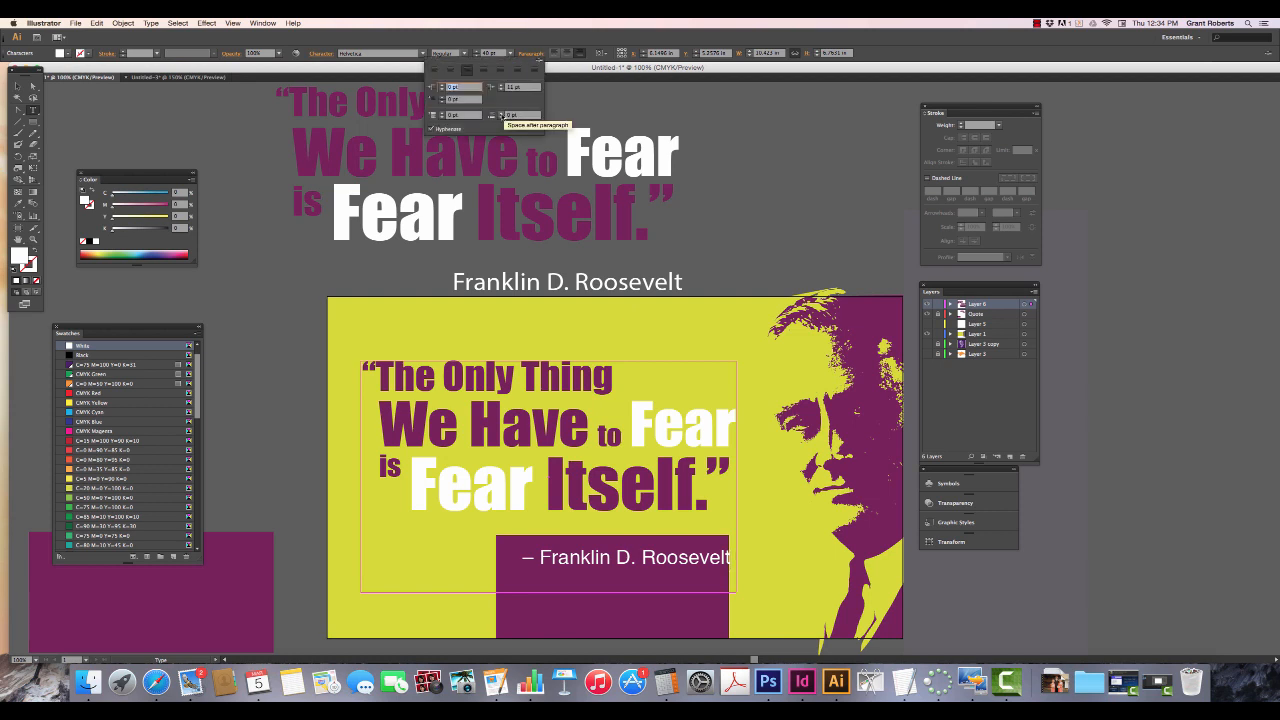
left_click_drag(500, 86, 500, 86)
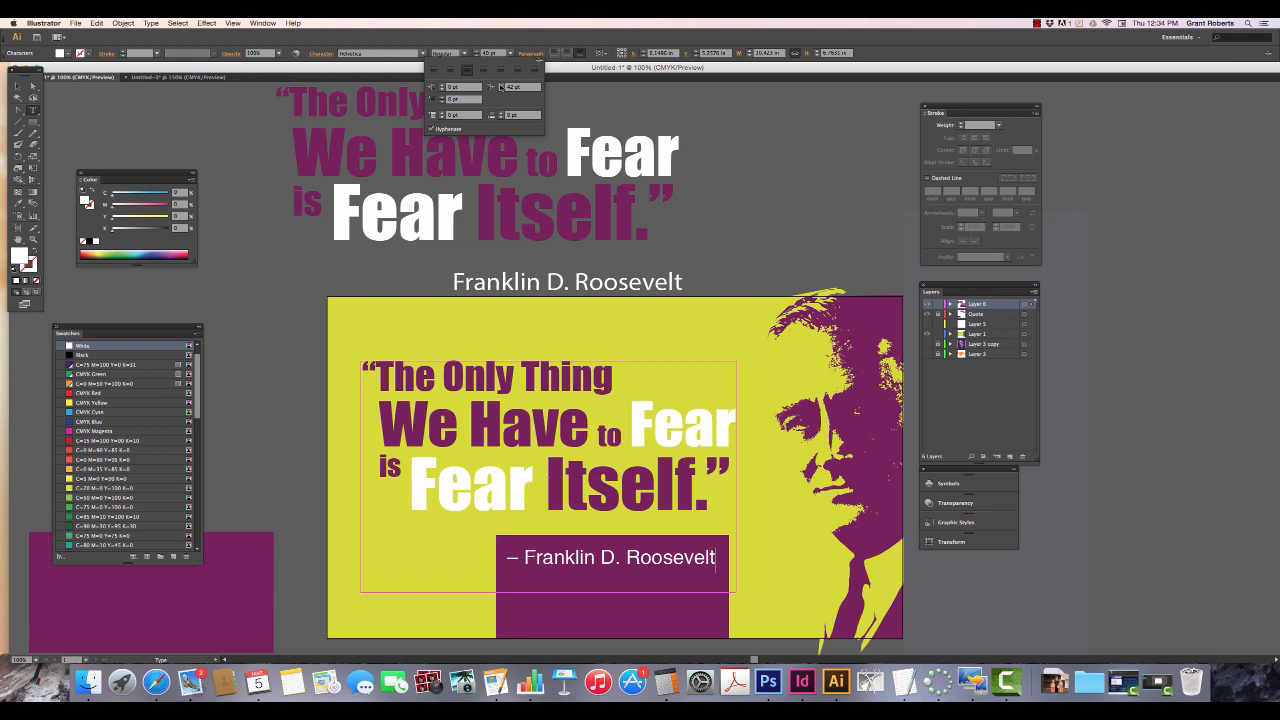
- Delete the dash and space in front of “Franklin D. Roosevelt” in the attribution line
left_click(512, 575)
left_click_drag(506, 557, 523, 557)
key("BackSpace")
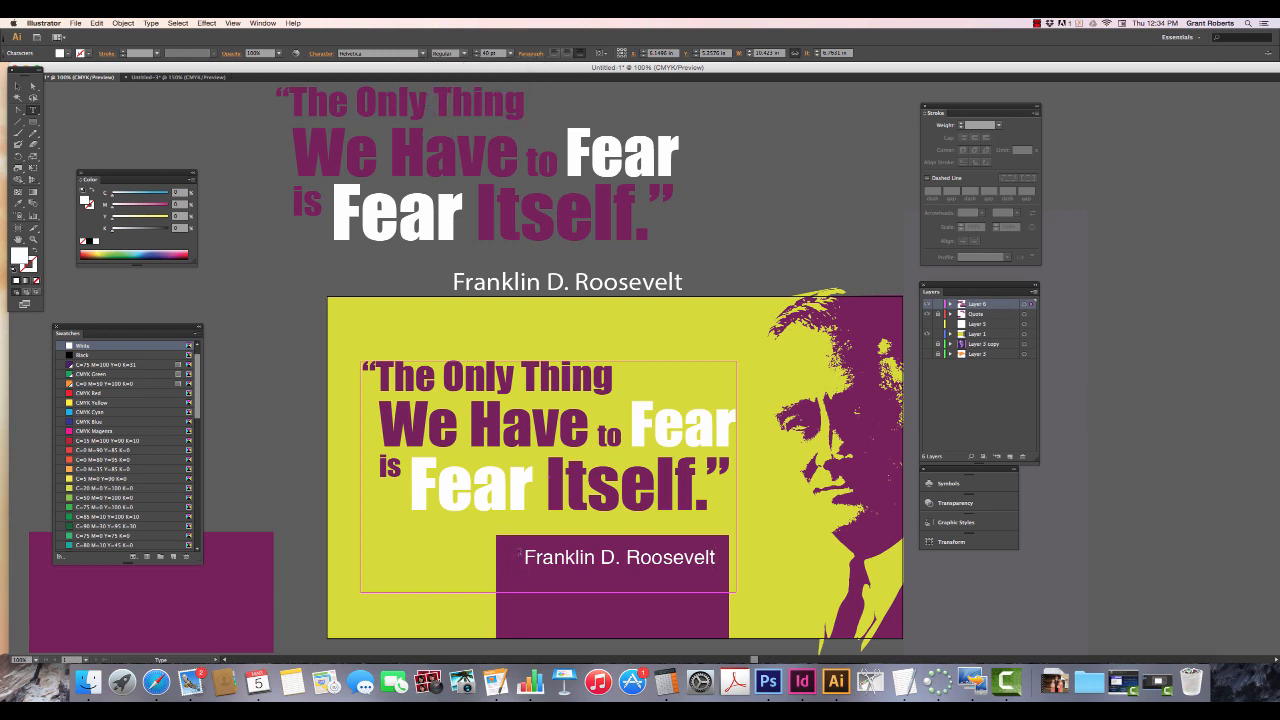
- Increase the attribution line's right indent to 55 pt to centre the name in the rectangle, and leave text editing
left_click(530, 54)
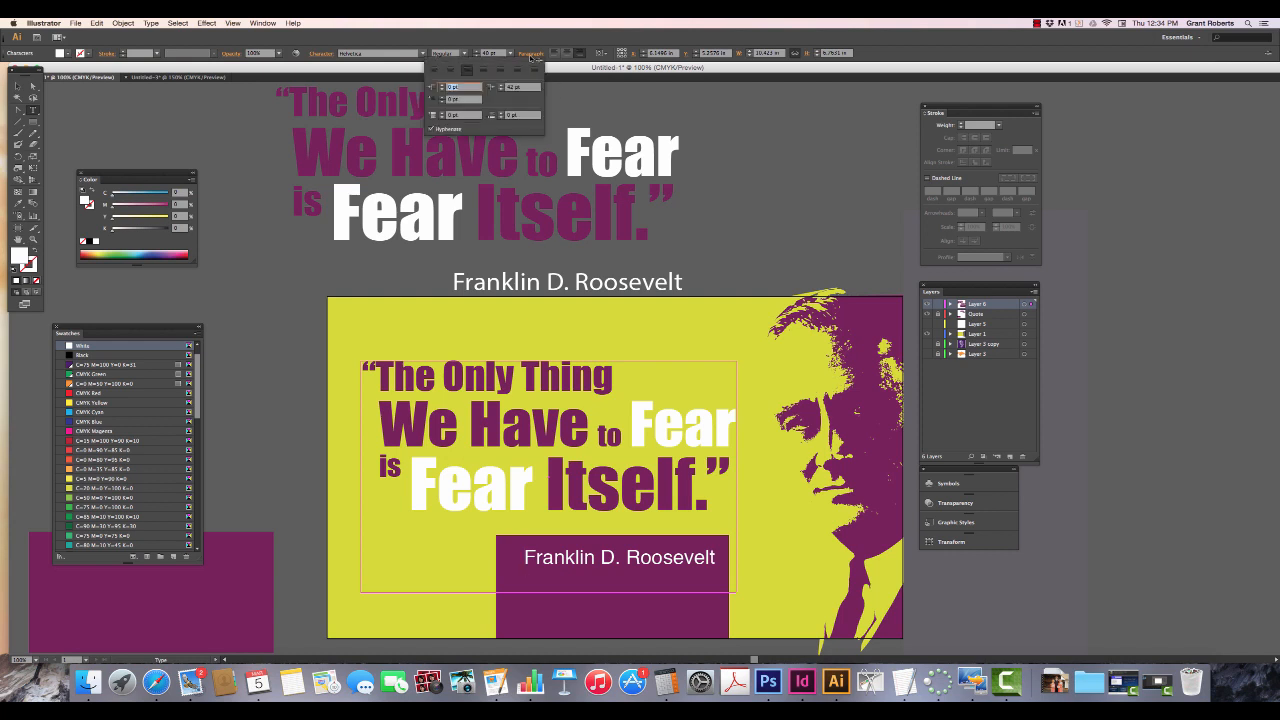
left_click(500, 86)
left_click(500, 86)
left_click(500, 86)
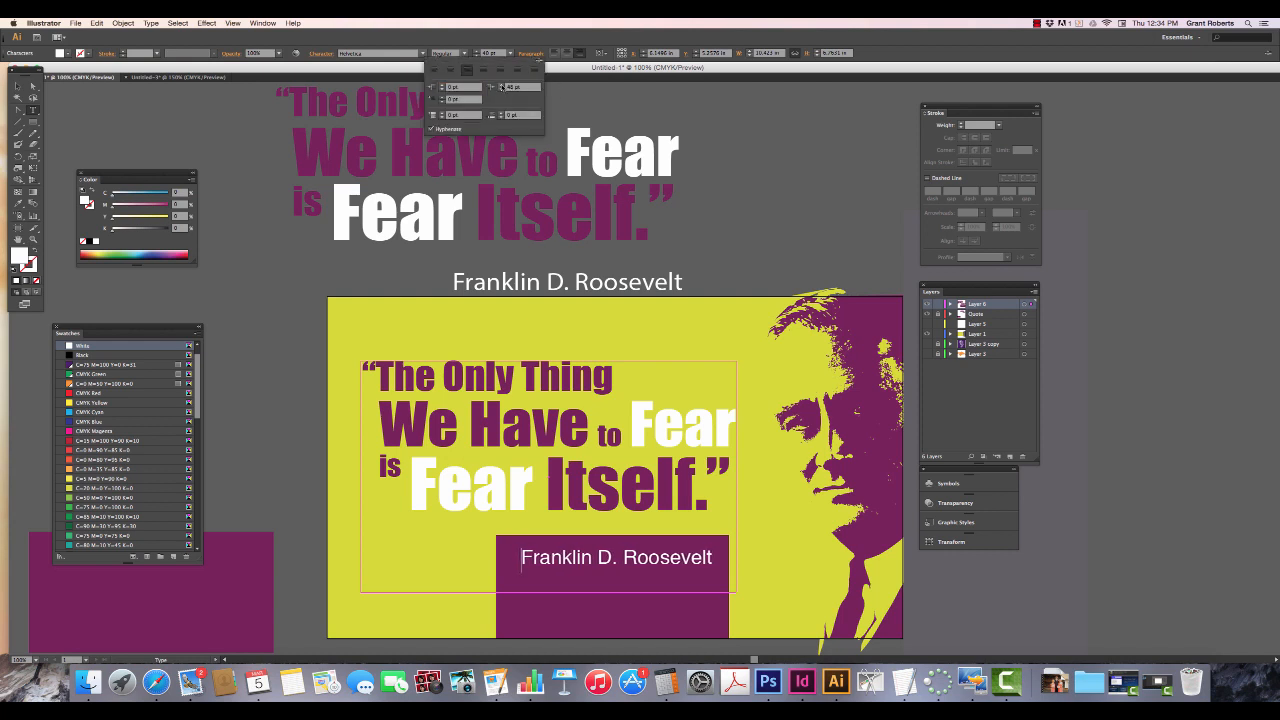
left_click(500, 86)
left_click(500, 86)
left_click(500, 86)
left_click(500, 86)
left_click(500, 86)
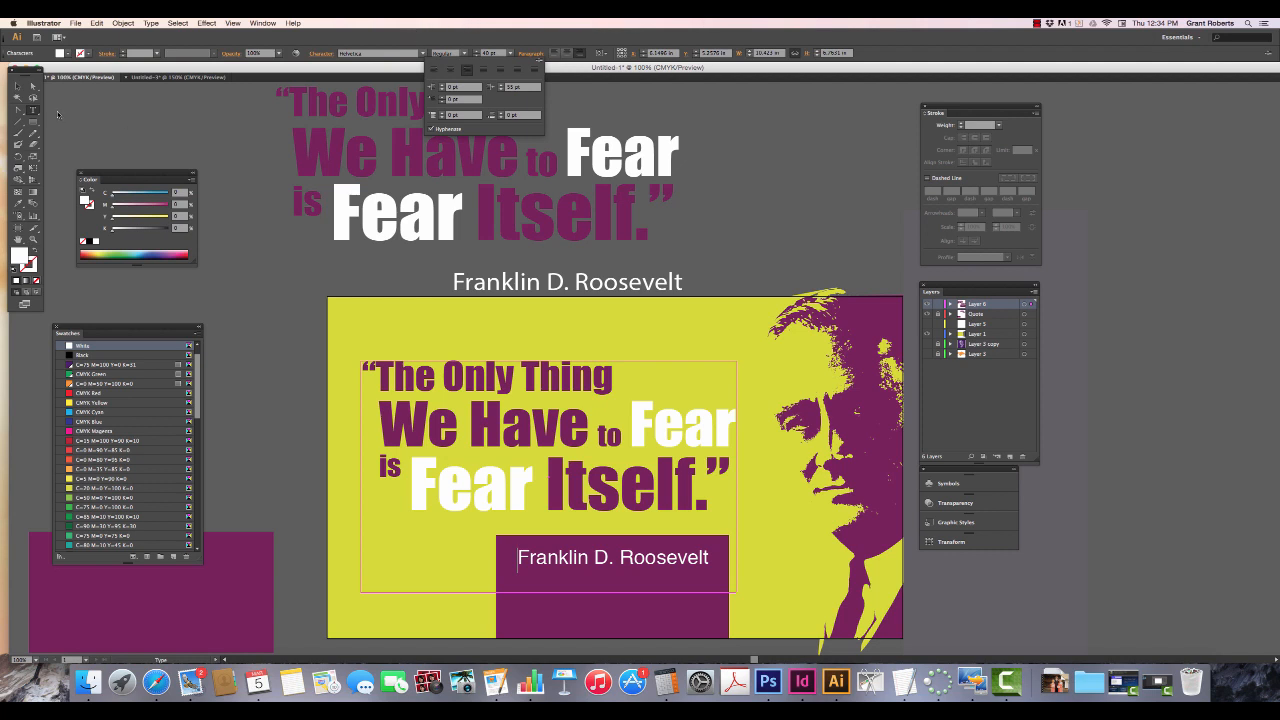
left_click(18, 88)
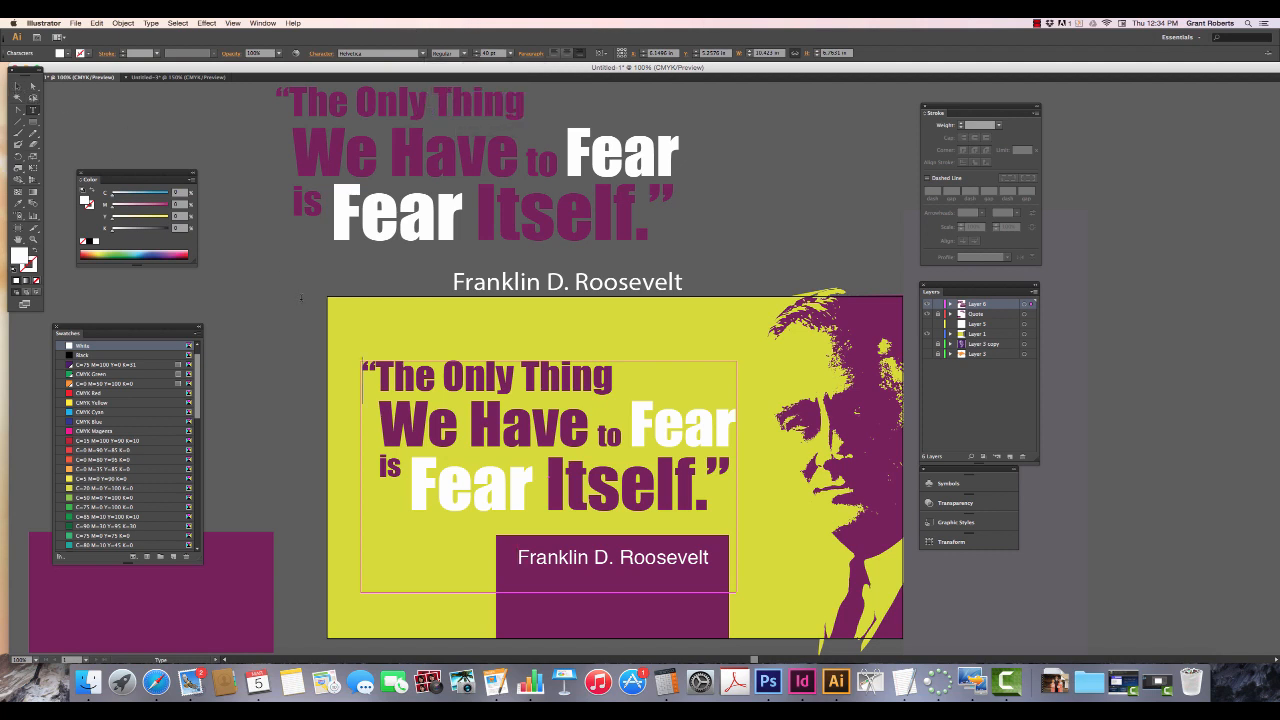
left_click(17, 88)
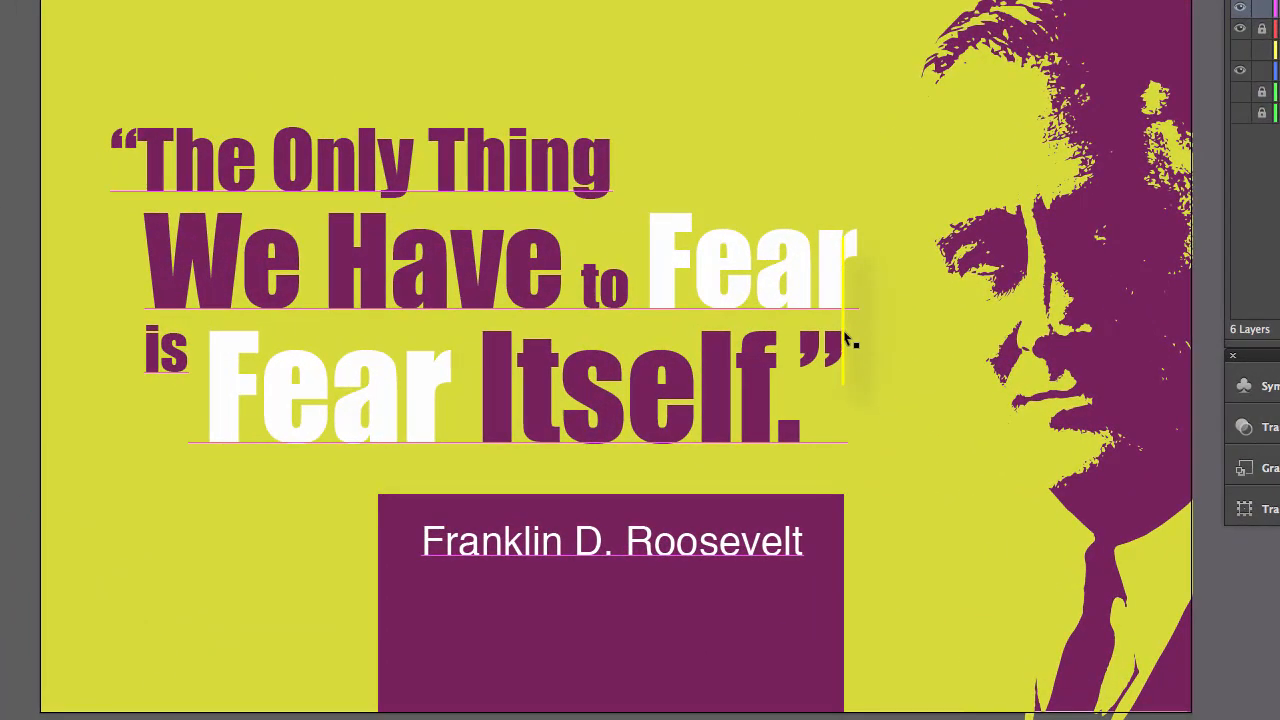
left_click(832, 525)
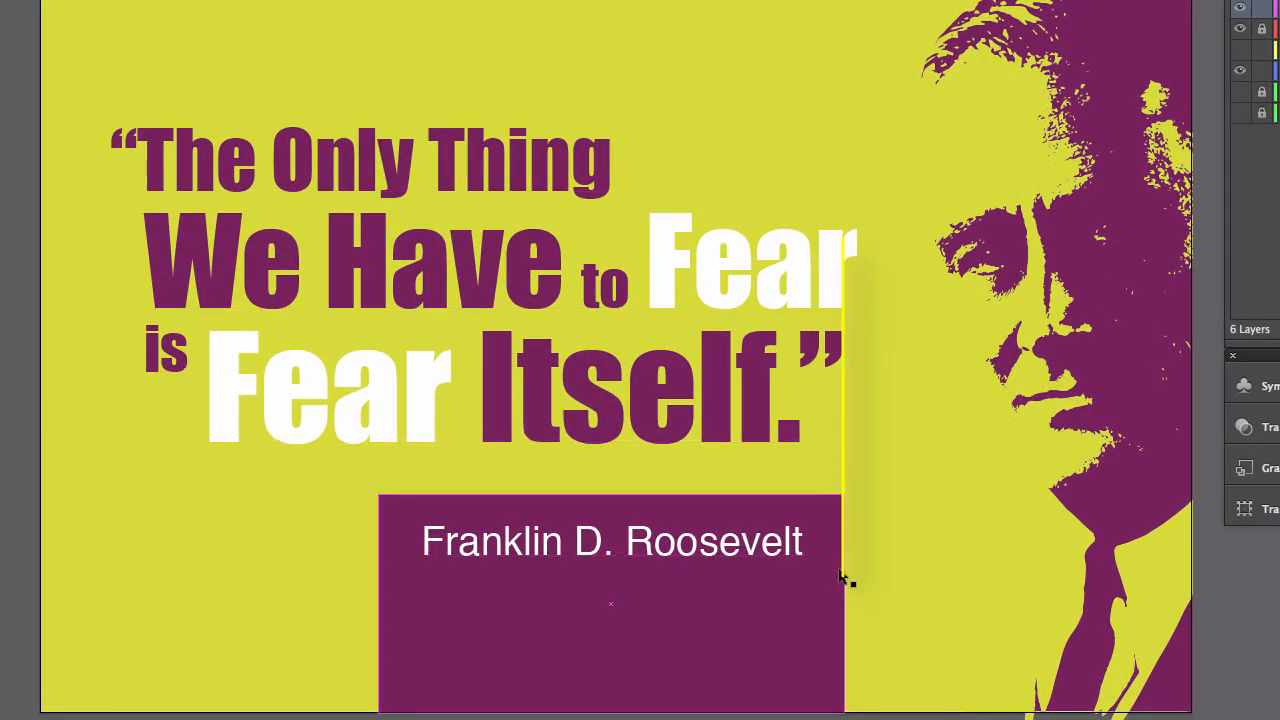
left_click(555, 352)
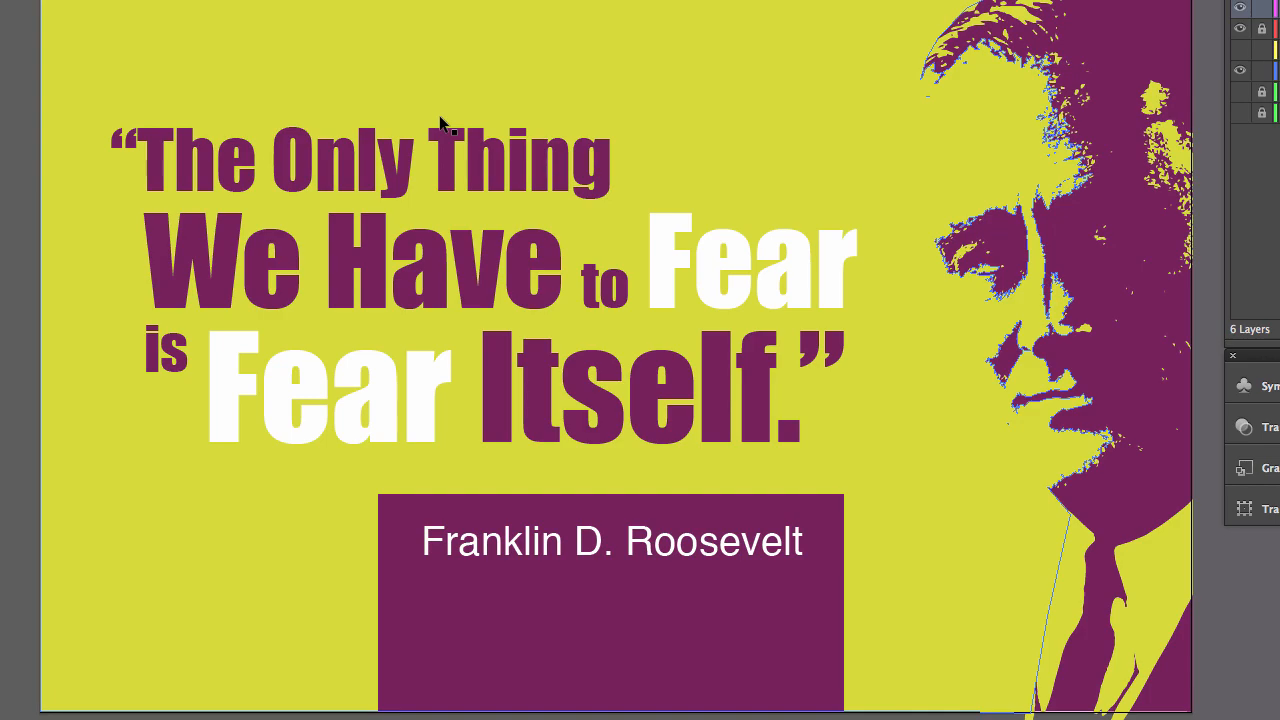
scroll(440, 124, "right", 10)
scroll(711, 160, "left", 3)
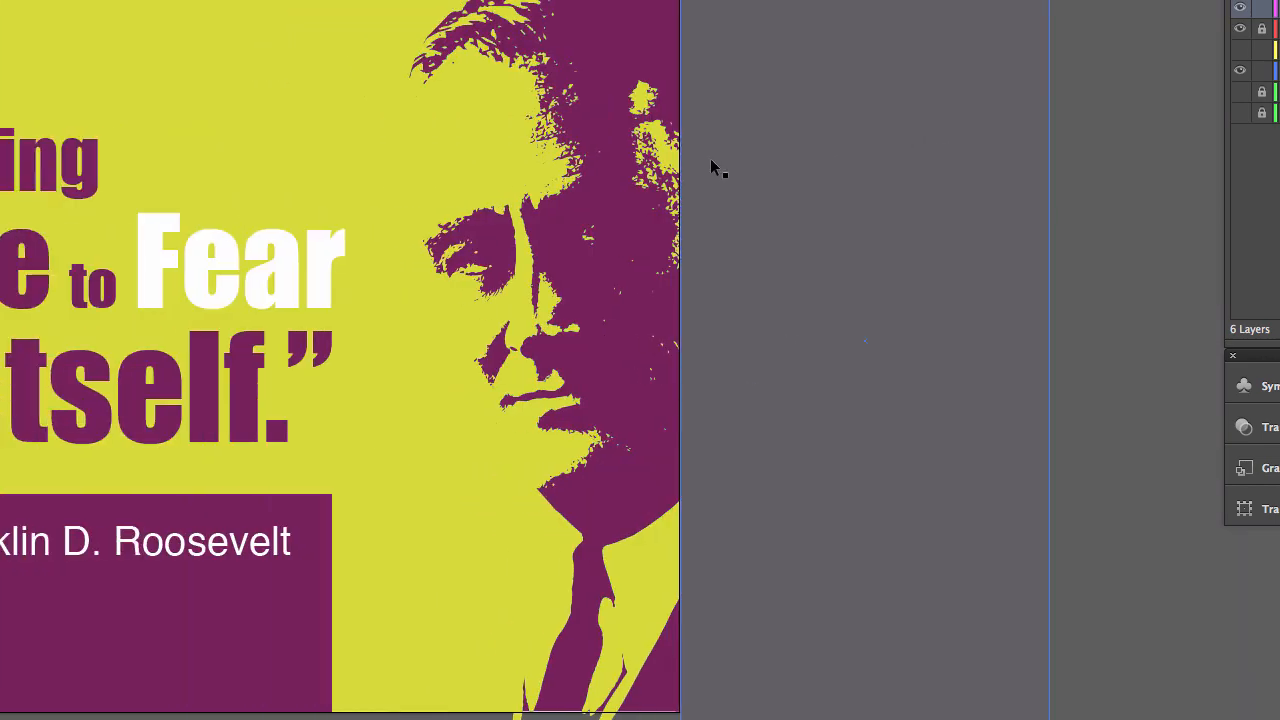
scroll(710, 158, "left", 2)
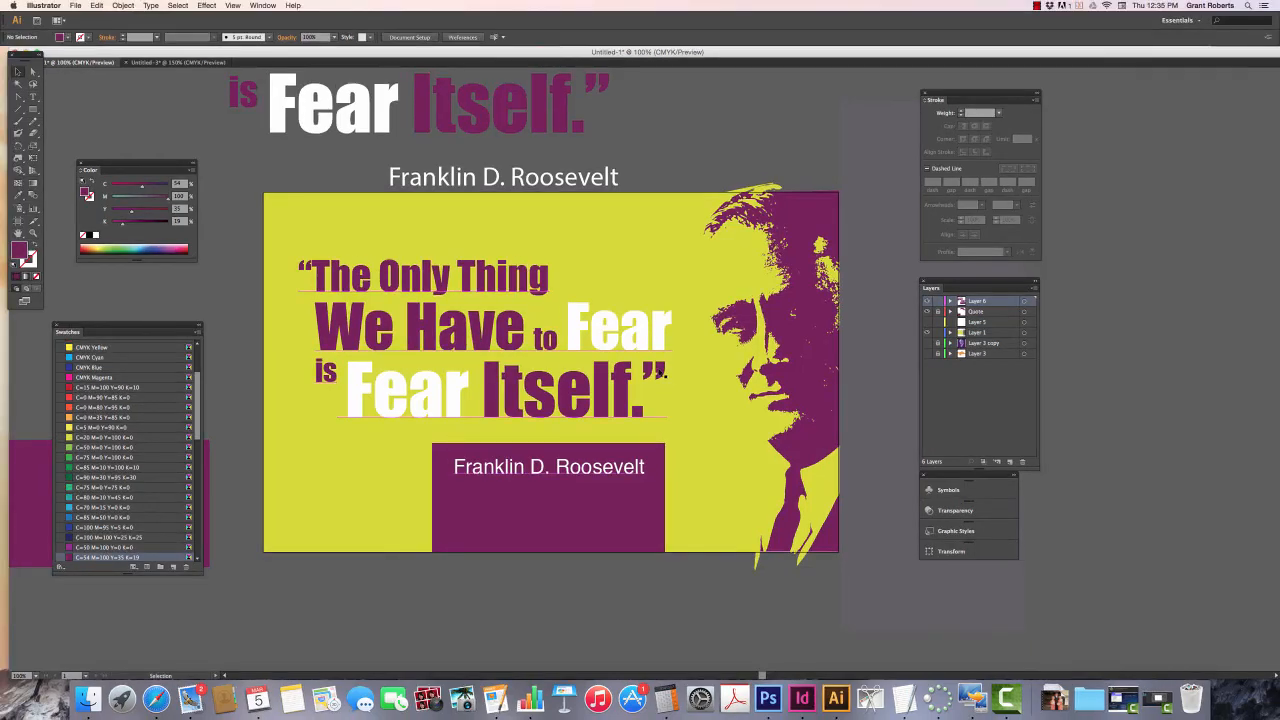